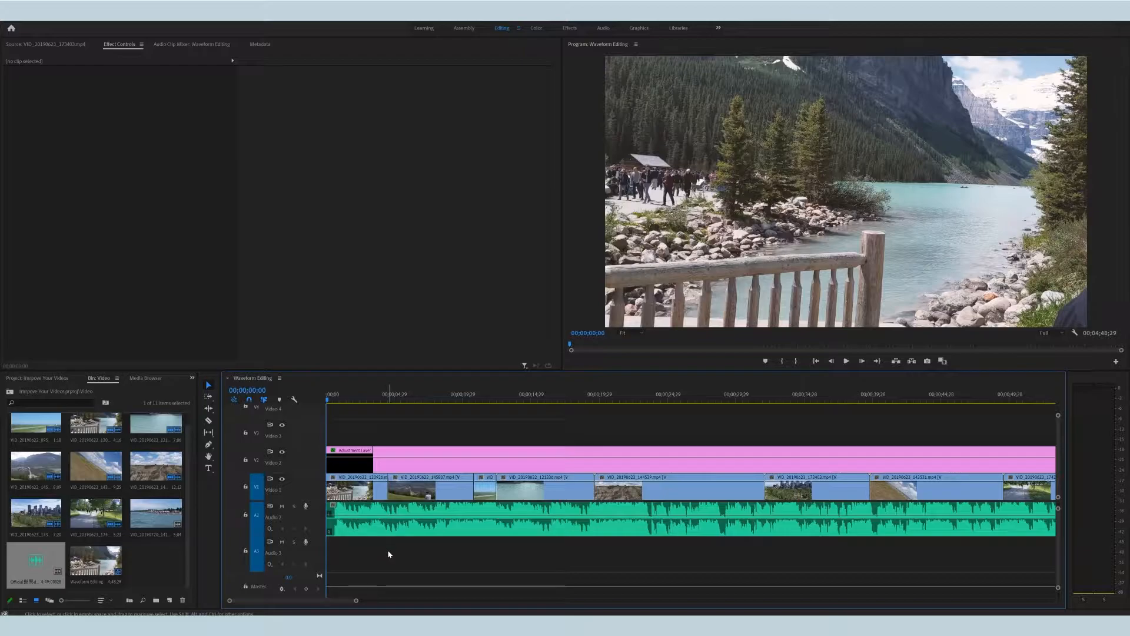
Step: Play the opening of the sequence to check the music's volume
scroll(388, 553, up, 3)
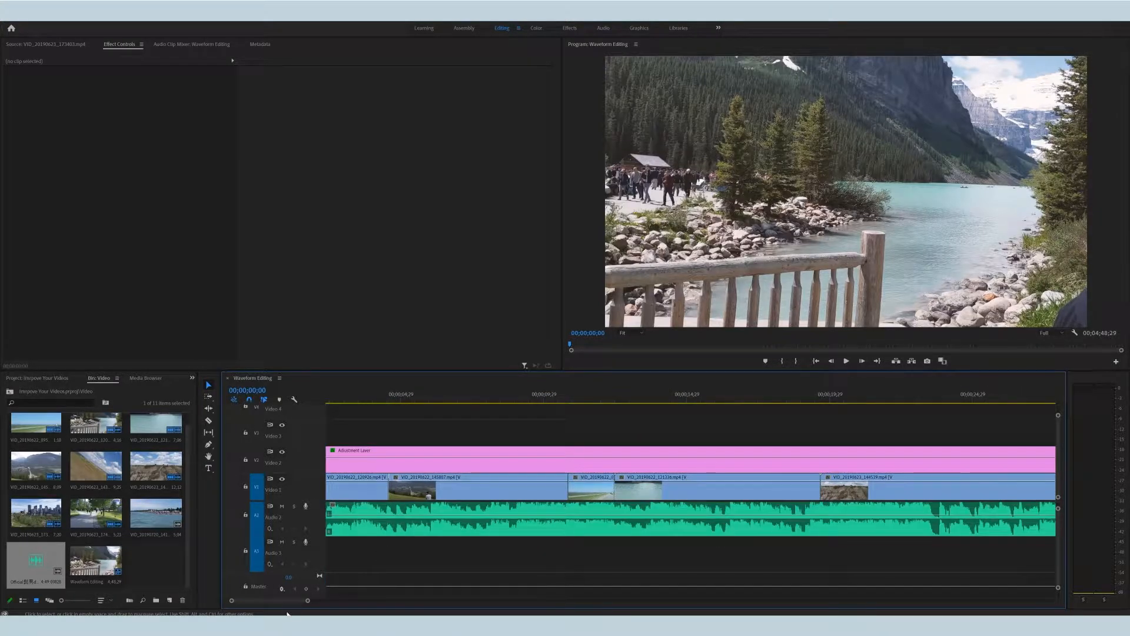
drag(286, 601, 282, 601)
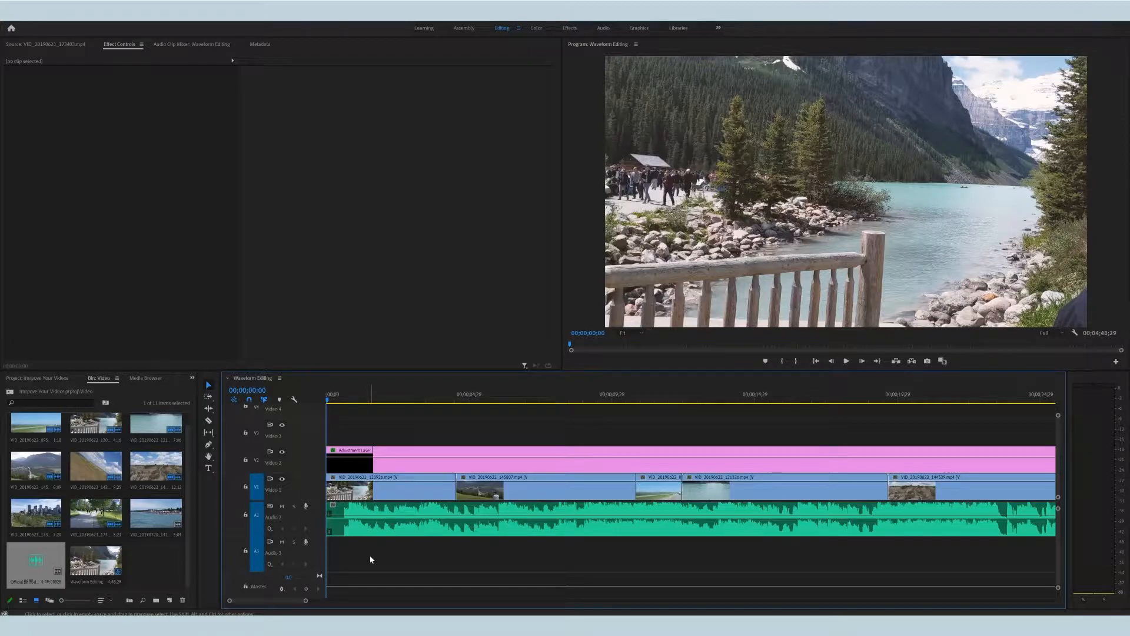
key(space)
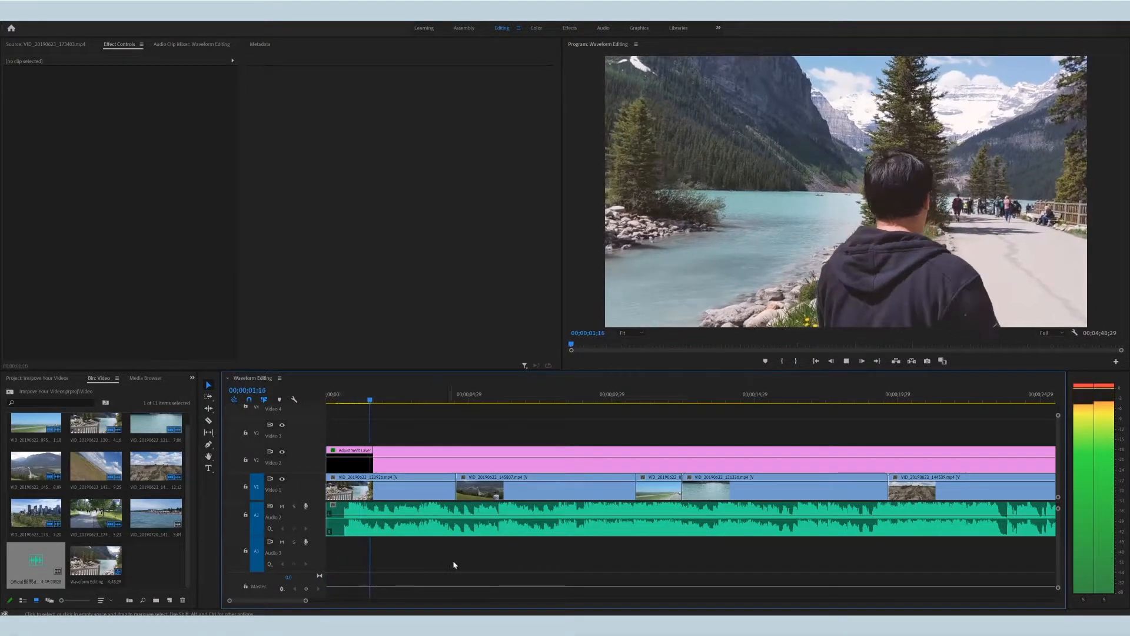
key(space)
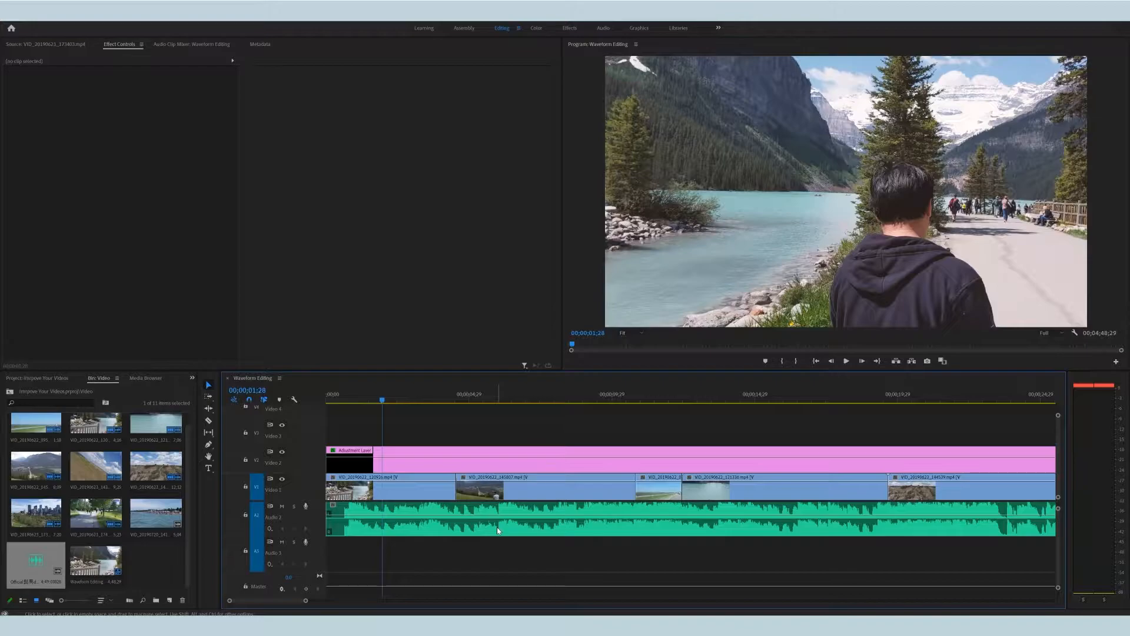
Step: Adjust the music clip's audio gain by -12 dB
right_click(497, 528)
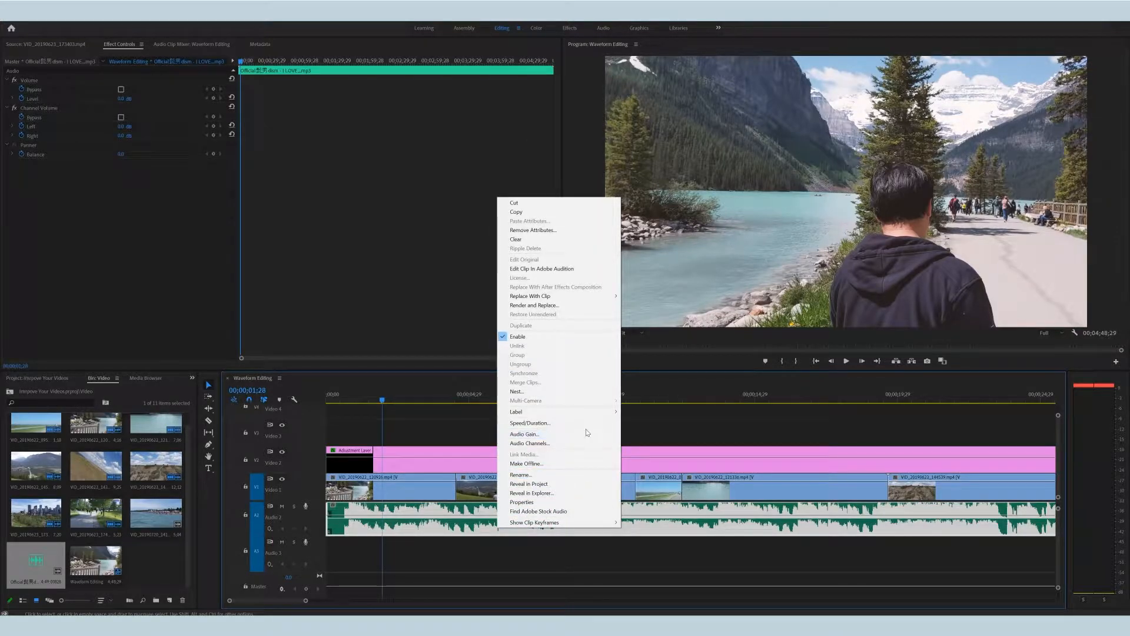
click(587, 433)
text(-12)
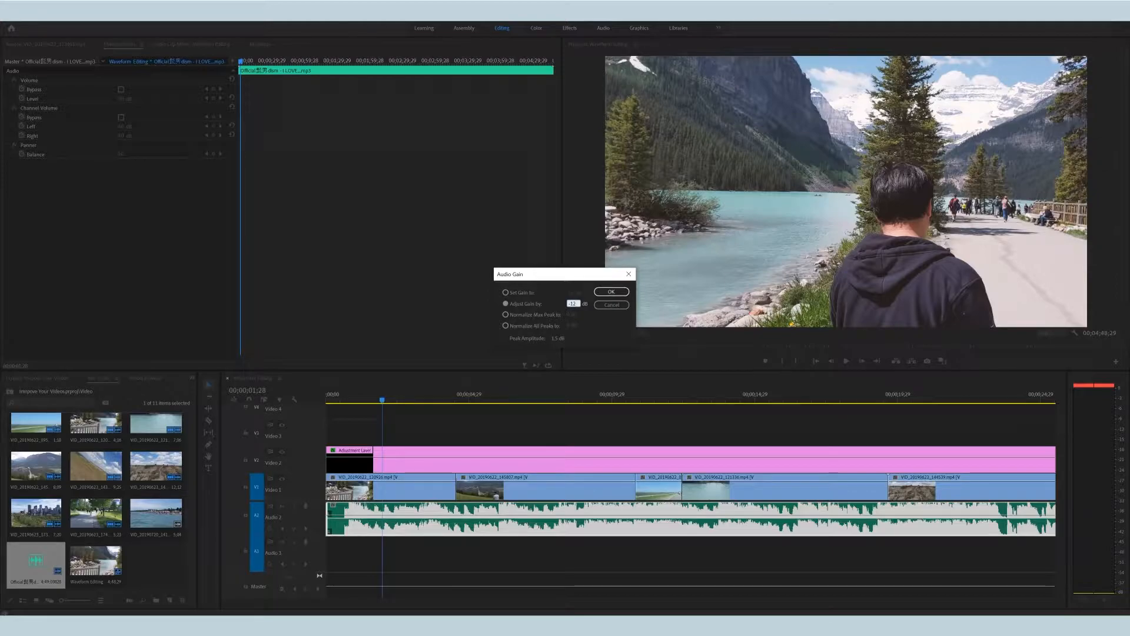
key(Return)
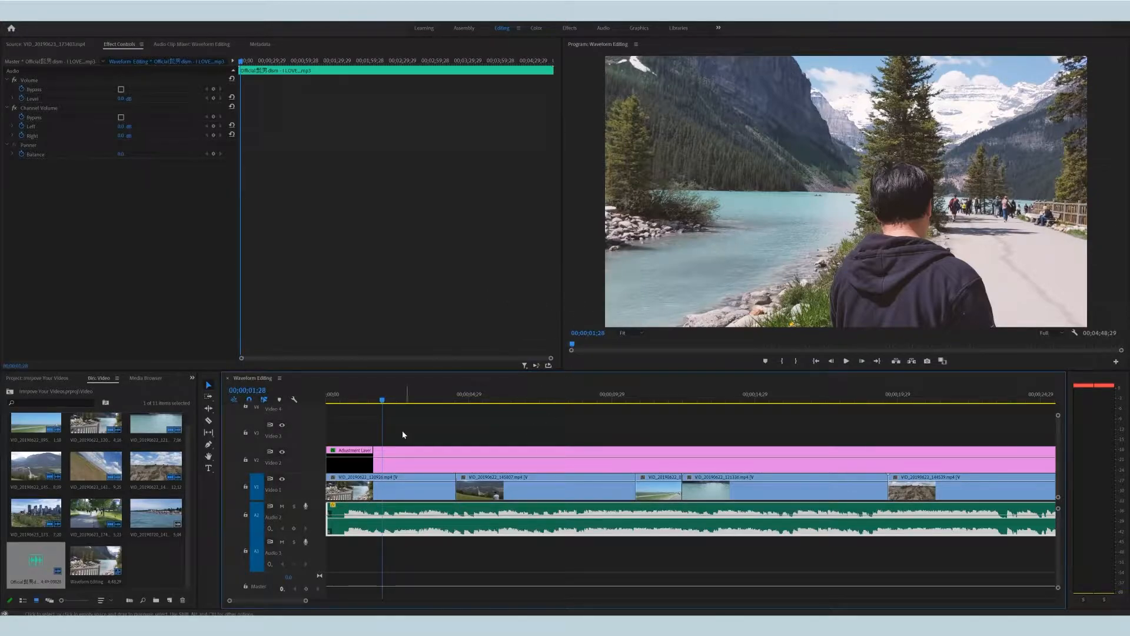
Step: Add a sequence marker at 00;00;00;18, where the music's waveform begins
key(space)
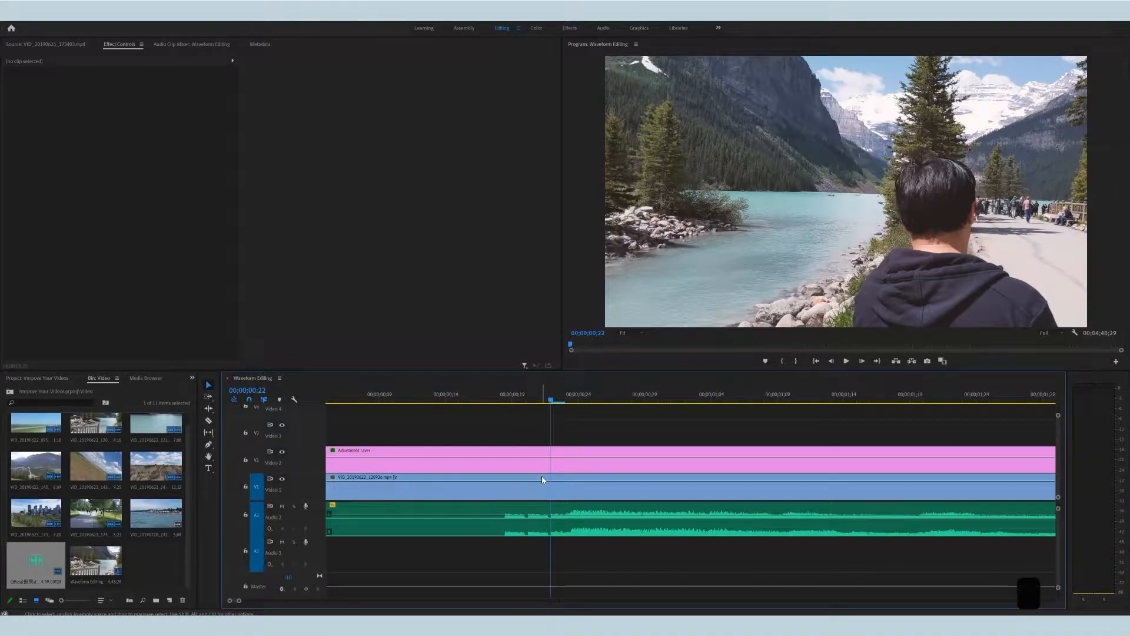
key(alt+j)
key(Left)
key(Left)
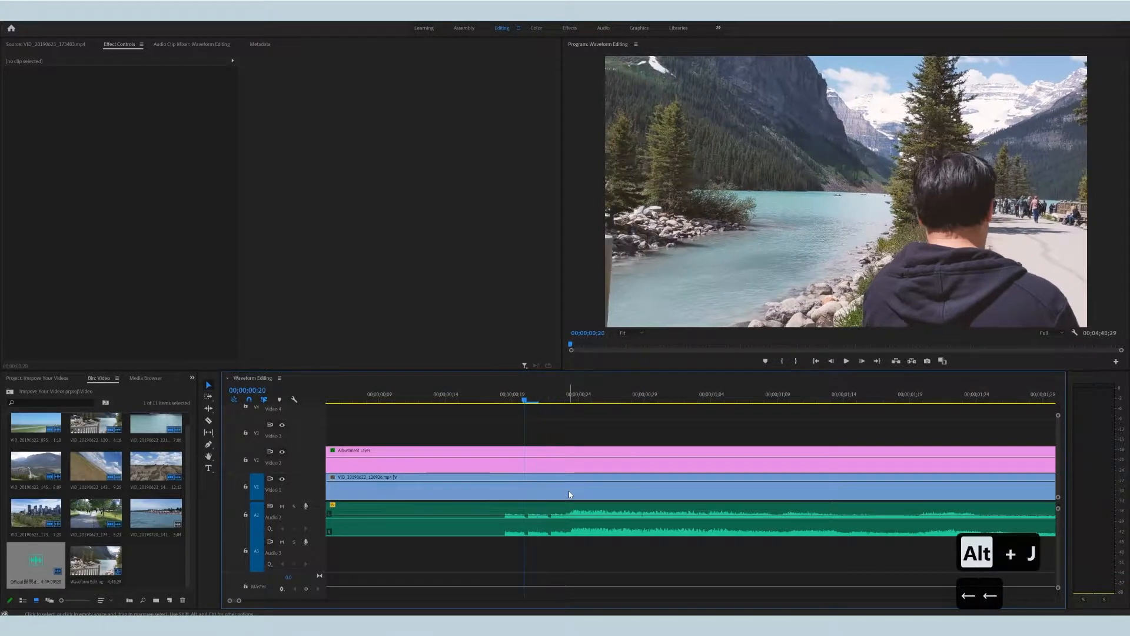
key(Left)
key(Left)
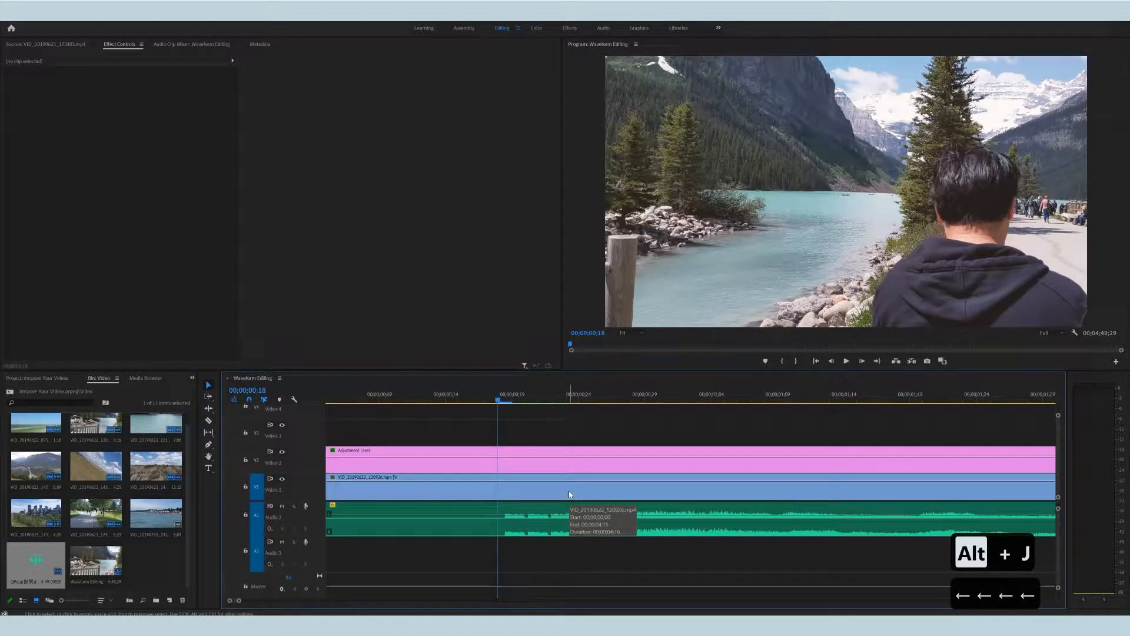
key(m)
Step: Play on to the next peak in the music's waveform and add a marker at 00;00;03;17
key(alt+l)
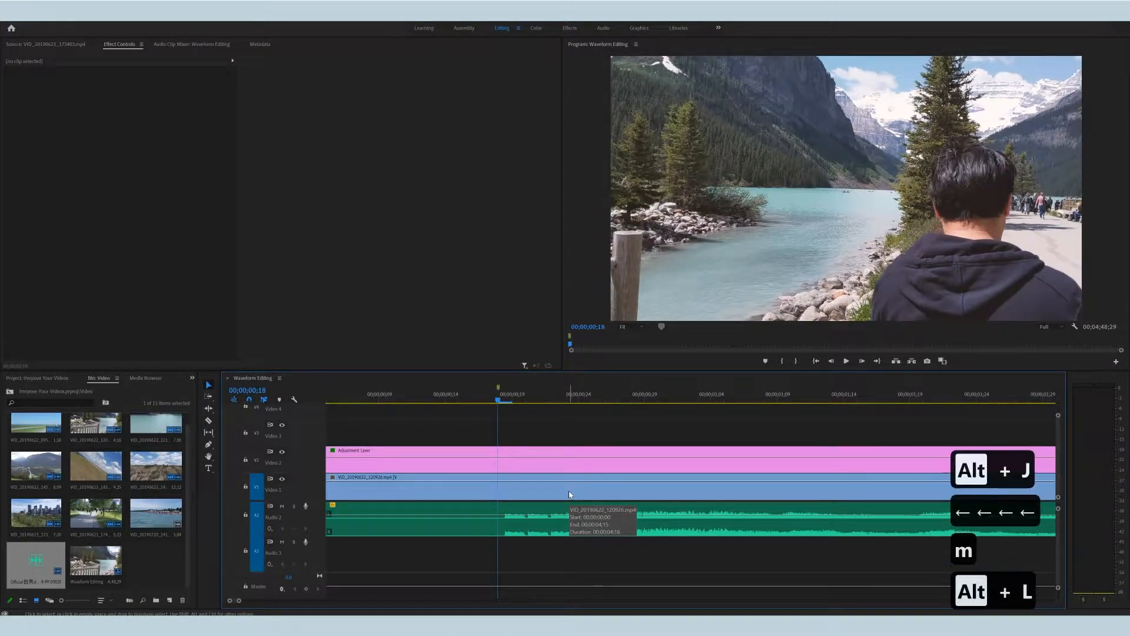
key(Right)
key(Right)
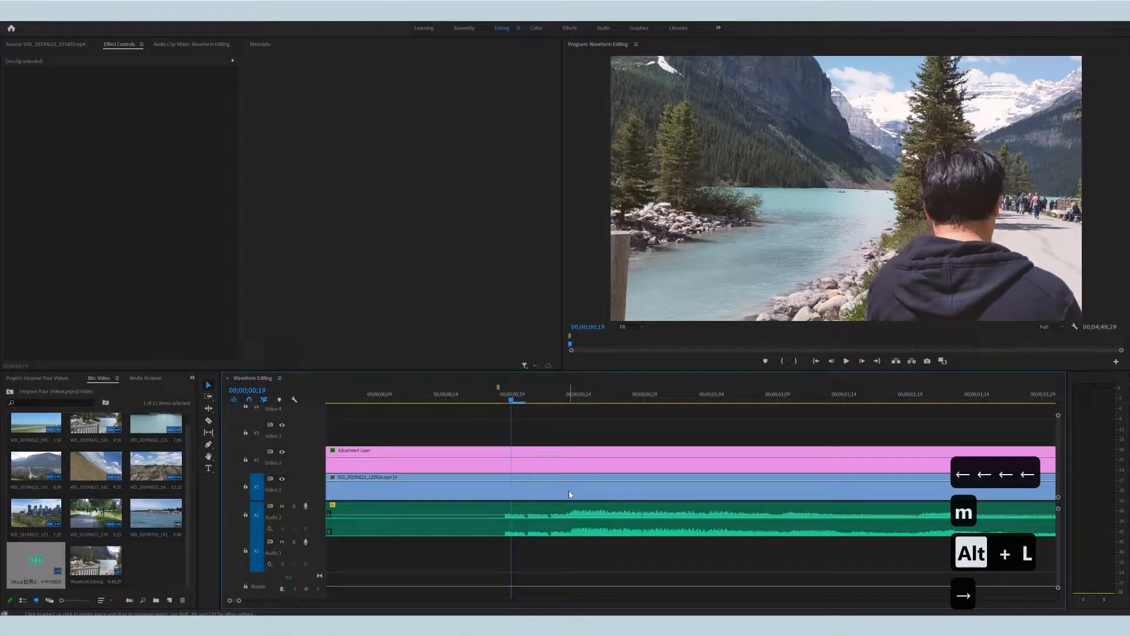
key(Right)
key(Right)
key(Right)
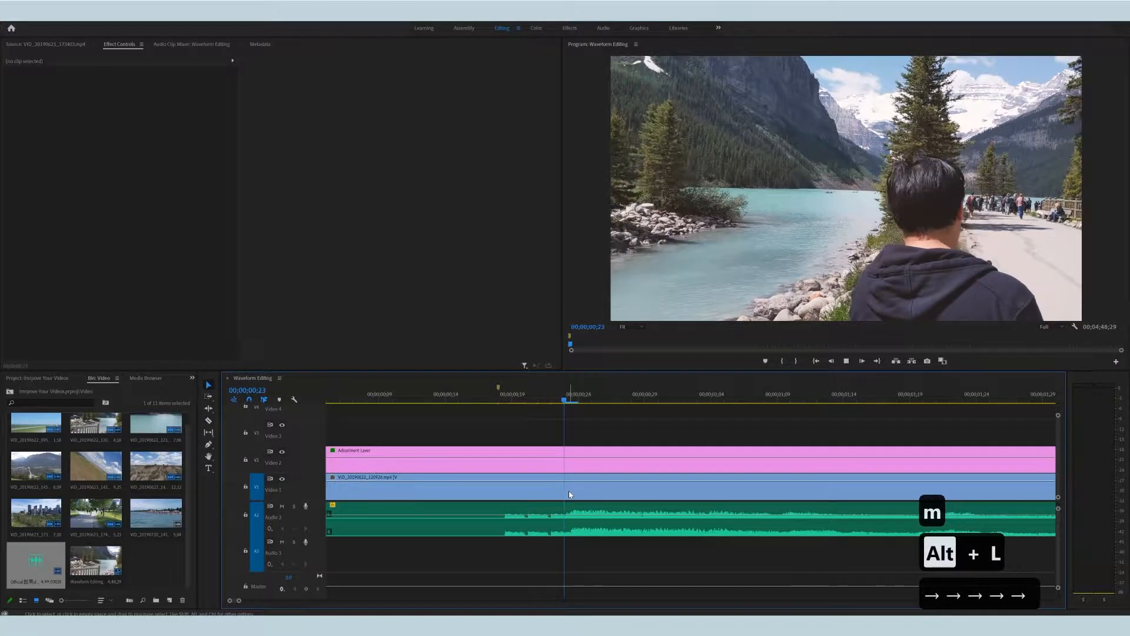
key(space)
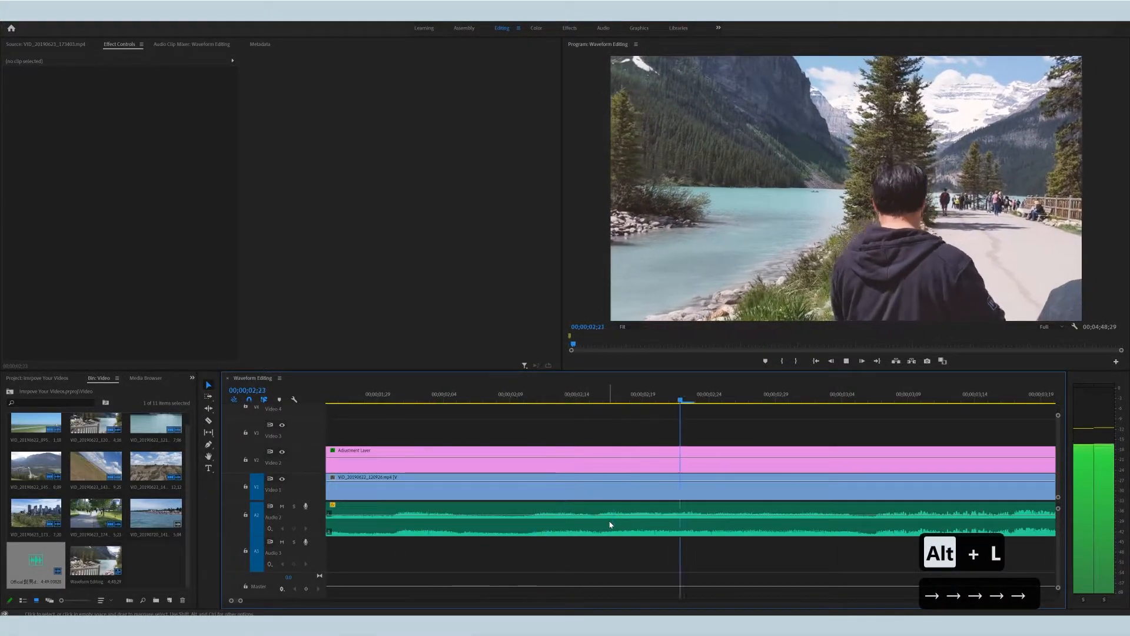
key(space)
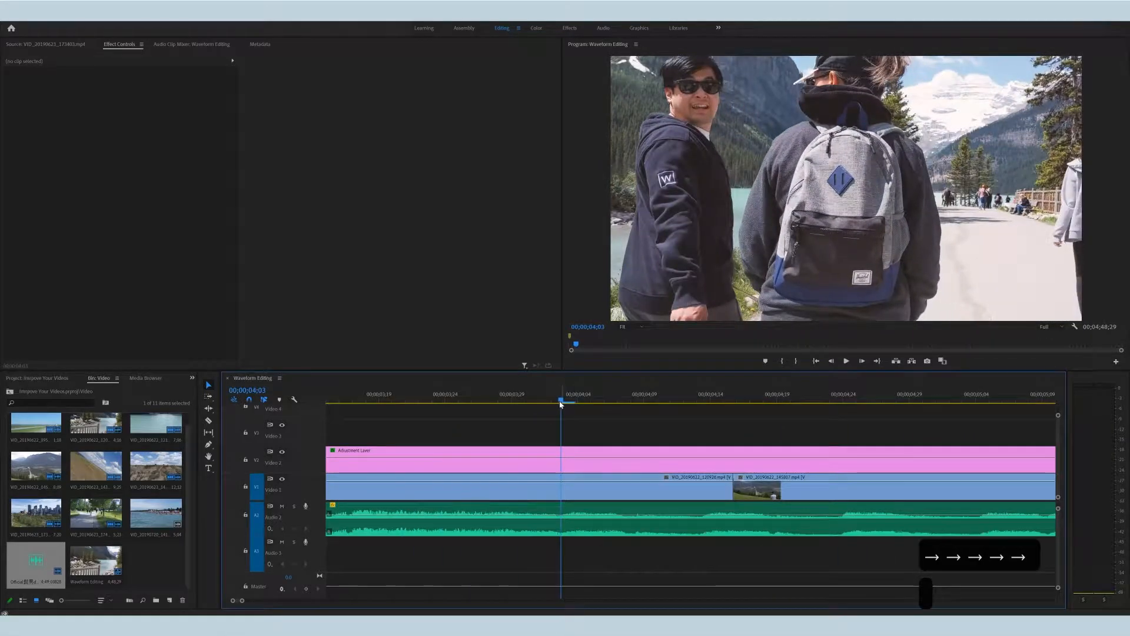
drag(505, 417, 456, 443)
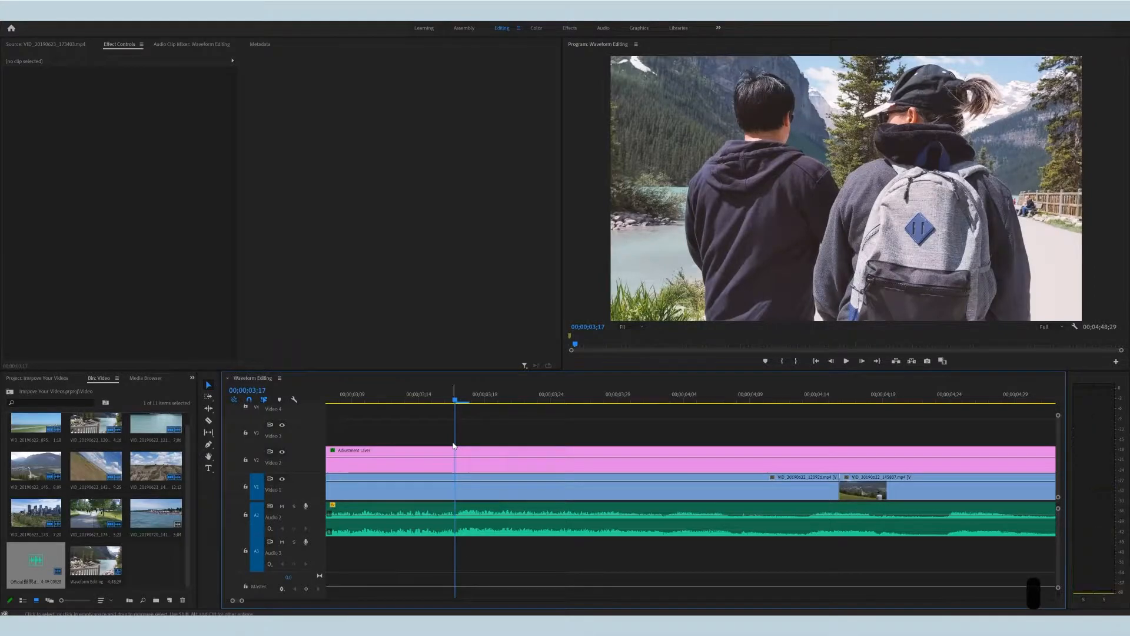
mouse_move(456, 401)
mouse_down()
mouse_move(442, 401)
mouse_move(457, 407)
mouse_up()
key(m)
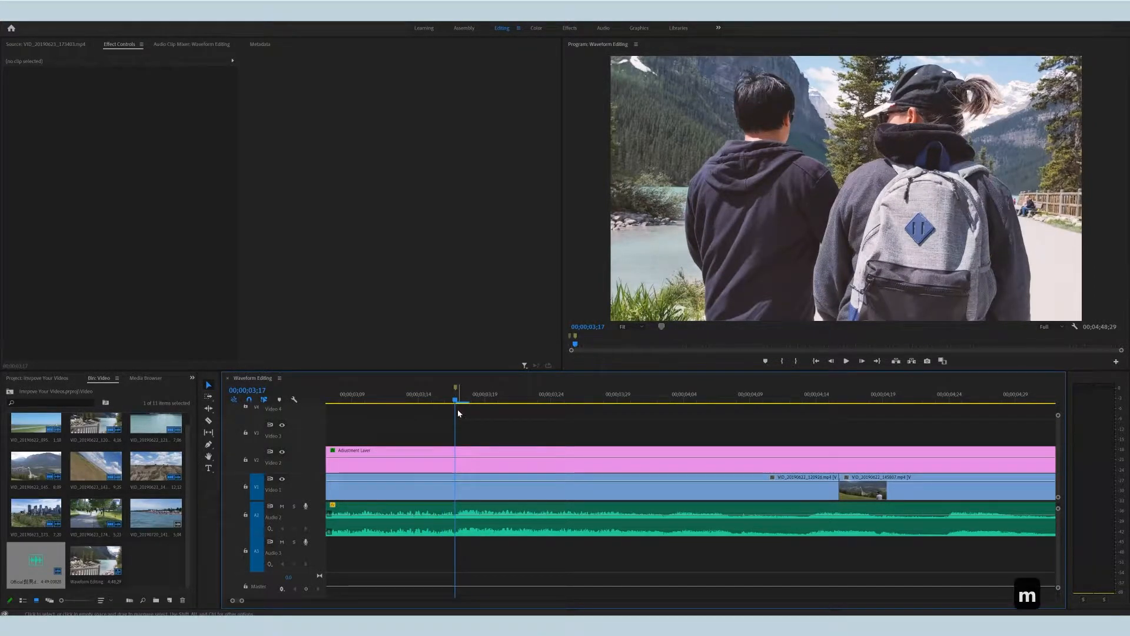
Step: Find the next beats in the music's waveform and add markers on them between about 9 and 10 seconds
key(space)
key(space)
drag(969, 400, 930, 401)
key(space)
key(space)
scroll(419, 406, down, 4)
key(space)
drag(416, 406, 406, 437)
scroll(389, 406, down, 2)
key(space)
key(m)
key(m)
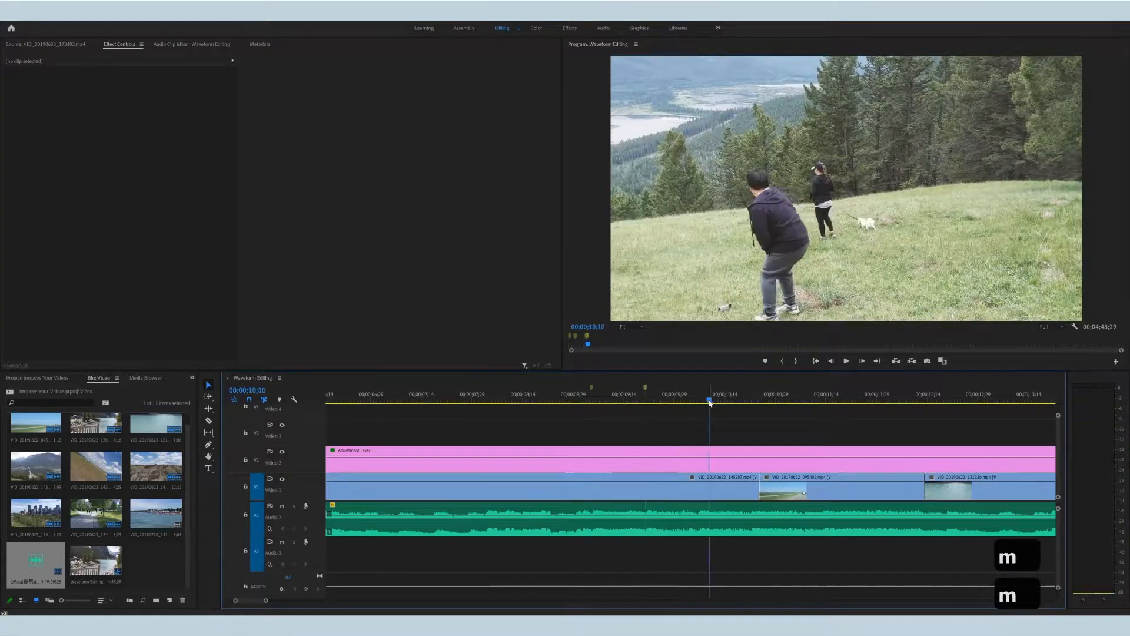
Step: Continue marking beats in the music's waveform up to the closely spaced group at about 14 seconds
key(space)
click(389, 401)
key(m)
key(m)
key(m)
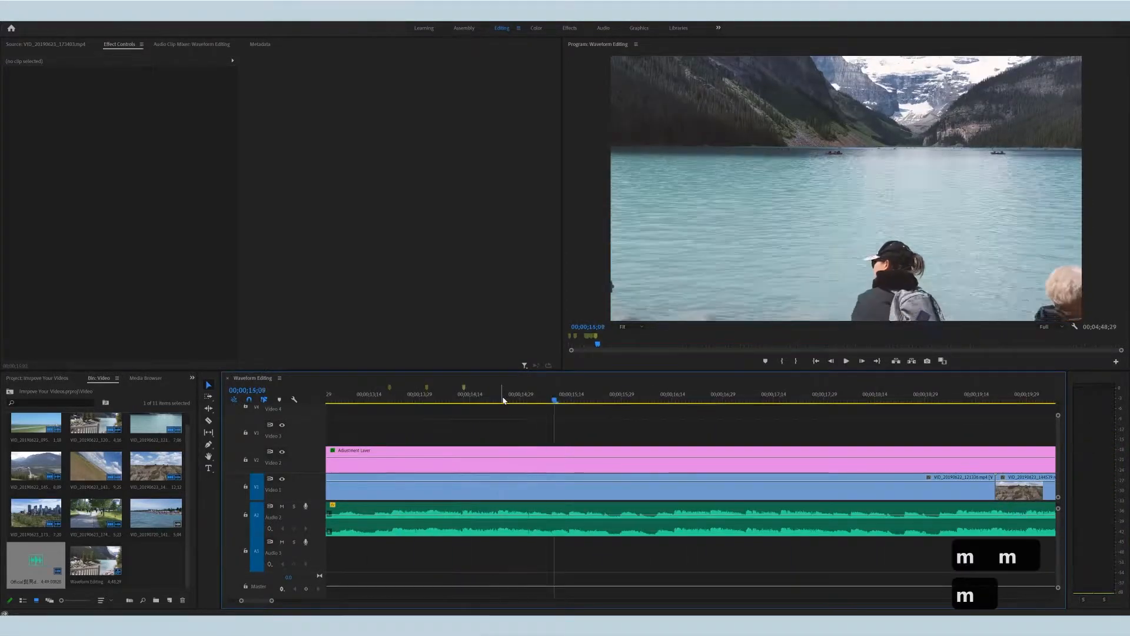
key(m)
Step: Add a marker on the following beat at 00;00;16;14 and show the whole edited section of the timeline
click(381, 399)
key(space)
key(space)
drag(683, 403, 673, 403)
key(m)
scroll(567, 548, down, 5)
drag(318, 599, 354, 592)
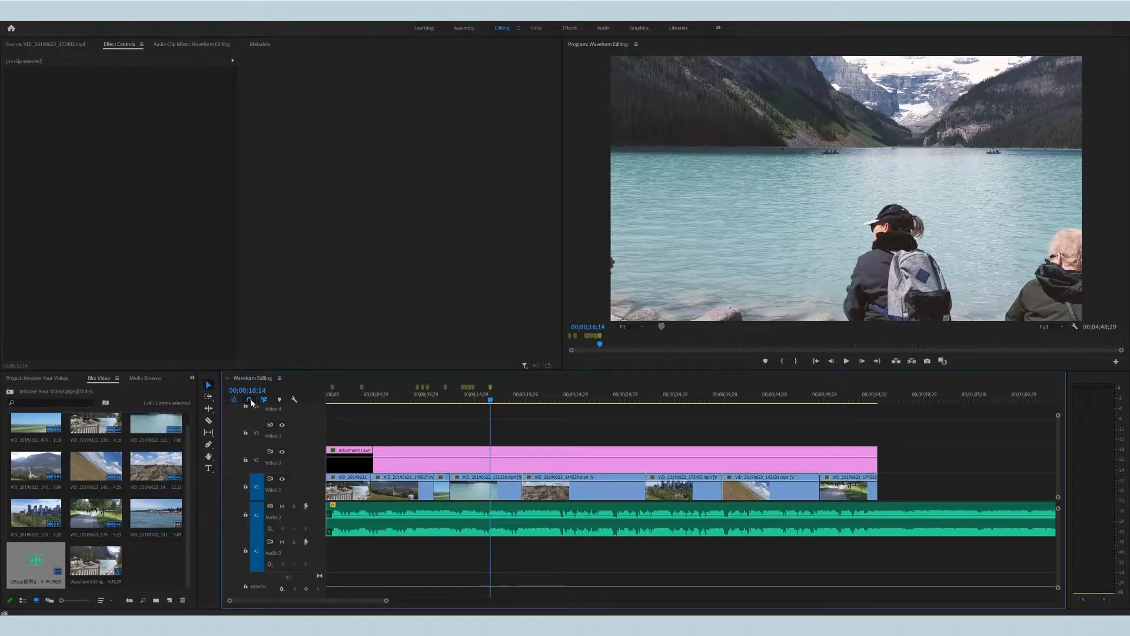
Step: Try moving the second video clip onto the first beat marker at 00;00;00;18 and undo the move
click(331, 388)
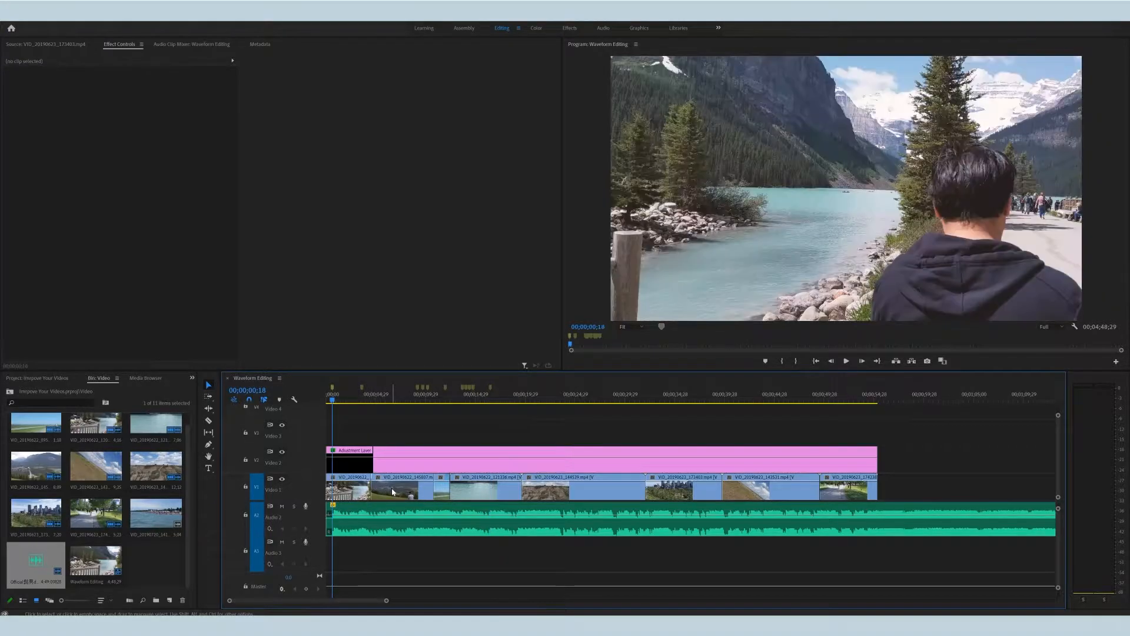
click(349, 488)
drag(395, 493, 353, 492)
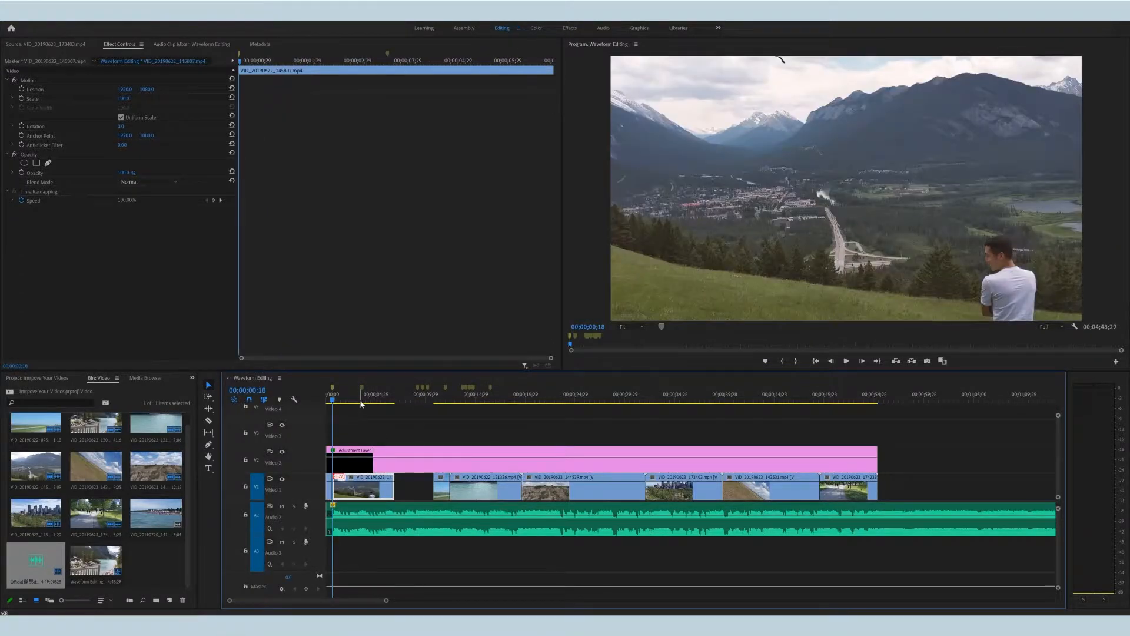
key(ctrl+z)
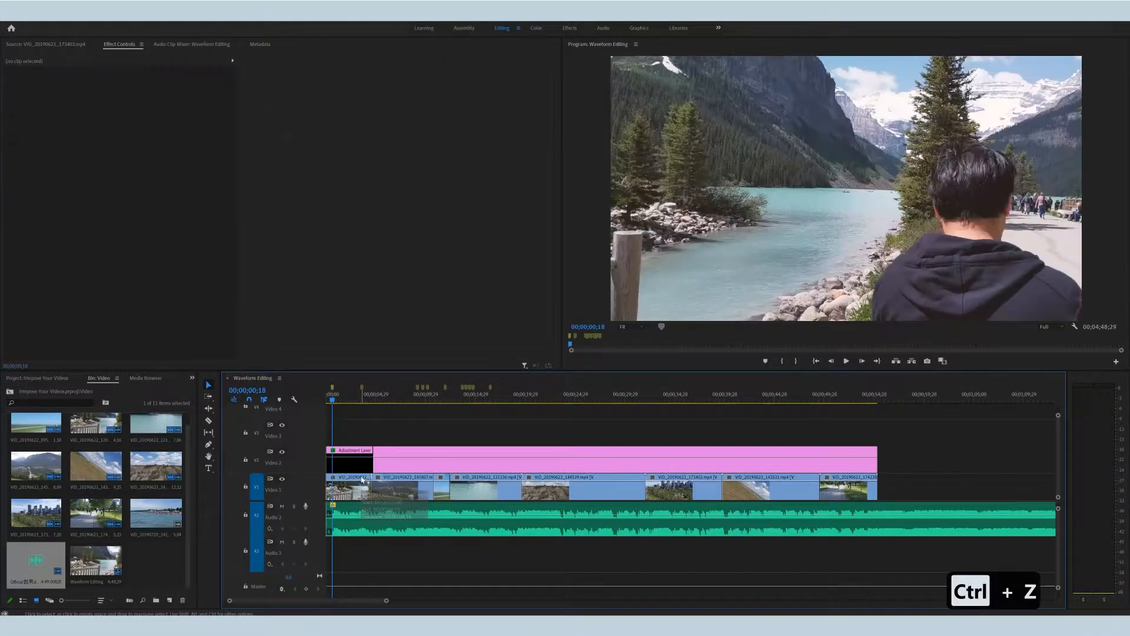
Step: Move the next video clips so their cuts fall on the beat markers from 00;00;03;17 to 00;00;11;28
click(361, 395)
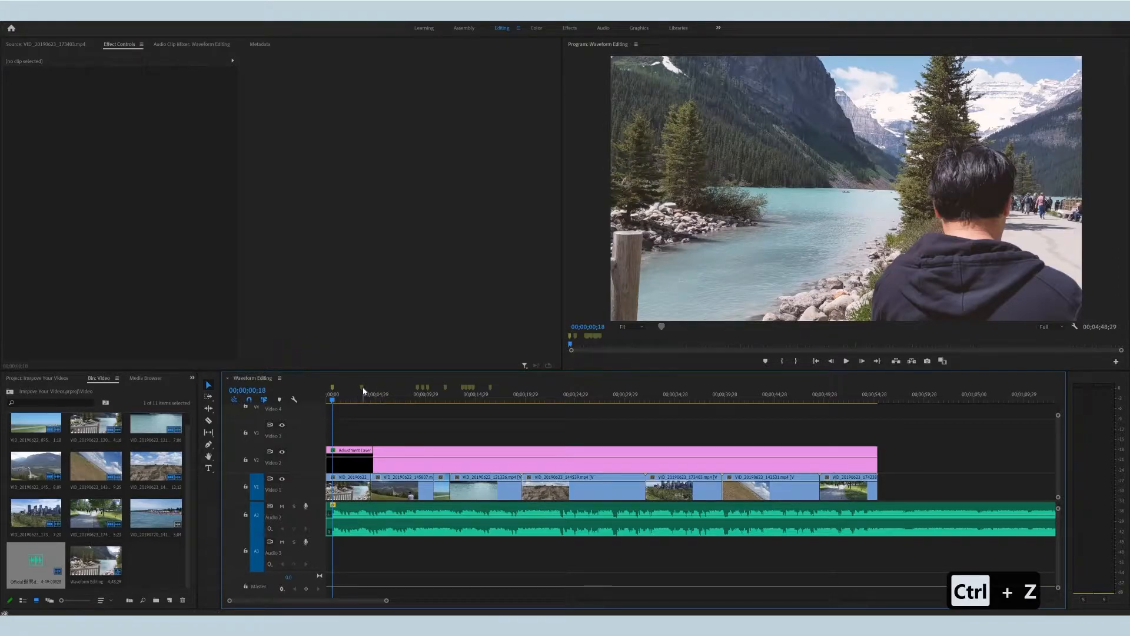
drag(387, 488, 446, 492)
click(423, 387)
click(428, 388)
drag(559, 491, 465, 492)
click(445, 387)
drag(665, 492, 466, 492)
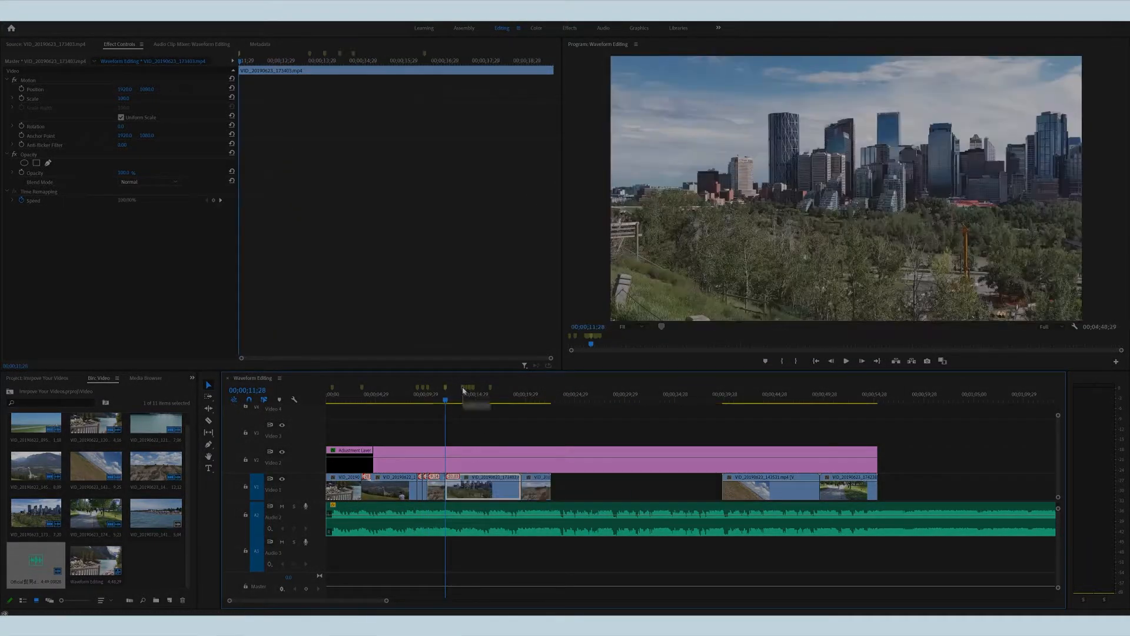
Step: Move and shorten the remaining video clips to fit the four closely spaced beat markers around 14 seconds
click(462, 388)
click(465, 388)
drag(535, 492, 480, 492)
click(469, 388)
drag(743, 491, 606, 491)
drag(841, 491, 491, 491)
click(472, 387)
drag(619, 491, 581, 490)
drag(549, 491, 481, 491)
Step: Place the beach clip from the bin at the 00;00;16;14 marker and delete its audio
click(490, 388)
drag(156, 513, 498, 553)
click(526, 560)
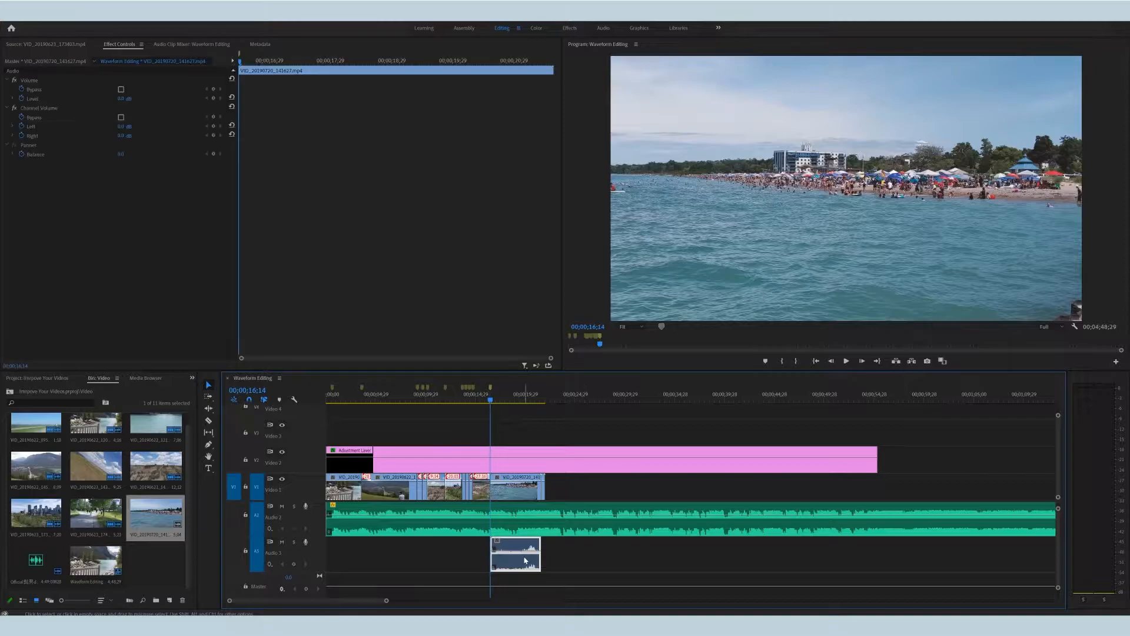
key(BackSpace)
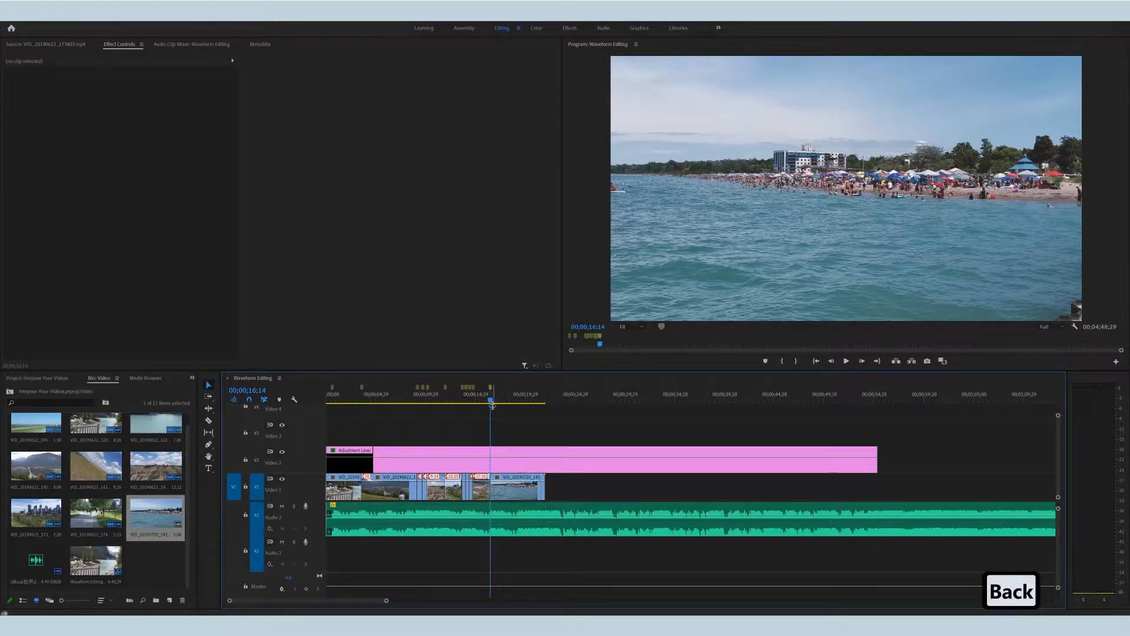
Step: Play the sequence from the beginning to check the cuts against the music
drag(490, 402, 322, 417)
key(space)
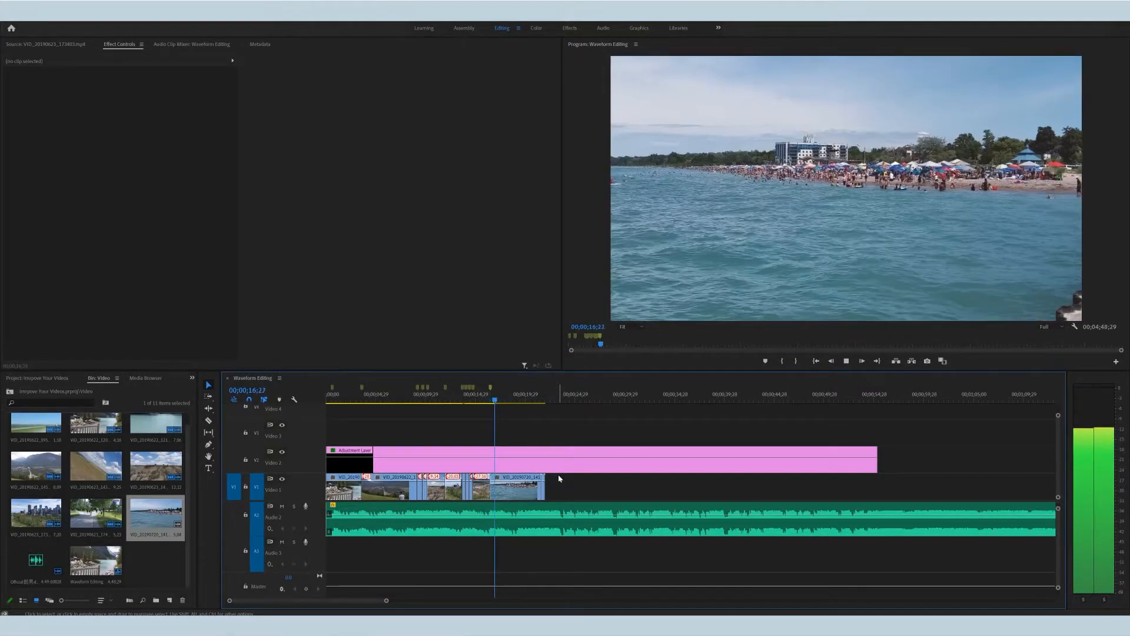
key(space)
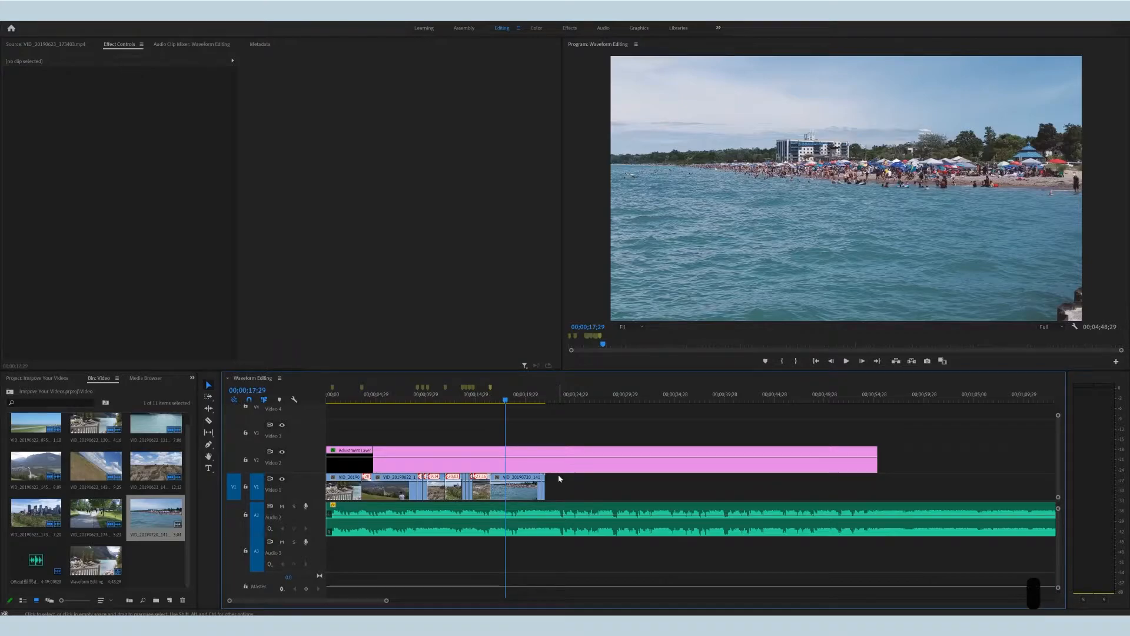
Step: Replay the second clip's section and add another beat marker at 00;00;06;10
click(372, 398)
key(space)
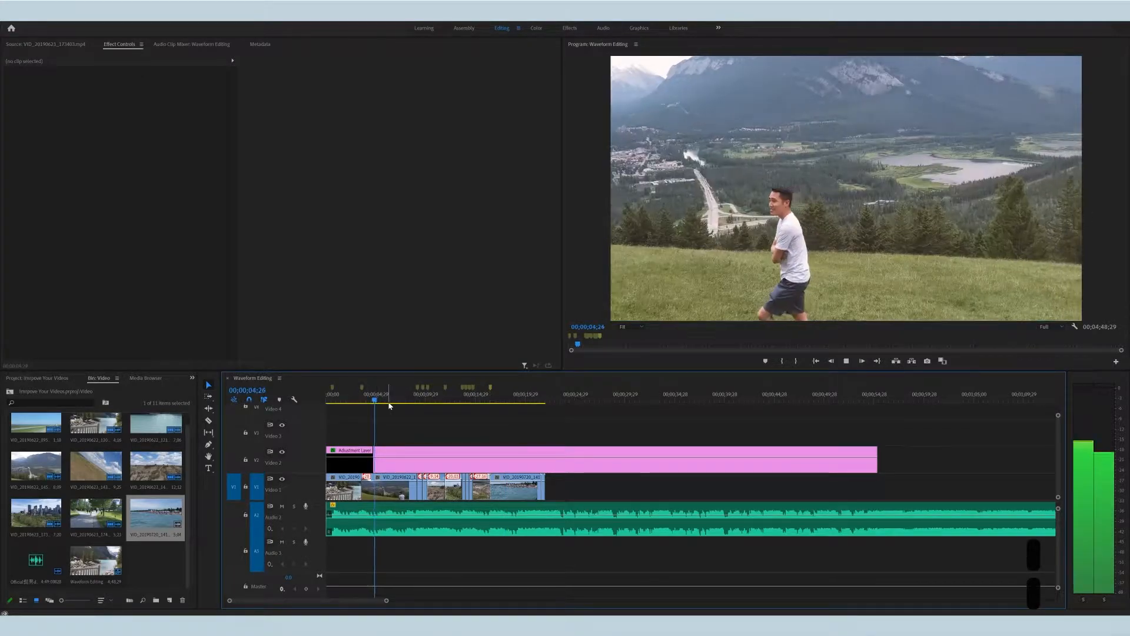
key(space)
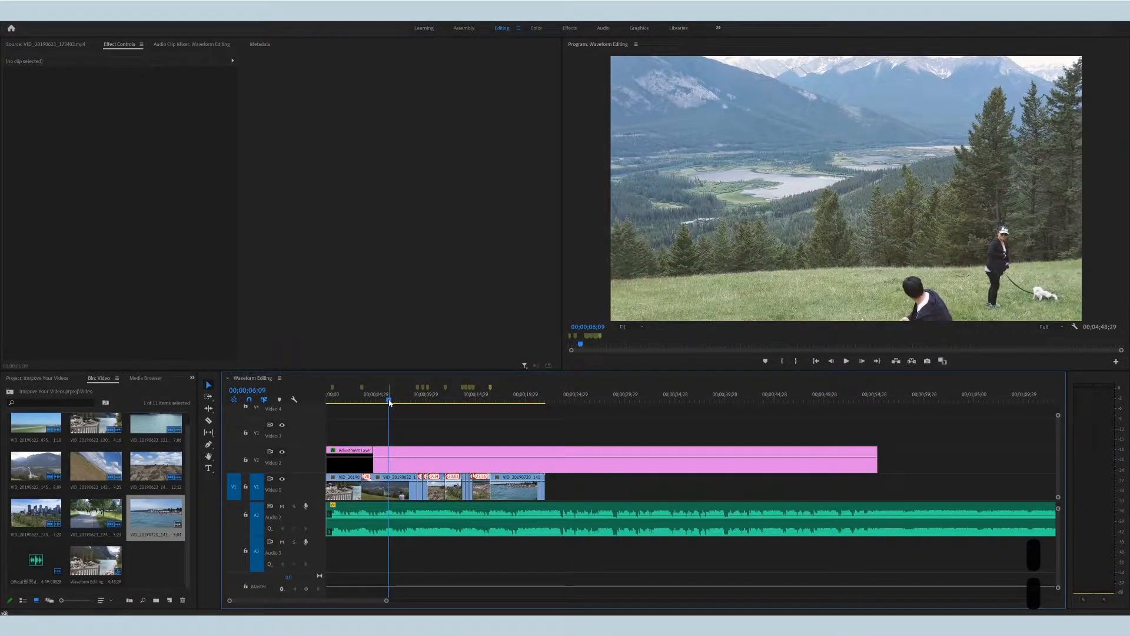
scroll(399, 509, up, 3)
scroll(399, 509, up, 2)
click(358, 402)
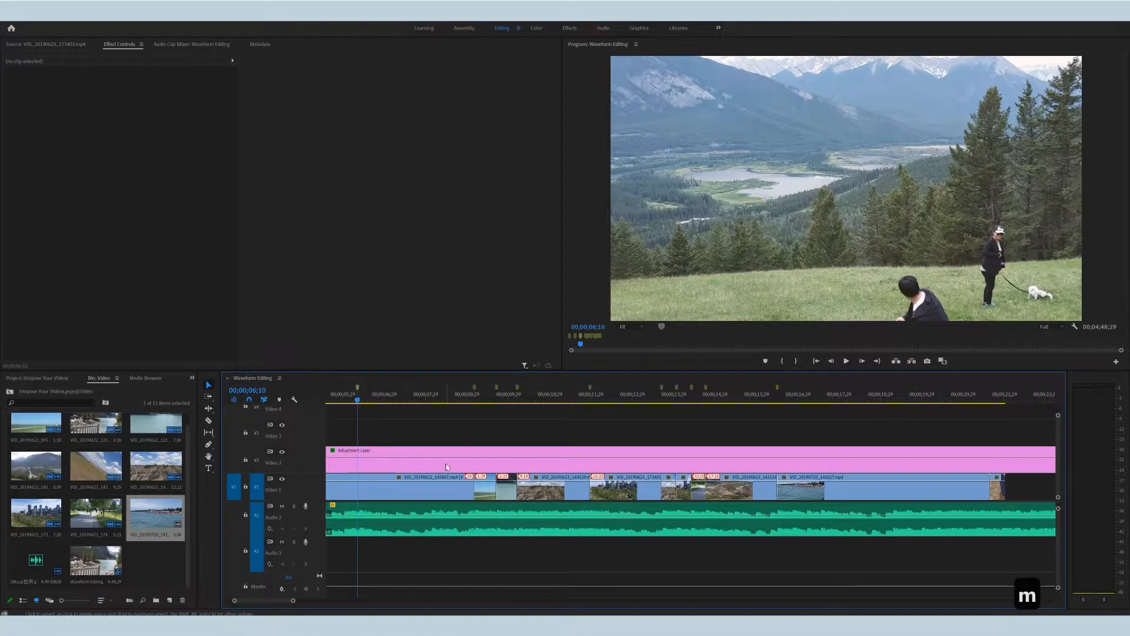
Step: Move the beach clip so it starts at the new 00;00;06;10 marker
scroll(446, 467, down, 3)
drag(703, 485, 404, 483)
drag(396, 485, 402, 485)
Step: Play the sequence from just before the moved beach clip to check the beat-matched cuts
click(374, 404)
key(space)
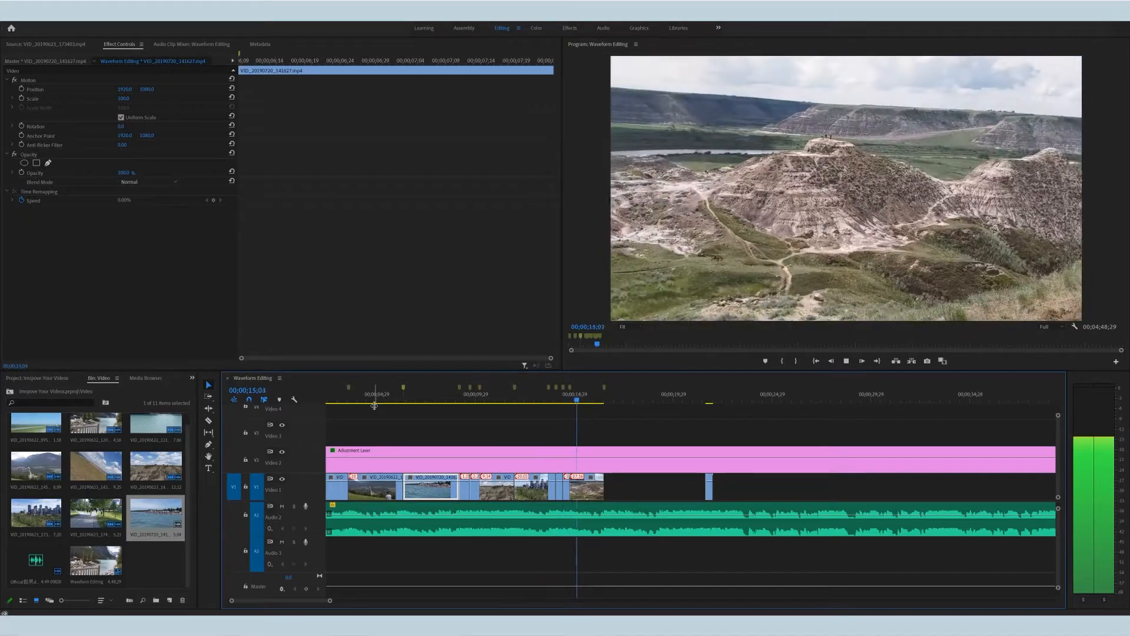
key(space)
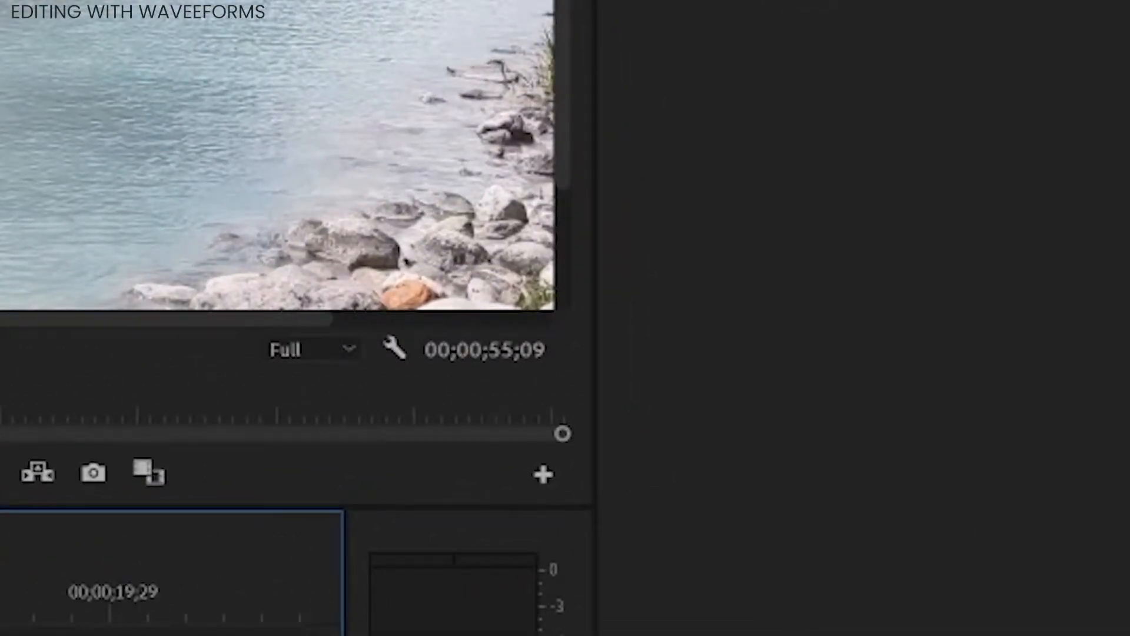
Step: Add the Toggle Proxies button to the Program Monitor's button bar and accept the layout
click(543, 474)
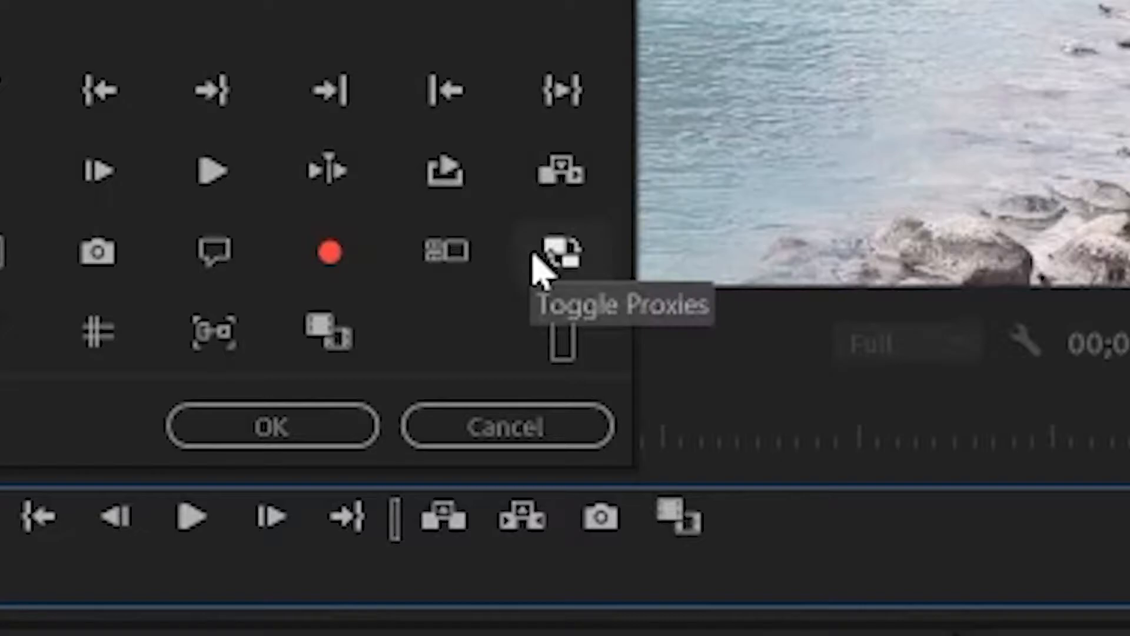
drag(536, 255, 757, 518)
click(265, 425)
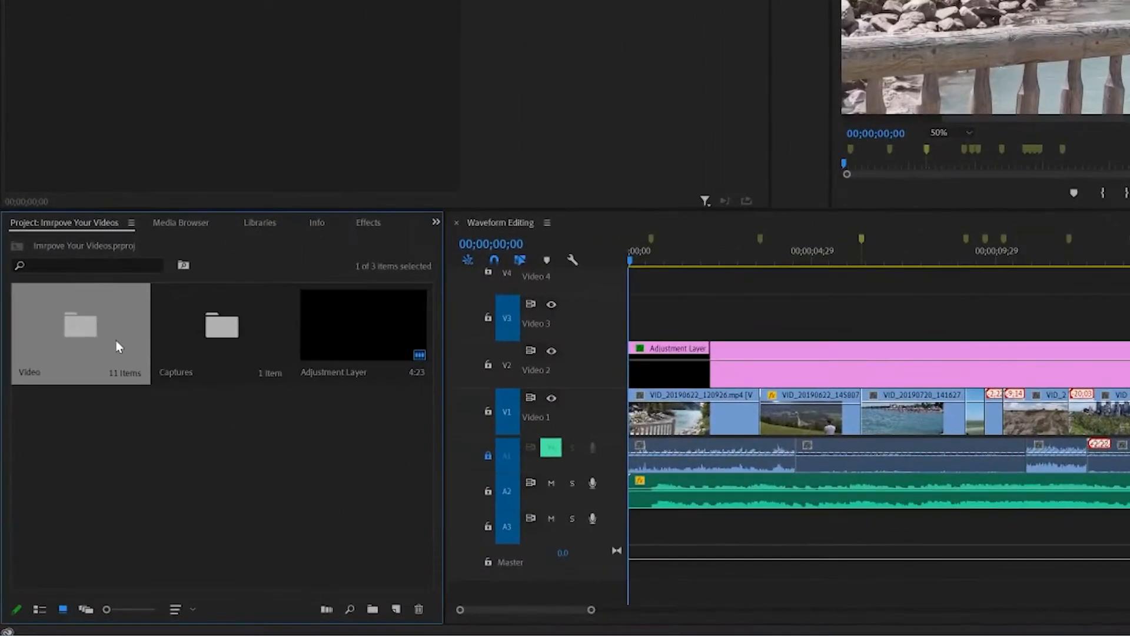
Step: Select all video clips plus the Waveform Editing sequence in the Video bin and open the Create Proxies dialog for them
double_click(67, 449)
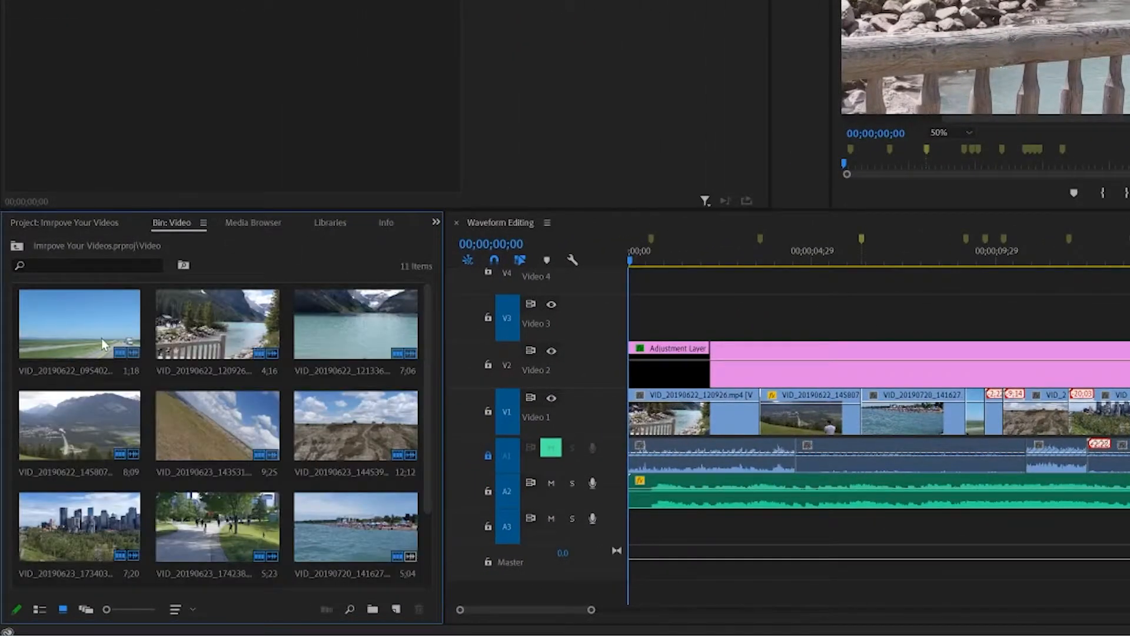
click(102, 338)
scroll(242, 379, down, 2)
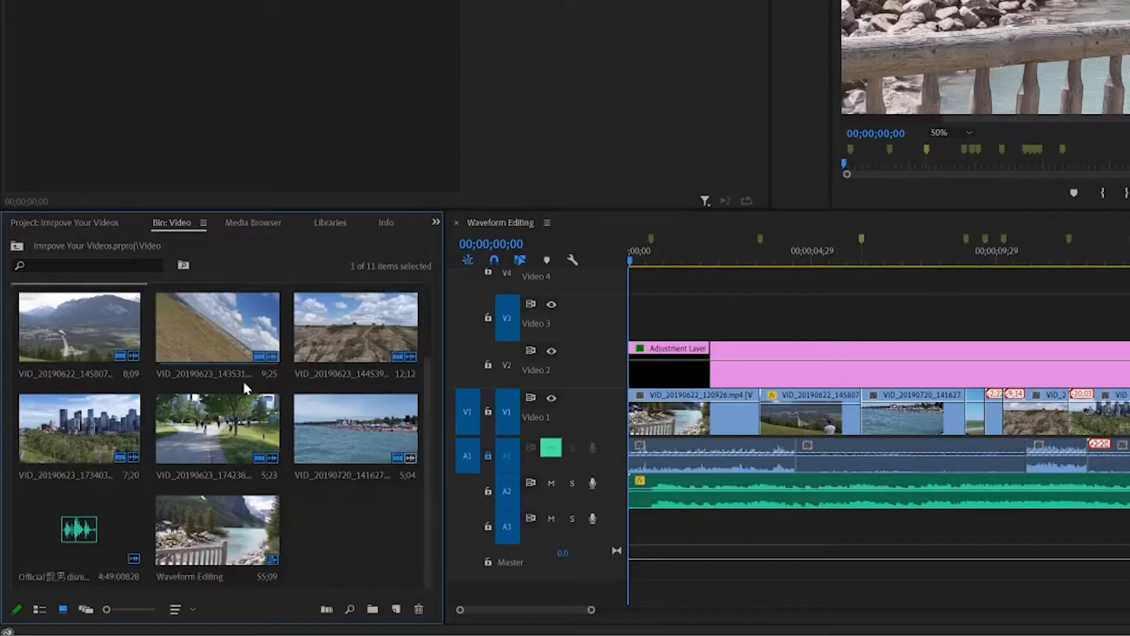
shift+click(354, 433)
ctrl+click(234, 525)
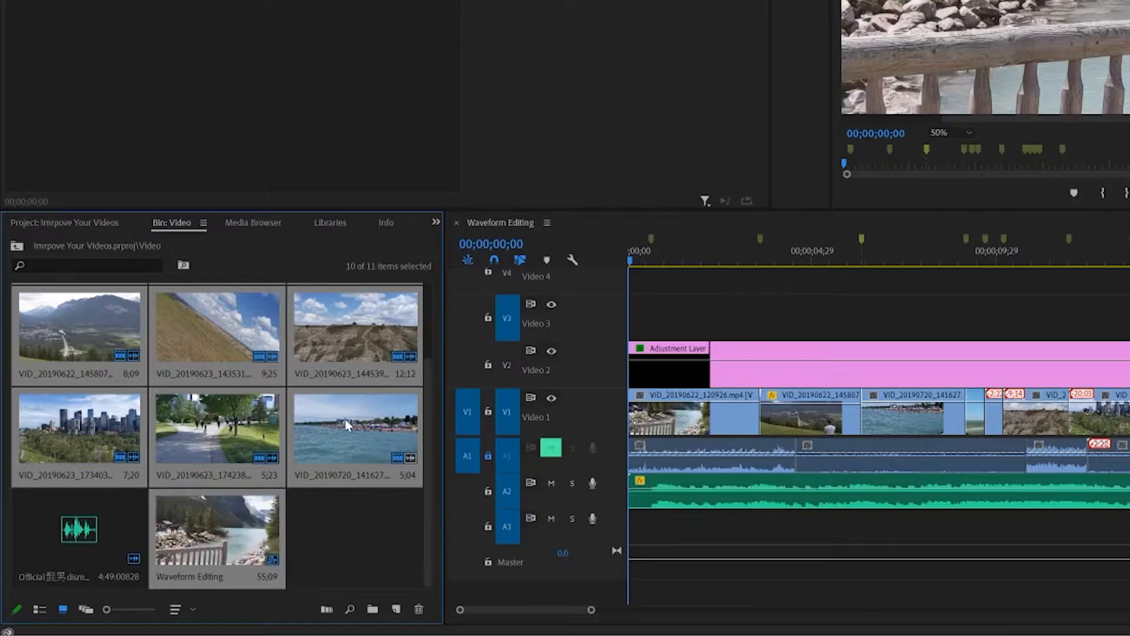
right_click(354, 452)
mouse_move(544, 294)
click(624, 298)
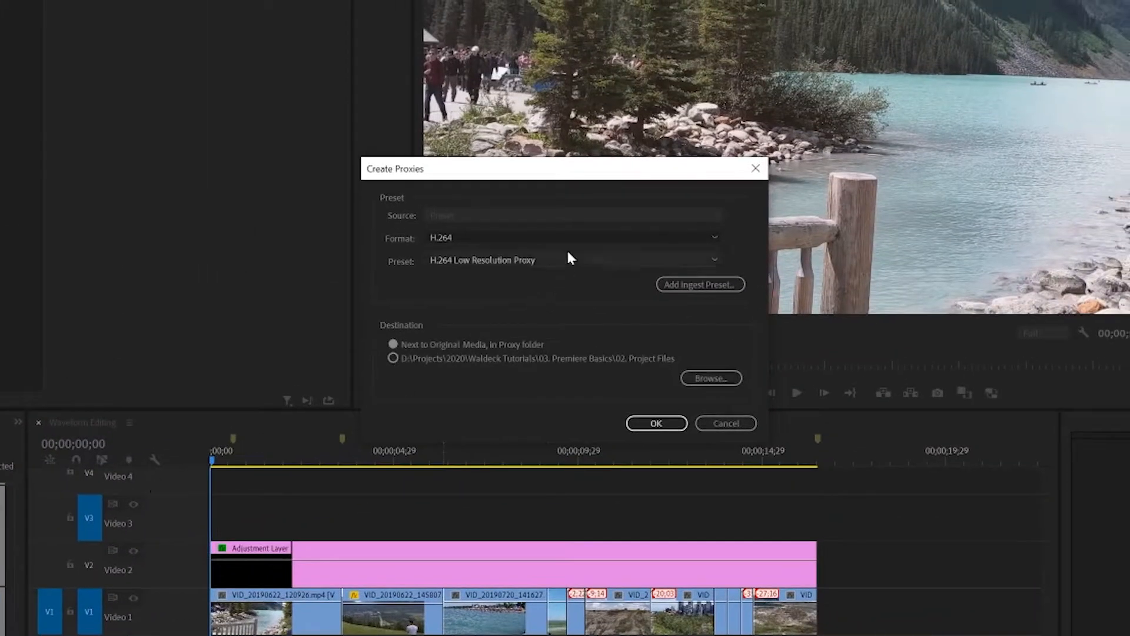
Step: Review the proxy presets and create the proxies in QuickTime format with the ProRes Low Resolution Proxy preset
click(678, 206)
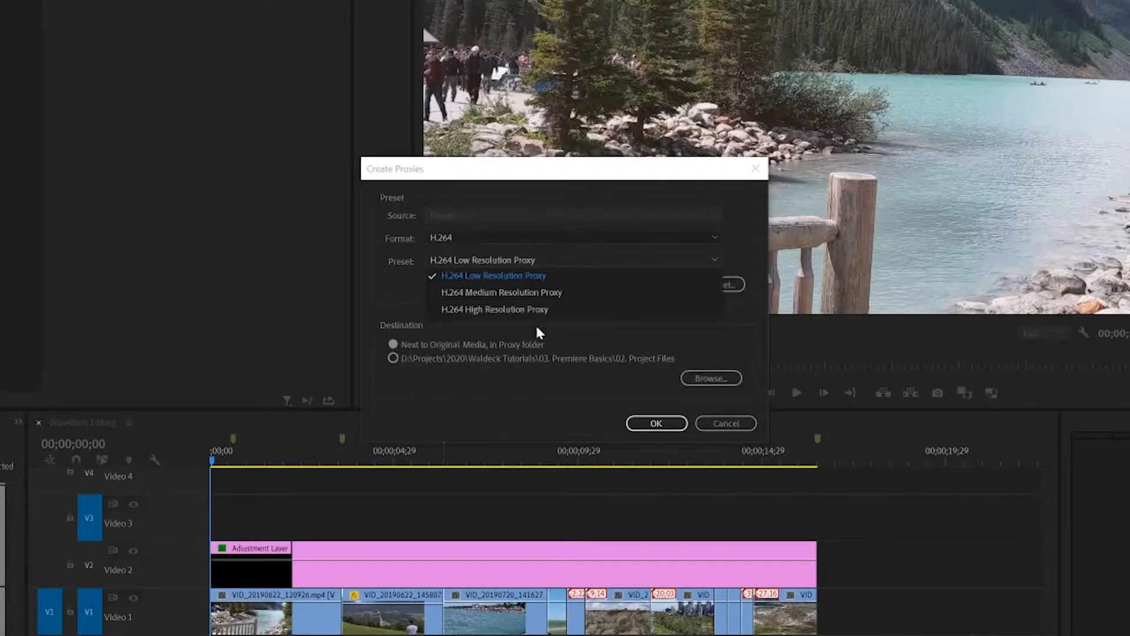
click(586, 344)
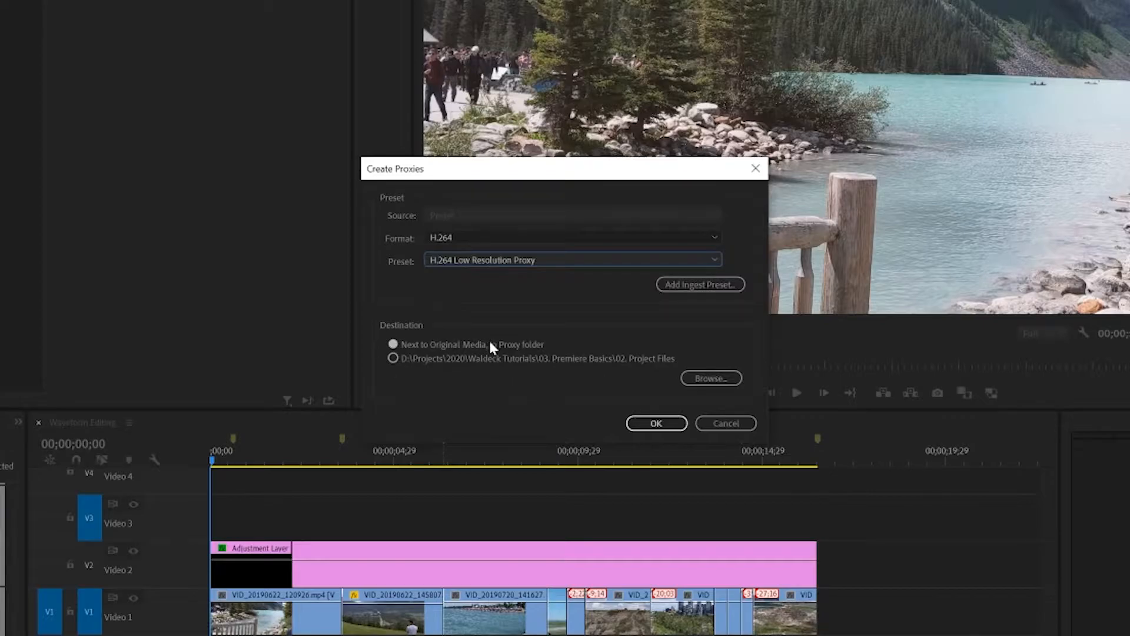
click(701, 236)
click(702, 237)
click(700, 239)
click(680, 270)
click(680, 260)
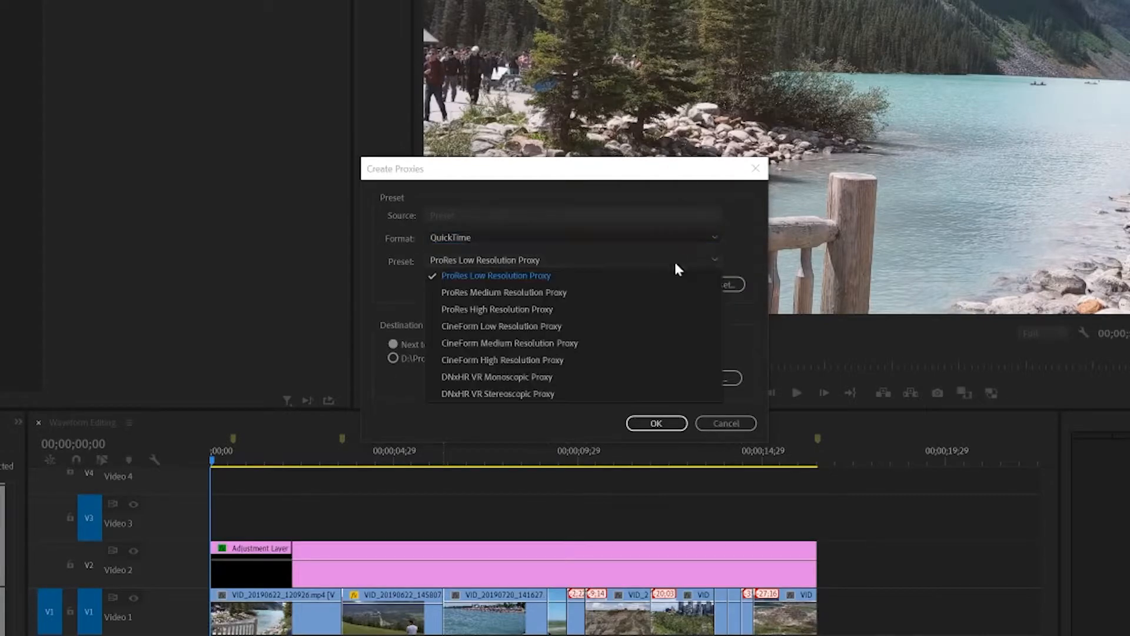
click(677, 240)
click(677, 240)
click(678, 240)
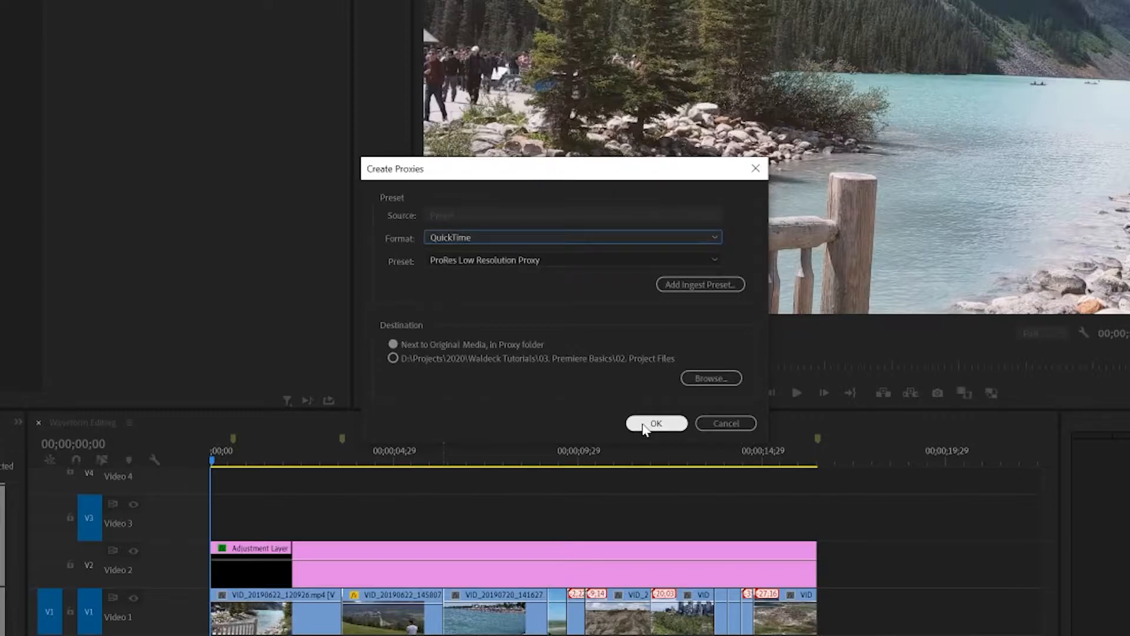
click(655, 423)
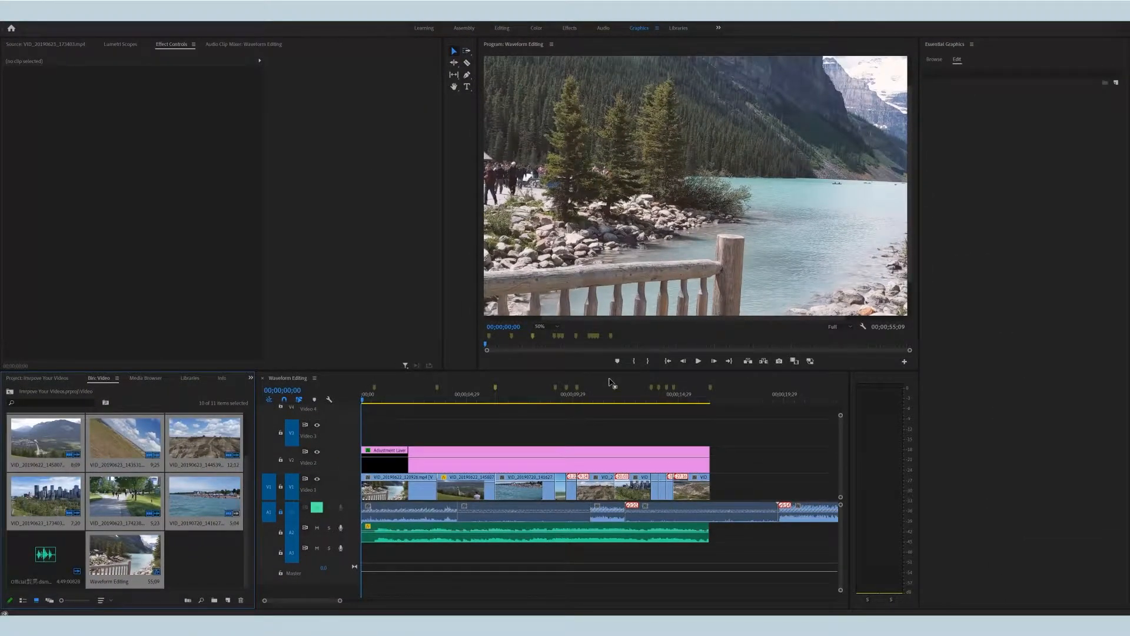
Step: Return the playhead to the sequence start and check the proxy encoding queue in Media Encoder
click(366, 400)
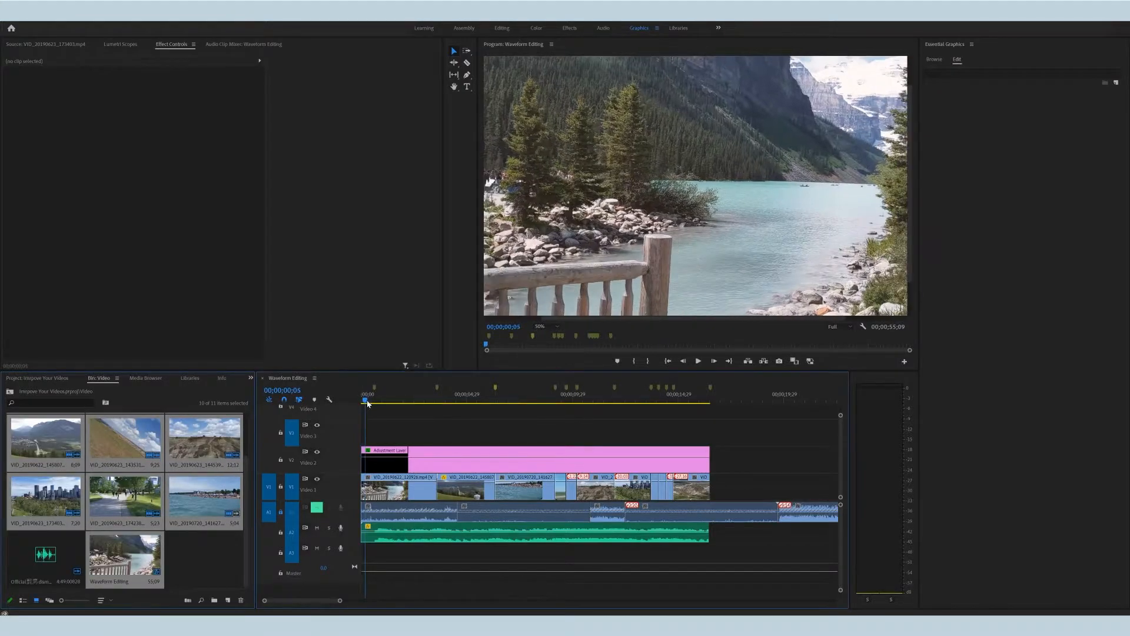
drag(367, 403, 360, 403)
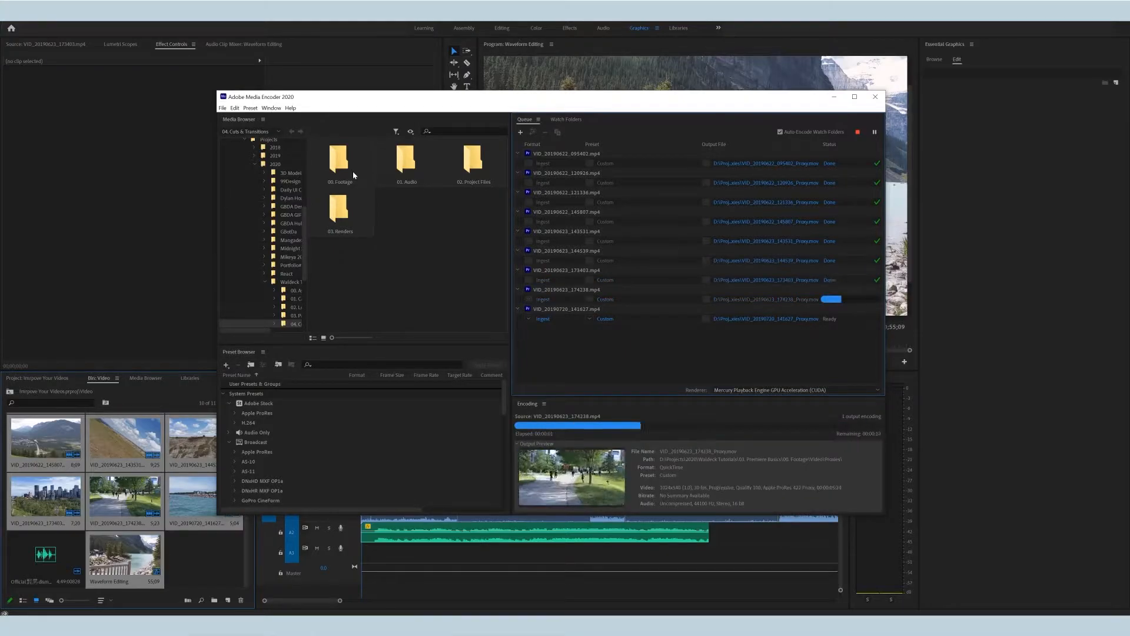
click(896, 78)
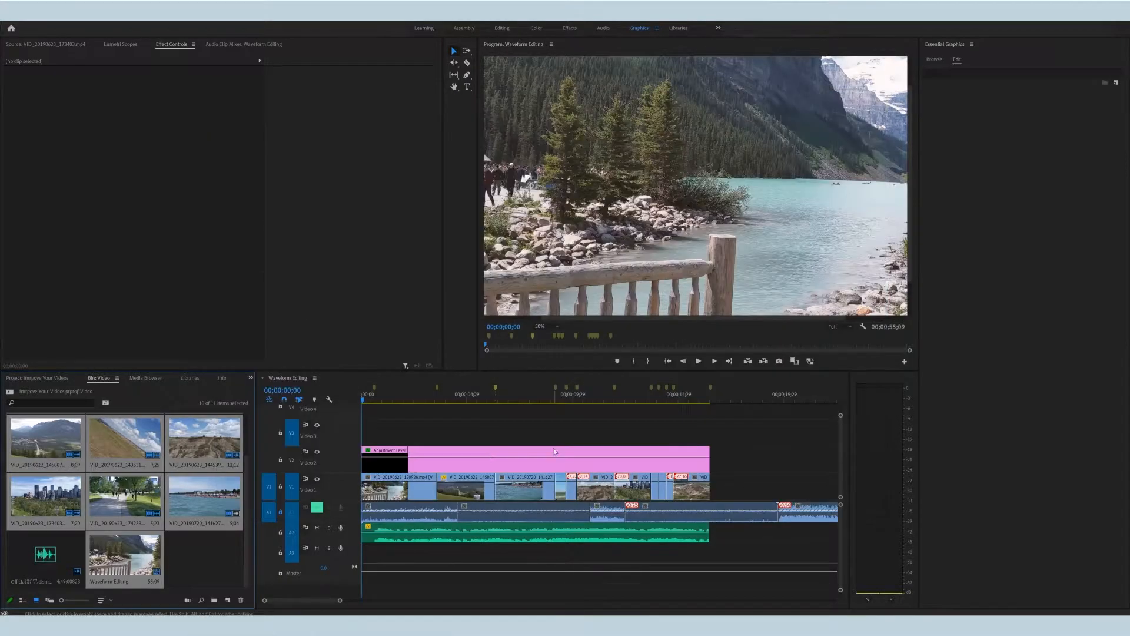
Step: Play the sequence with proxies enabled, switch proxies off, and play it again to compare the image quality
key(space)
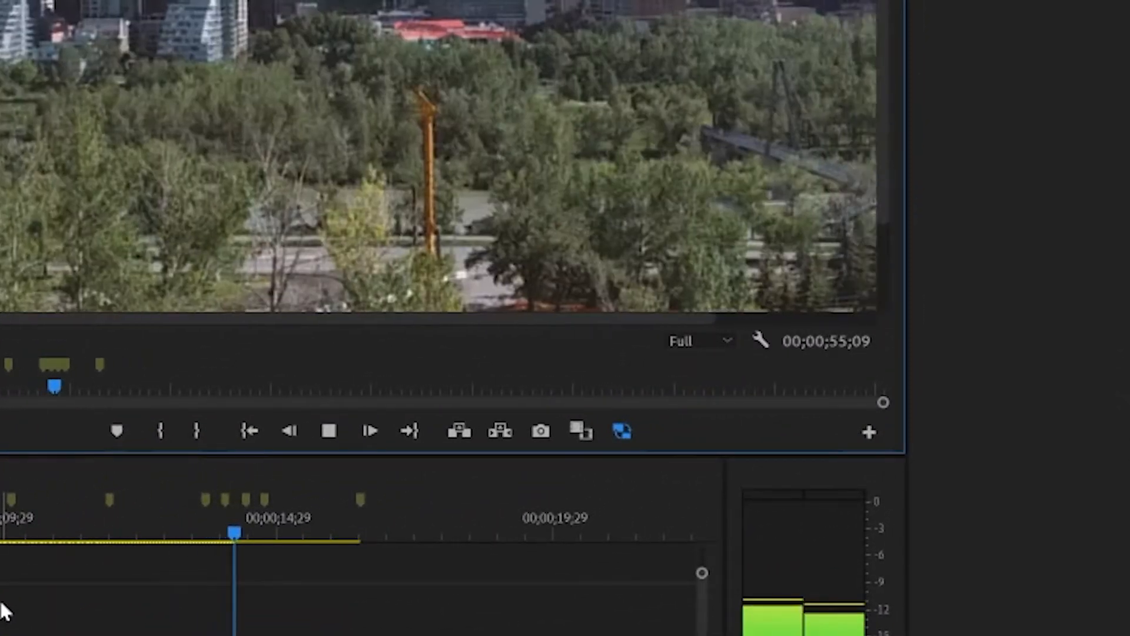
key(space)
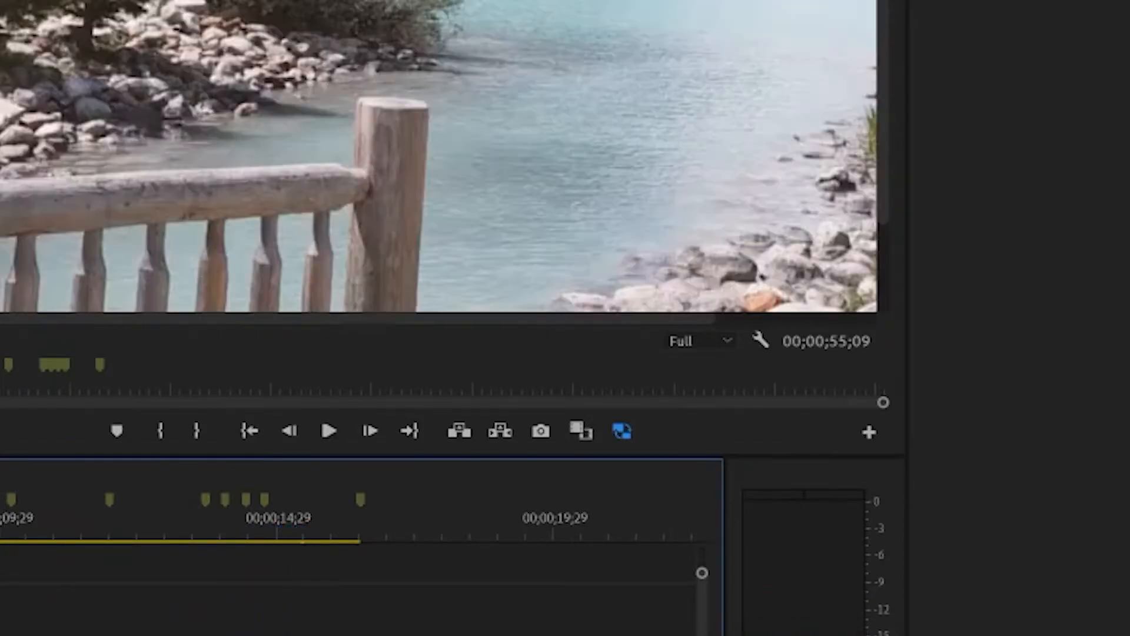
click(622, 431)
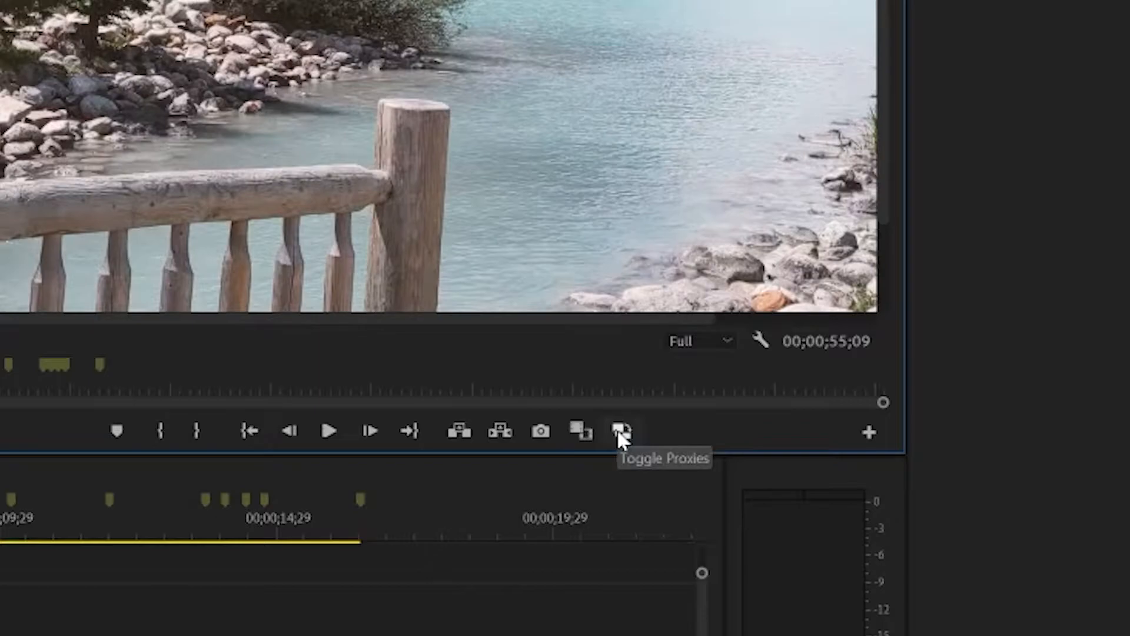
key(space)
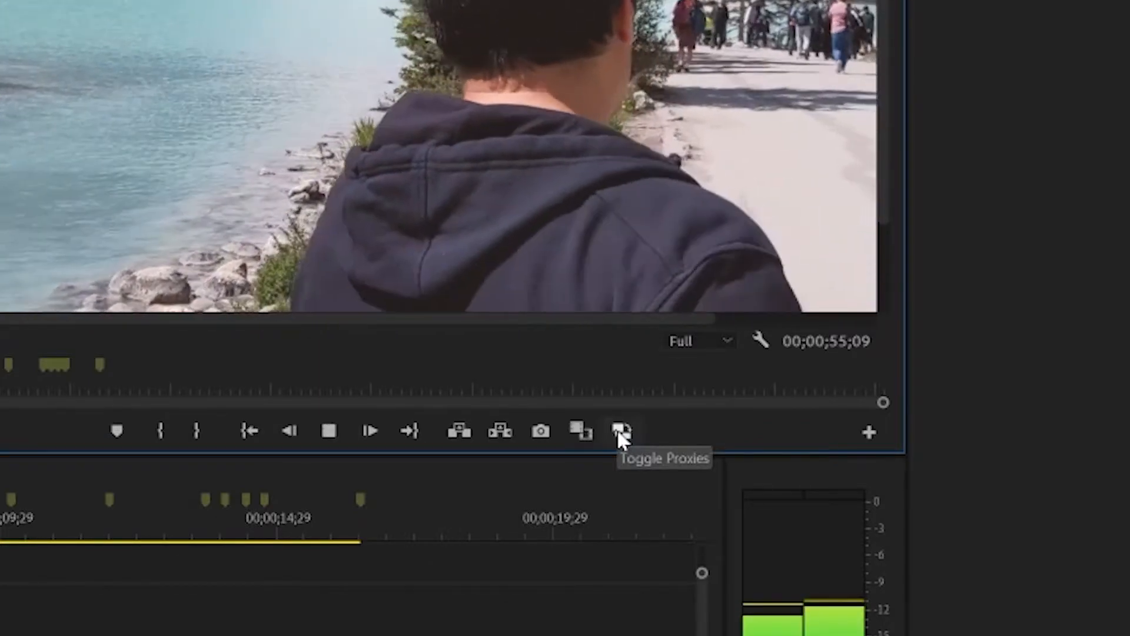
key(space)
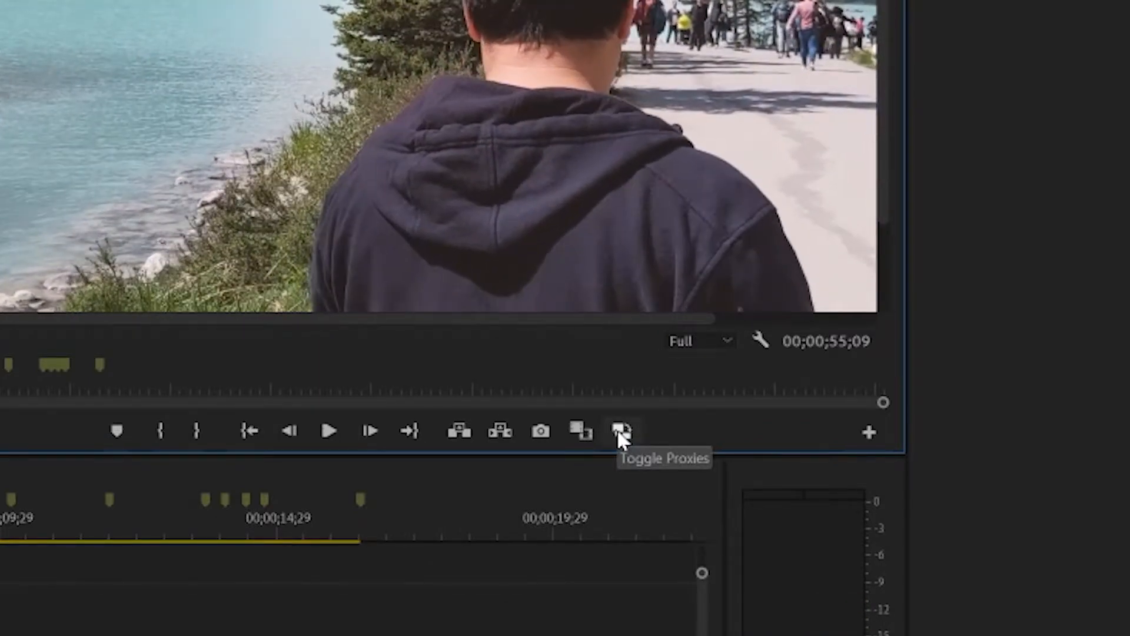
Step: Set the Program Monitor's playback resolution to 1/8 and turn proxies back on
click(728, 342)
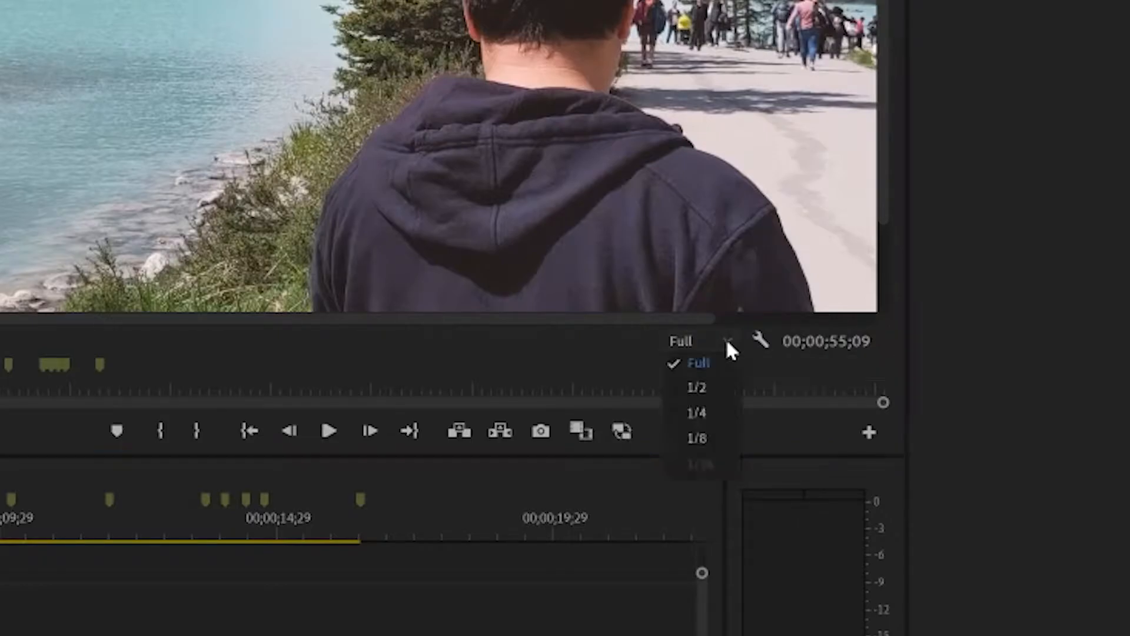
click(706, 436)
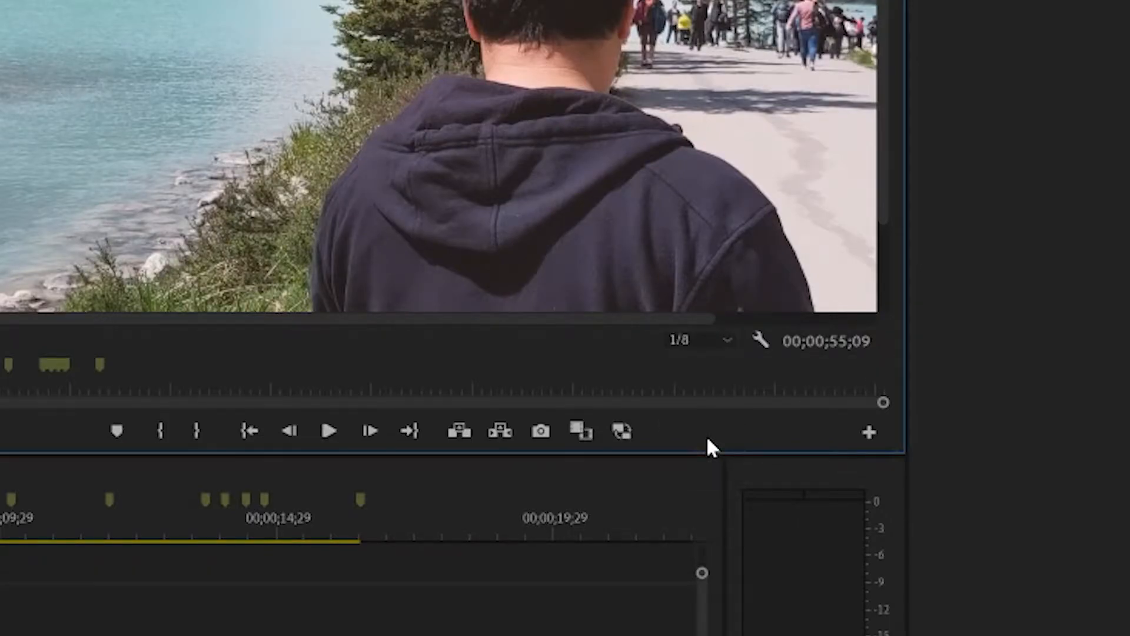
click(622, 431)
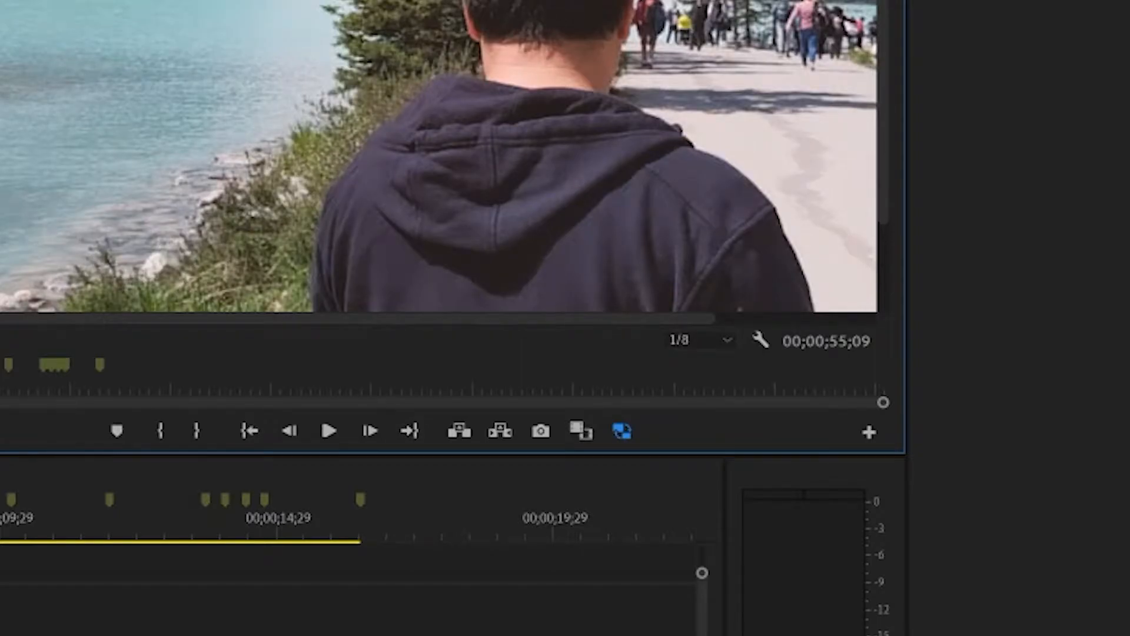
Step: Play the sequence with proxies at the reduced resolution and set the Program Monitor's zoom level to Fit
key(space)
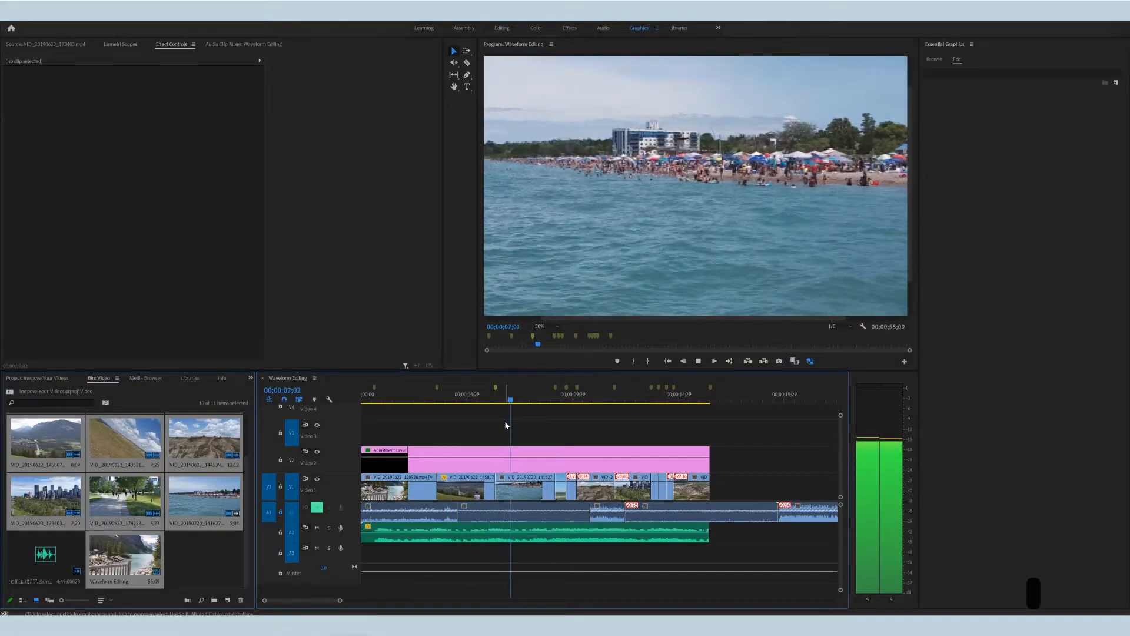
key(space)
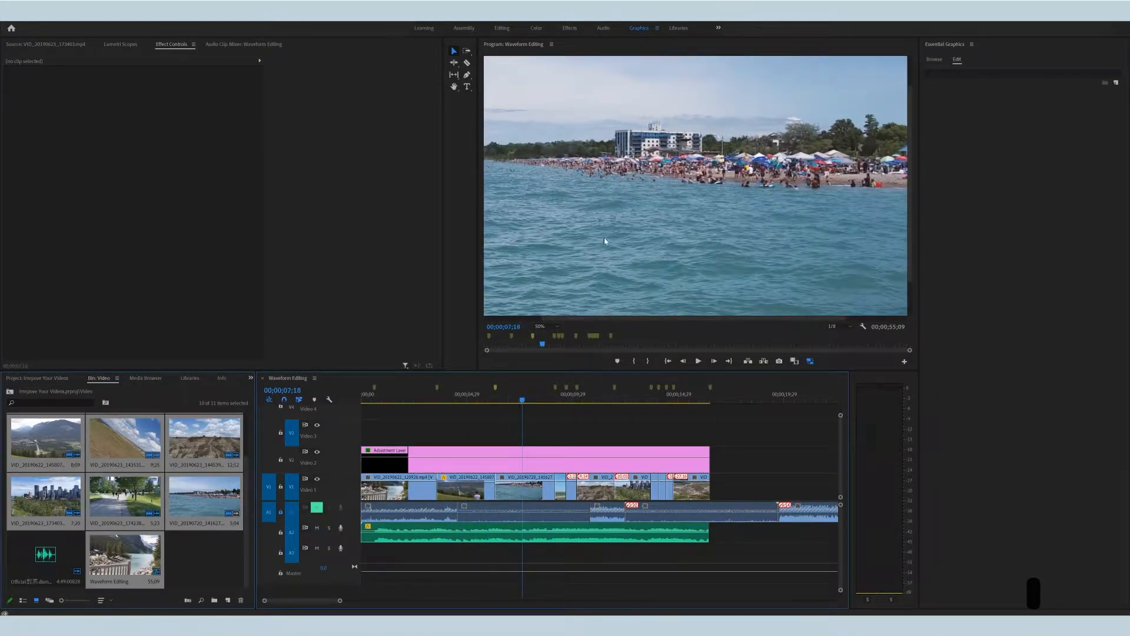
click(541, 326)
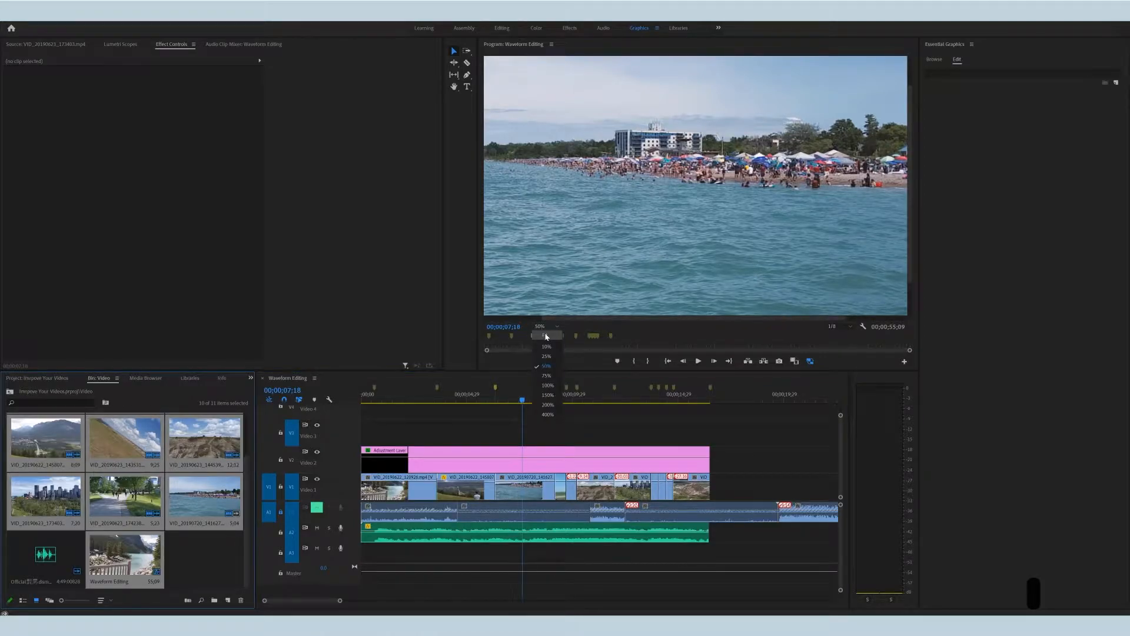
click(539, 333)
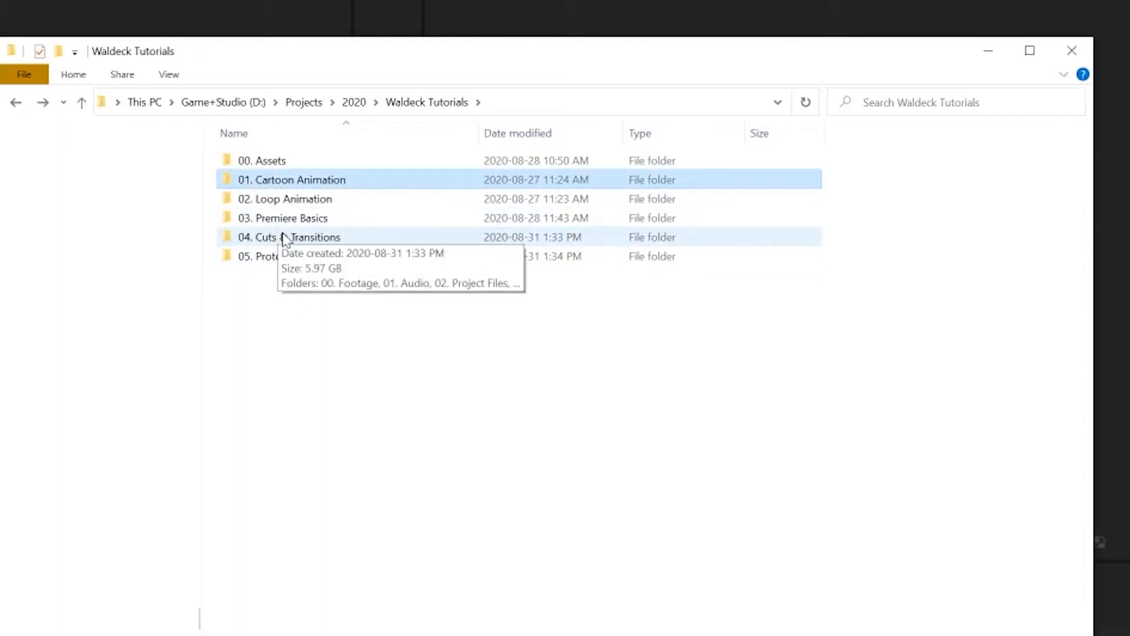
Step: Import the 00. Footage and 01. Audio folders from 04. Cuts & Transitions in File Explorer into the new Premiere project
double_click(294, 236)
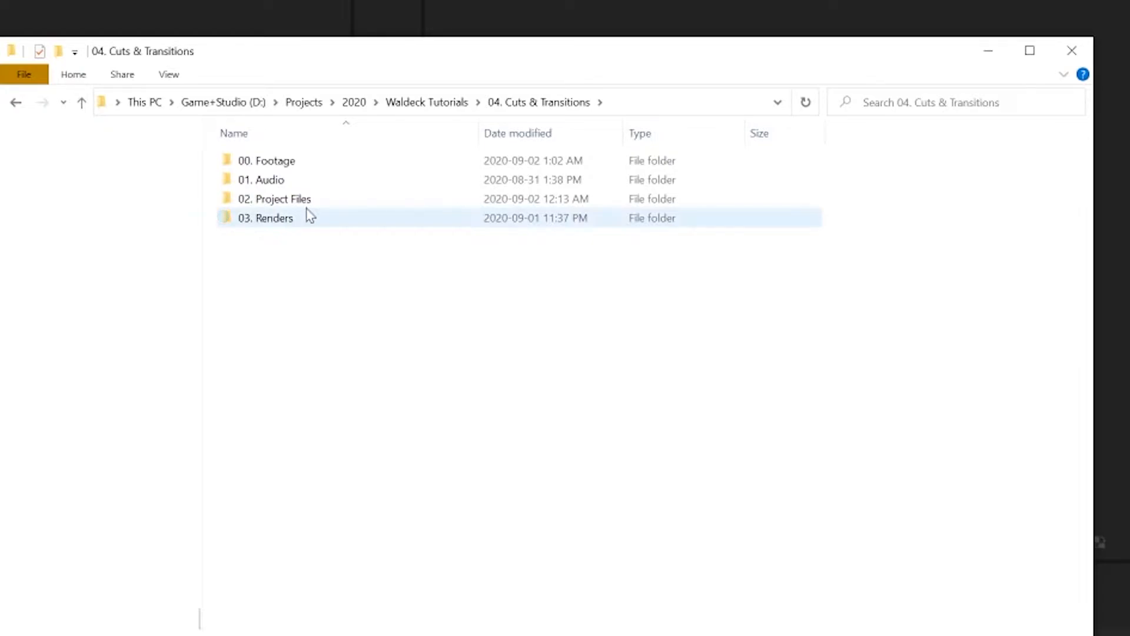
drag(859, 178, 647, 160)
drag(318, 176, 0, 588)
drag(215, 397, 135, 518)
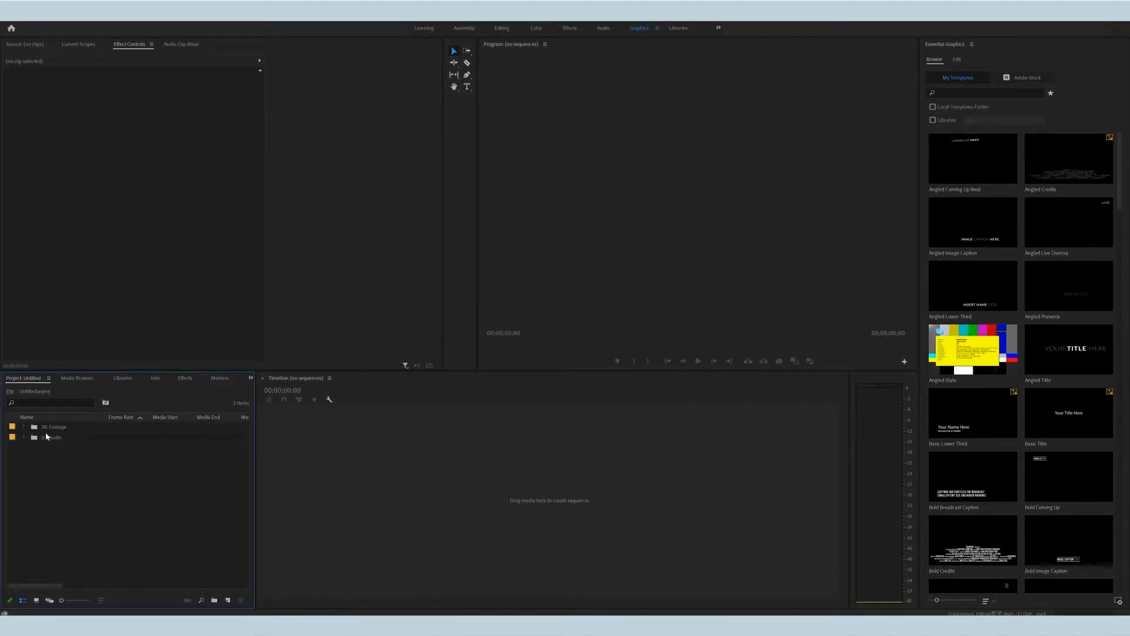
Step: Set the label color of the 00. Footage bin to Cerulean
click(24, 427)
click(24, 427)
click(13, 428)
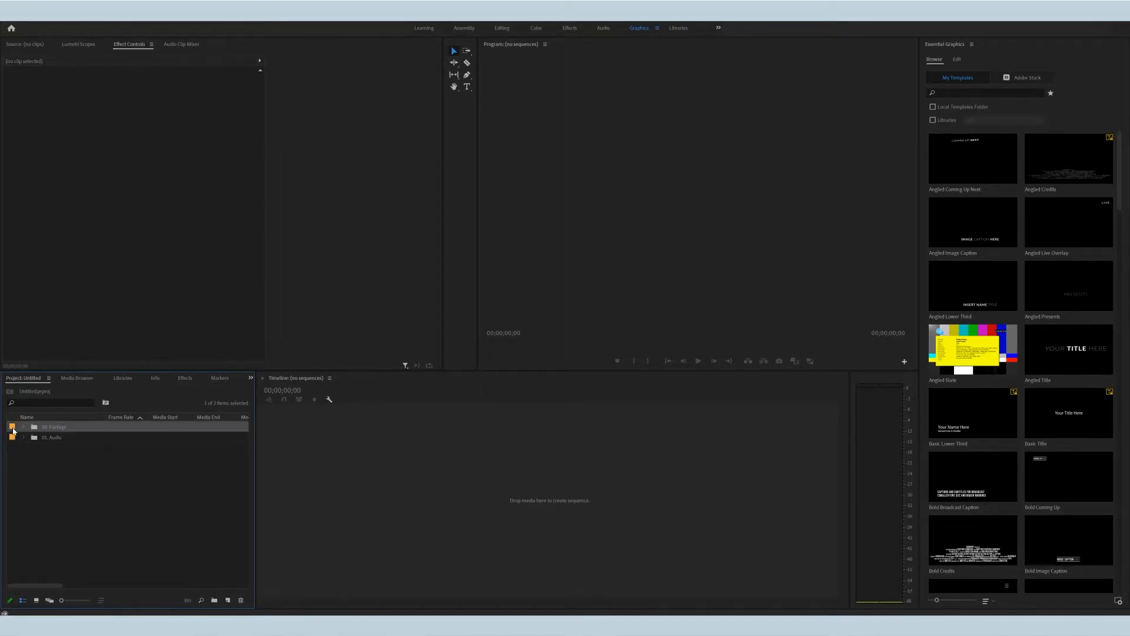
right_click(13, 430)
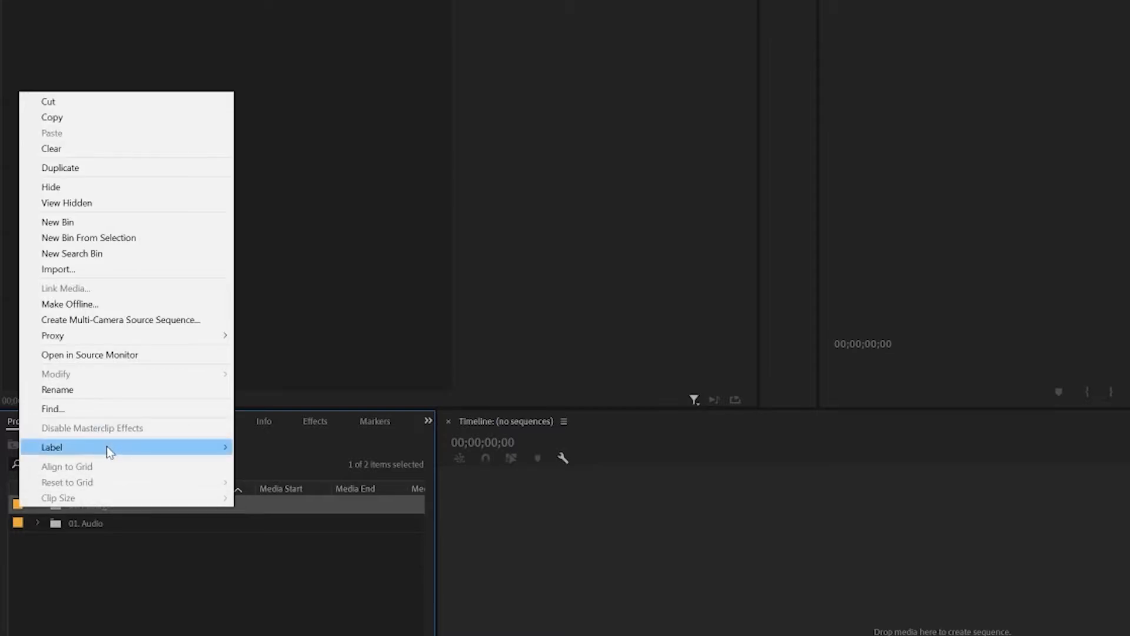
mouse_move(107, 446)
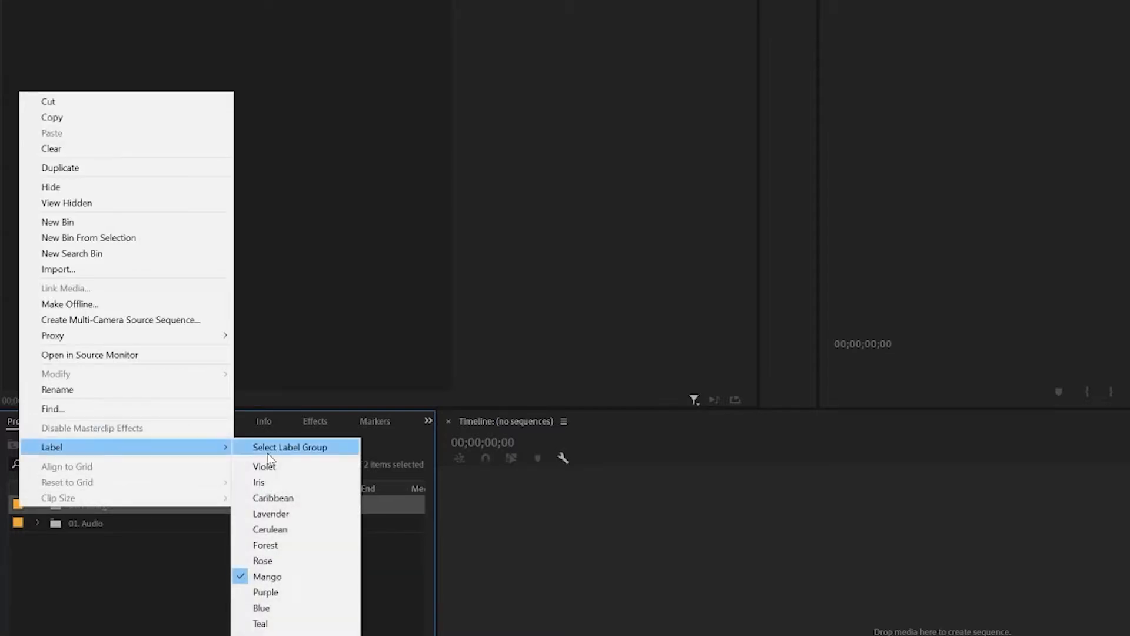
click(288, 514)
Step: Set the label color of the 01. Audio bin to Magenta
right_click(22, 527)
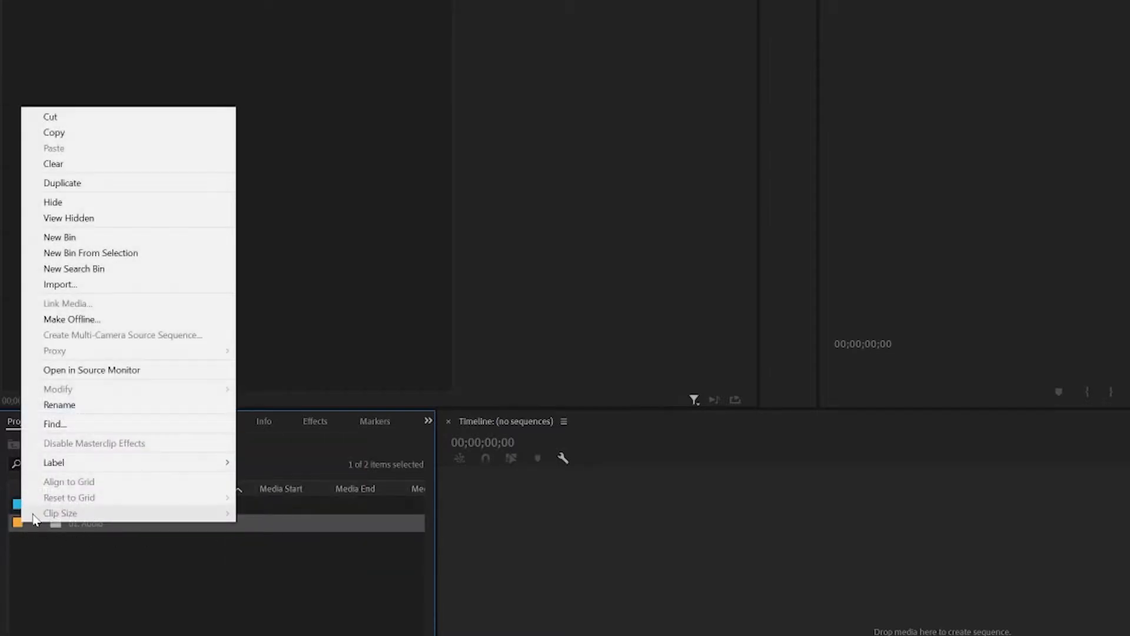
mouse_move(75, 462)
click(298, 542)
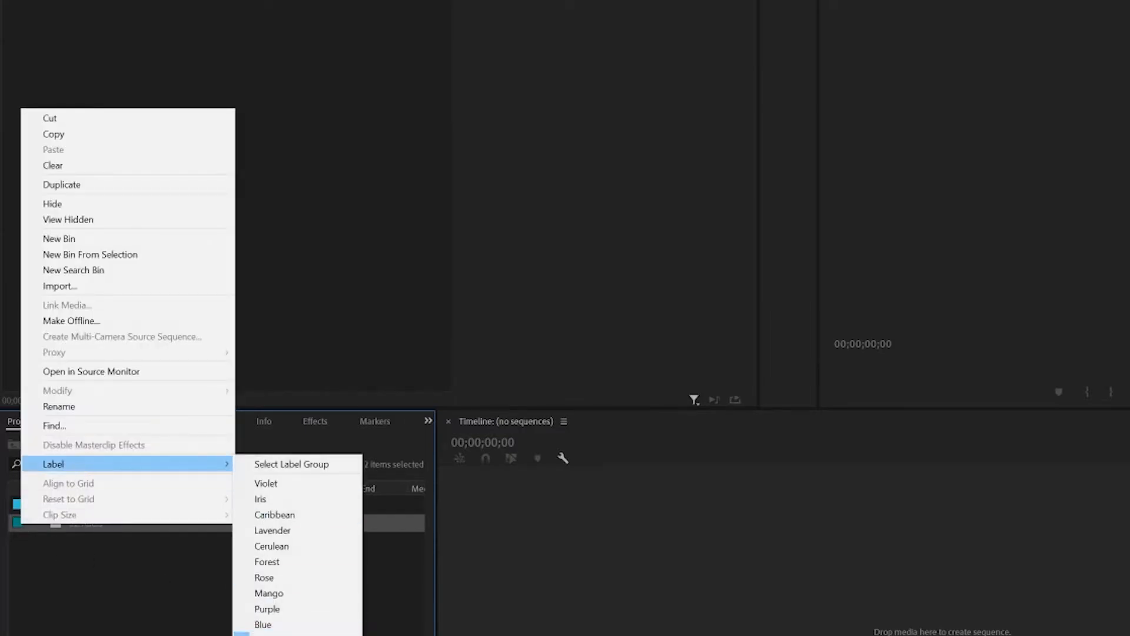
Step: Expand the 00. Footage bin and label its video clips Cerulean to match the bin
click(38, 505)
click(18, 523)
right_click(18, 522)
mouse_move(155, 471)
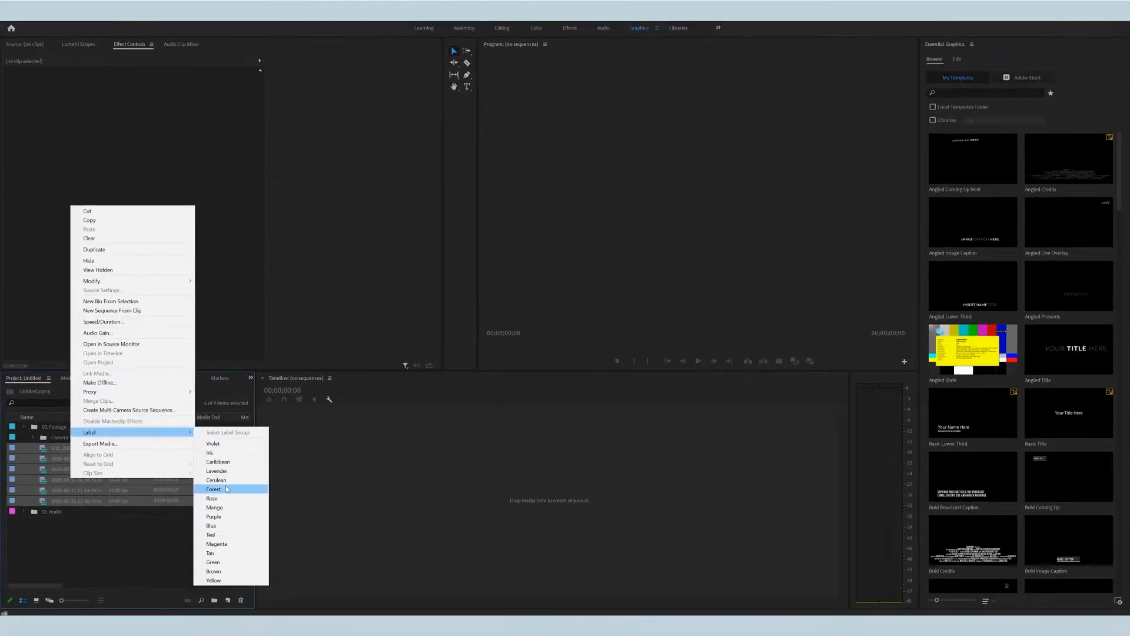
click(229, 489)
Step: Expand the 01. Audio bin and label its music file Magenta to match the bin
click(24, 512)
right_click(30, 522)
click(77, 532)
right_click(81, 523)
mouse_move(129, 389)
click(197, 501)
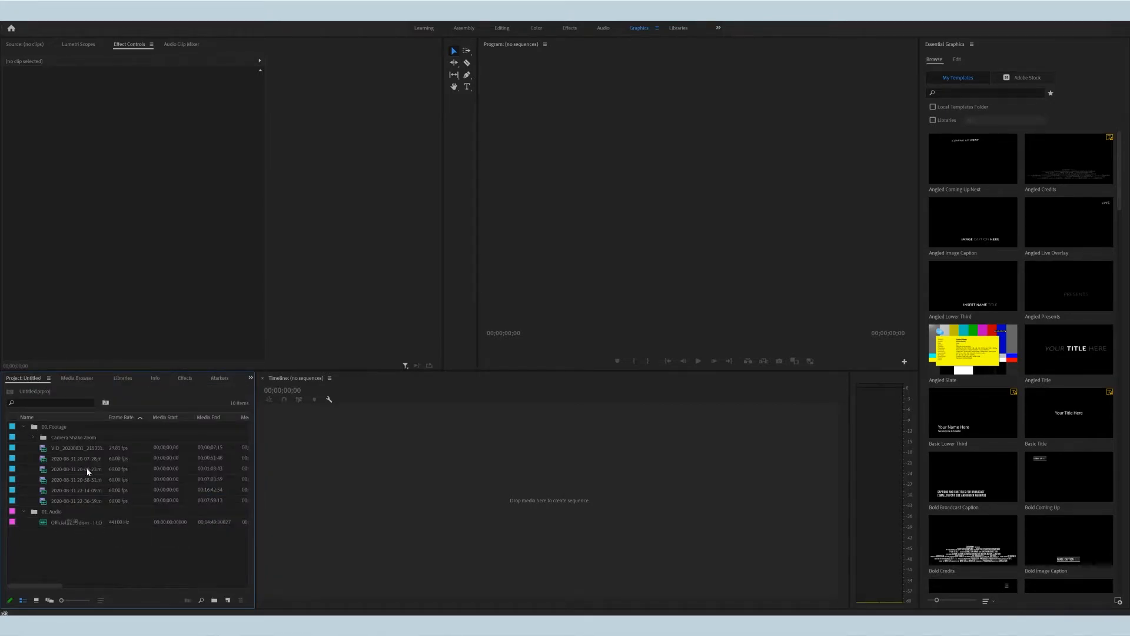
Step: Create a new sequence in the empty timeline from the VID clip in the 00. Footage bin
click(76, 447)
shift+click(89, 479)
click(88, 547)
drag(77, 449, 349, 470)
Step: Rename the new sequence as My Sequence
right_click(63, 449)
click(84, 167)
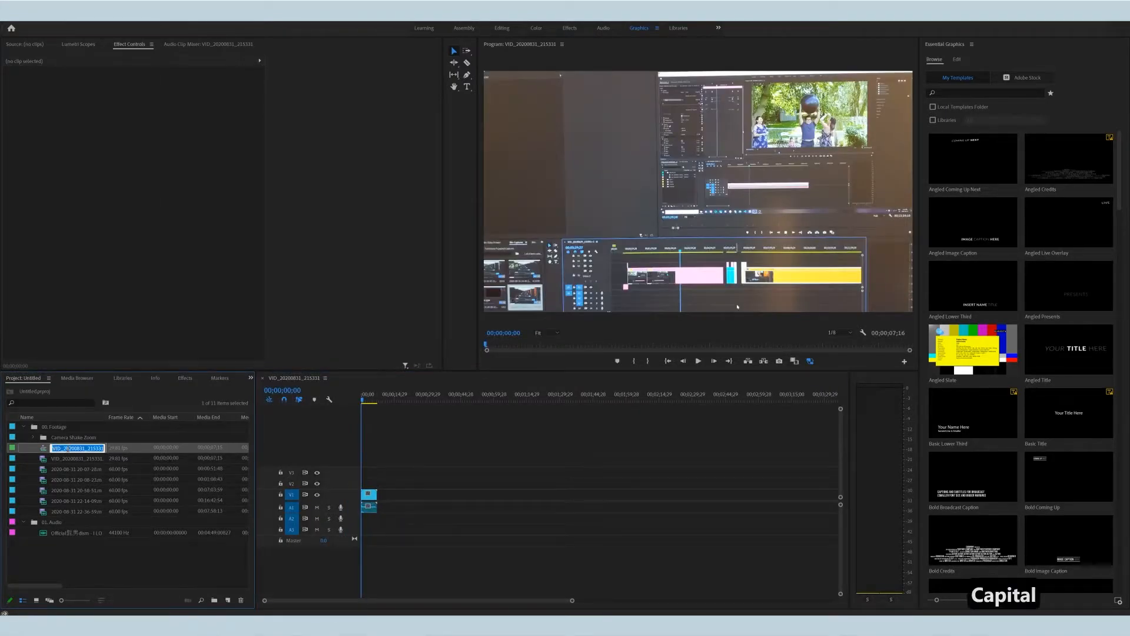
text(My Sequence)
key(BackSpace)
key(BackSpace)
key(BackSpace)
key(BackSpace)
key(BackSpace)
key(BackSpace)
key(BackSpace)
key(BackSpace)
text(Sequence)
key(Return)
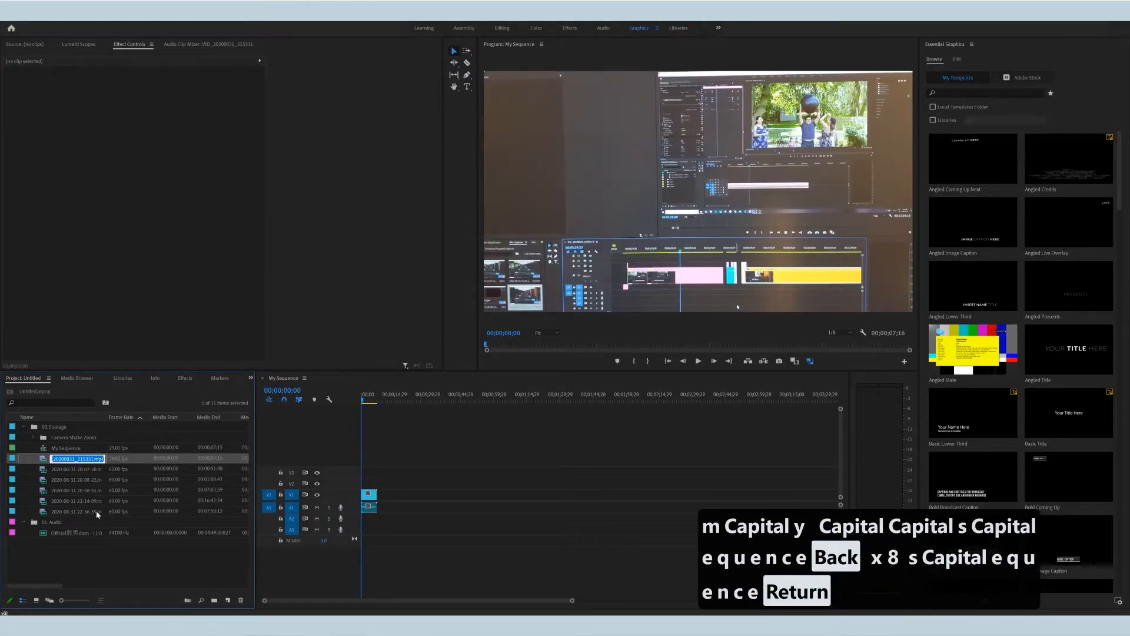
Step: Add the music file on track A2 at the sequence start and move My Sequence out of the 00. Footage bin
click(370, 402)
drag(371, 403, 363, 403)
drag(94, 523, 364, 518)
click(77, 491)
click(63, 459)
Step: Expand the Camera Shake Zoom bin and change the label color of its two clips
click(34, 438)
click(68, 447)
shift+click(69, 458)
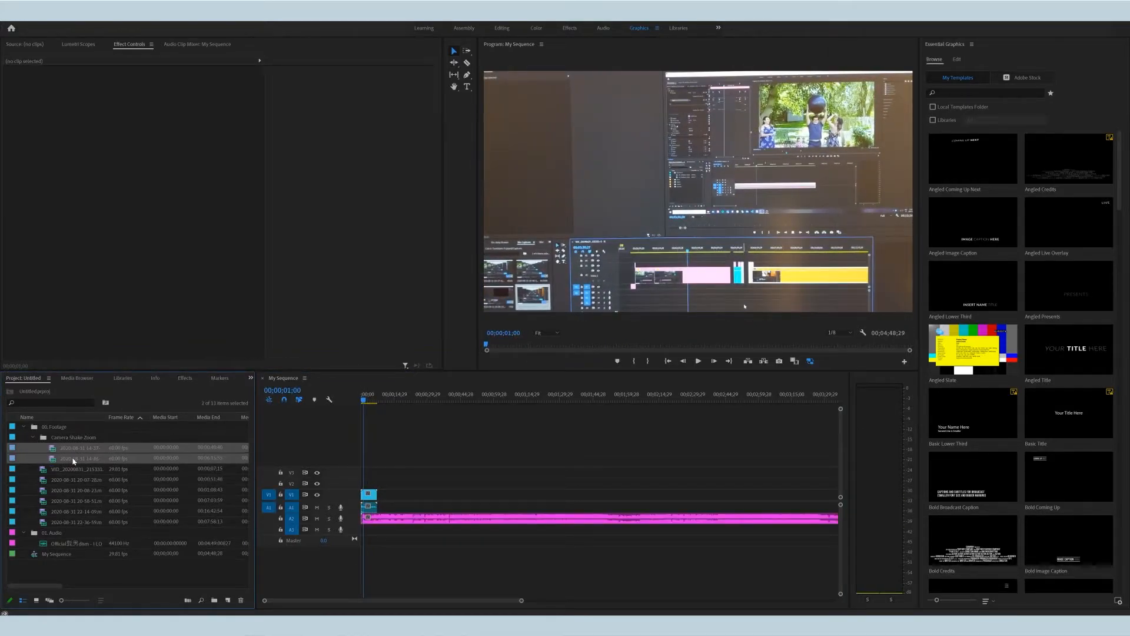
right_click(72, 462)
click(224, 493)
Step: Set the label color of the Camera Shake Zoom bin itself
right_click(20, 436)
right_click(71, 437)
mouse_move(118, 401)
click(227, 470)
Step: Place the first clip of the Camera Shake Zoom bin on track V1 right after the existing clip
drag(70, 449, 379, 494)
mouse_move(390, 403)
mouse_down()
mouse_move(400, 403)
mouse_move(384, 408)
mouse_up()
right_click(422, 495)
click(443, 391)
click(439, 467)
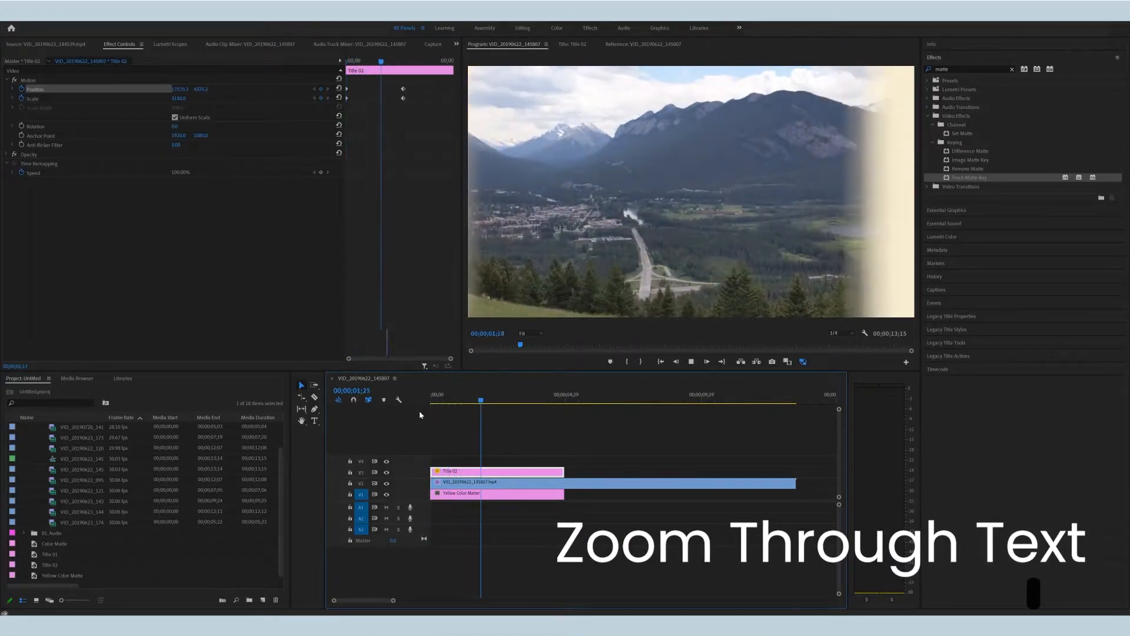
Step: Preview the playback of the zoom-through text effect
key(space)
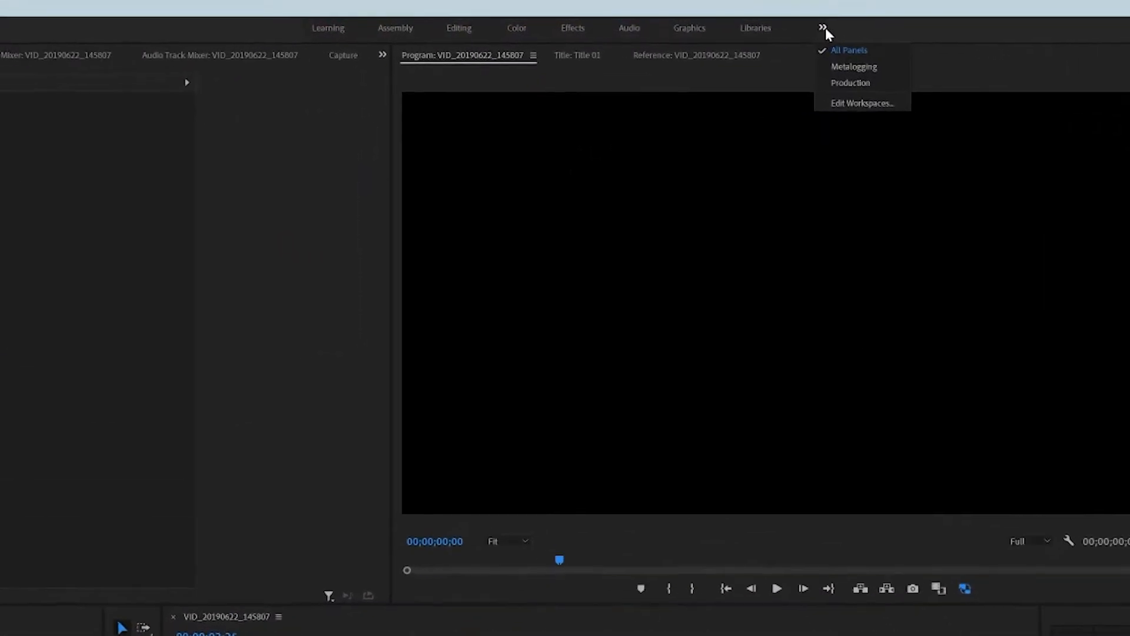
Step: Edit the workspaces so that All Panels comes first in the workspace bar
click(862, 103)
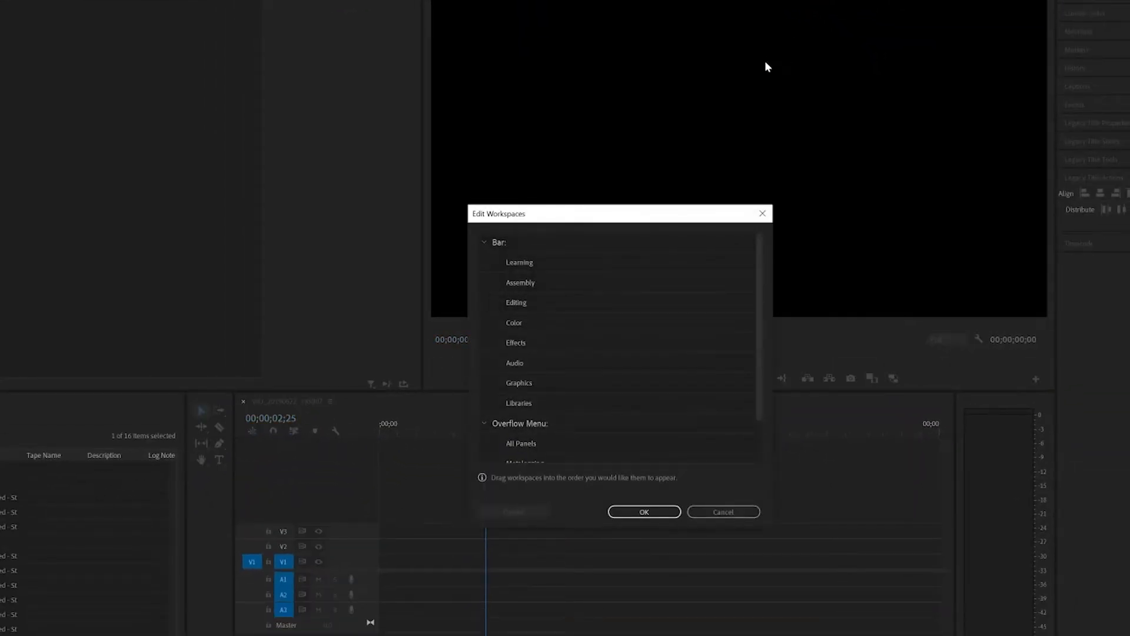
scroll(535, 406, down, 2)
drag(532, 390, 536, 249)
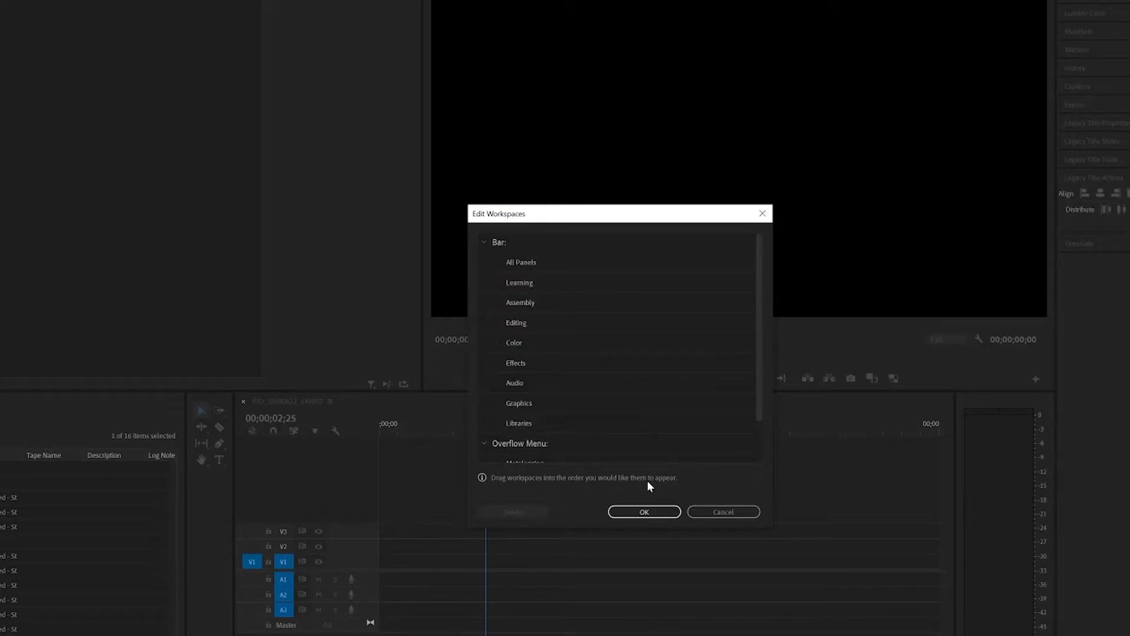
click(644, 512)
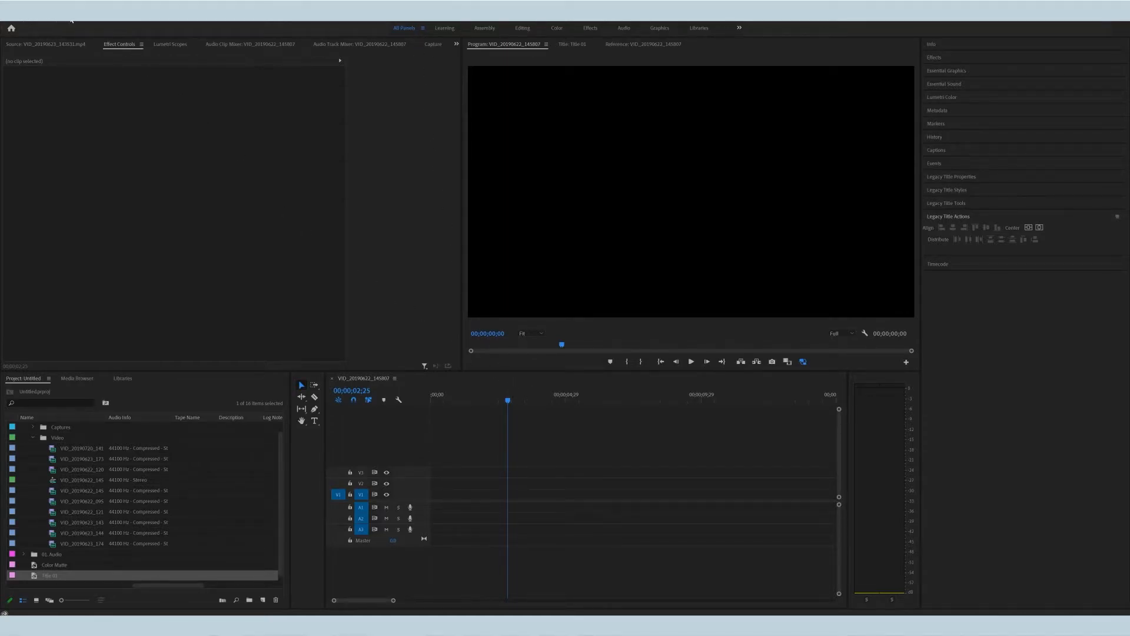
Step: Create a legacy title with the default video settings and name
click(8, 16)
mouse_move(11, 26)
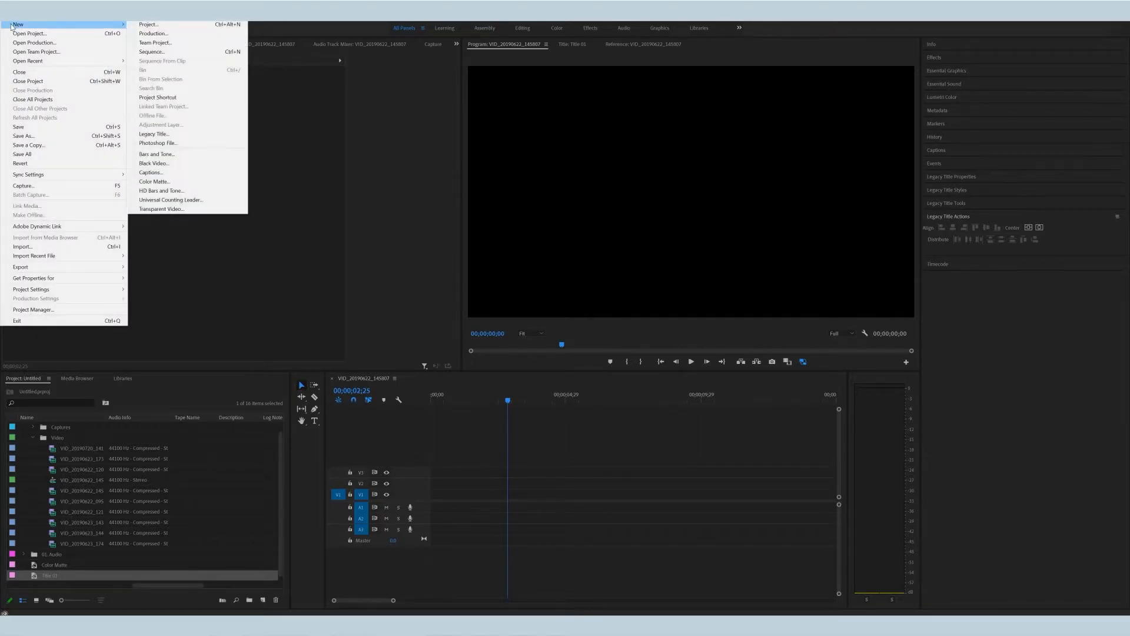
click(166, 136)
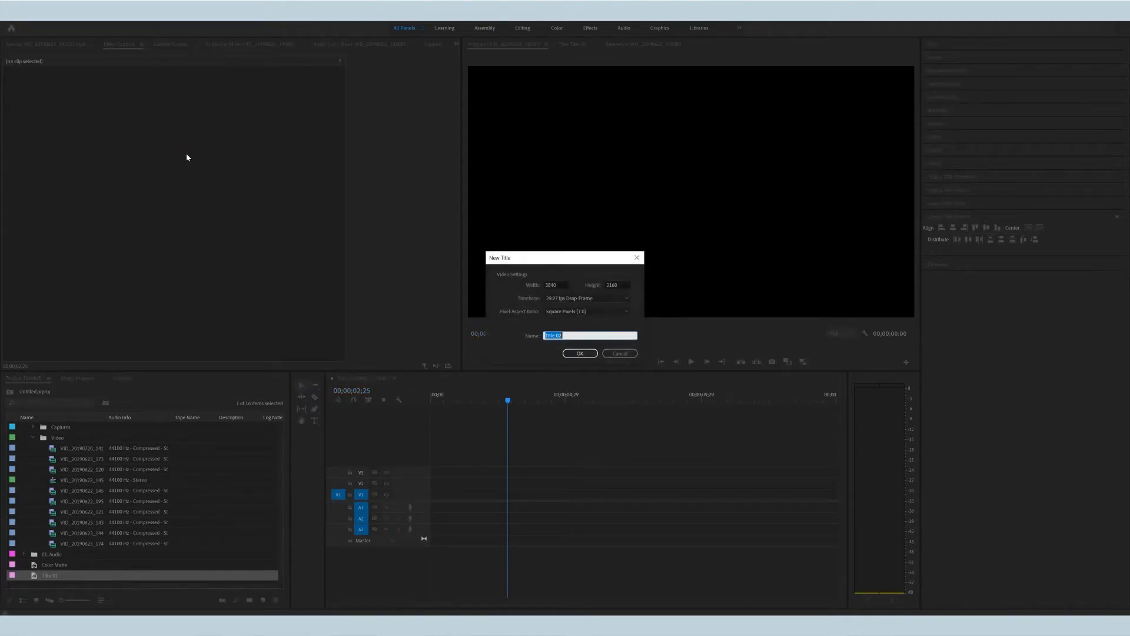
click(571, 355)
Step: Place VID_20190622_145807.mp4 on track V1 at the start of the sequence and delete its audio
click(445, 402)
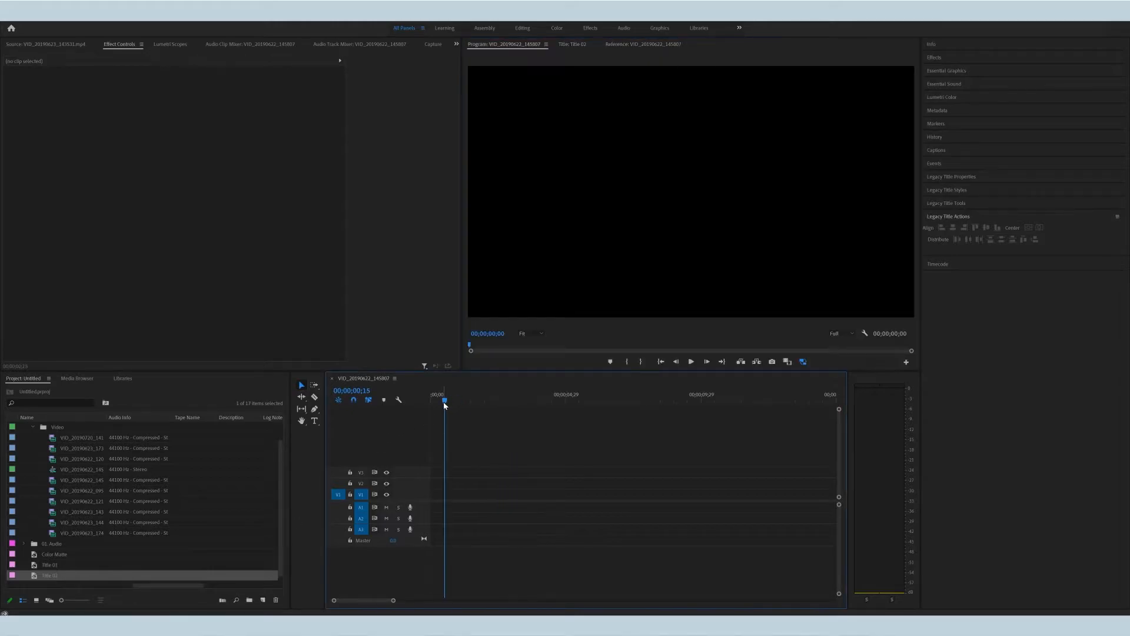
double_click(73, 480)
drag(73, 480, 429, 495)
alt+click(459, 505)
key(Delete)
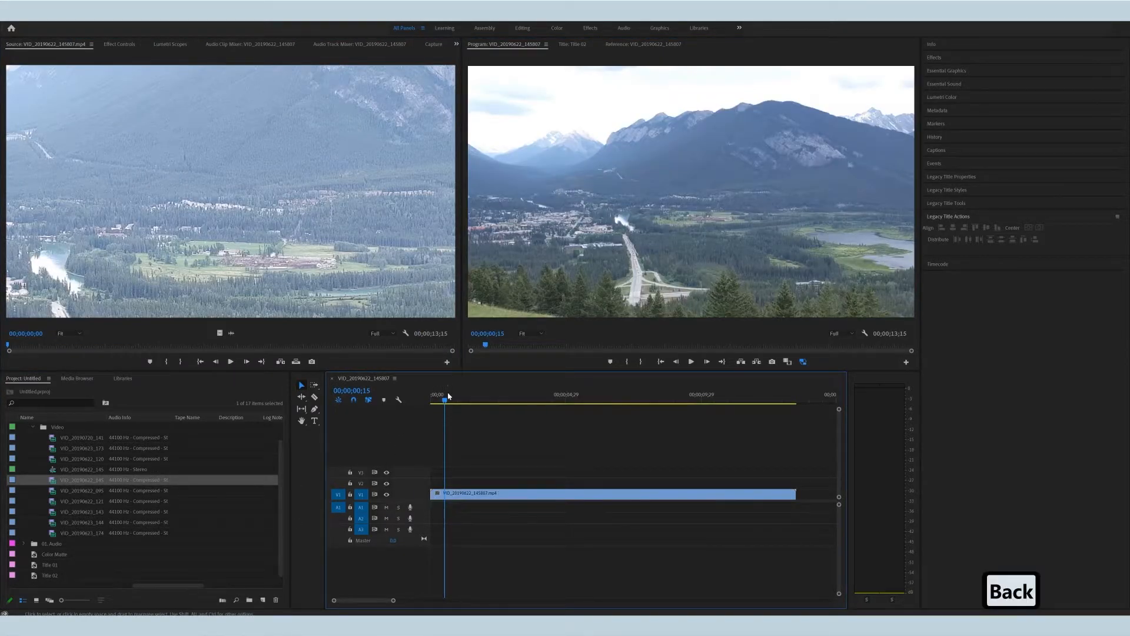
Step: Place the Title 02 clip on track V2 above the start of the video and open it for editing
drag(50, 577, 425, 486)
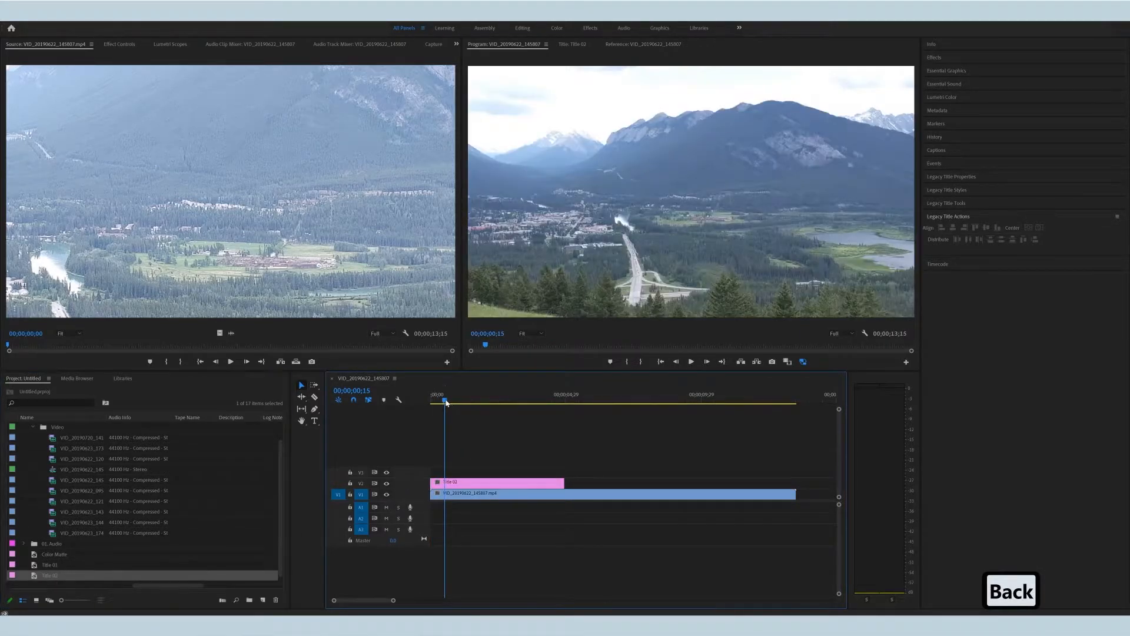
double_click(471, 480)
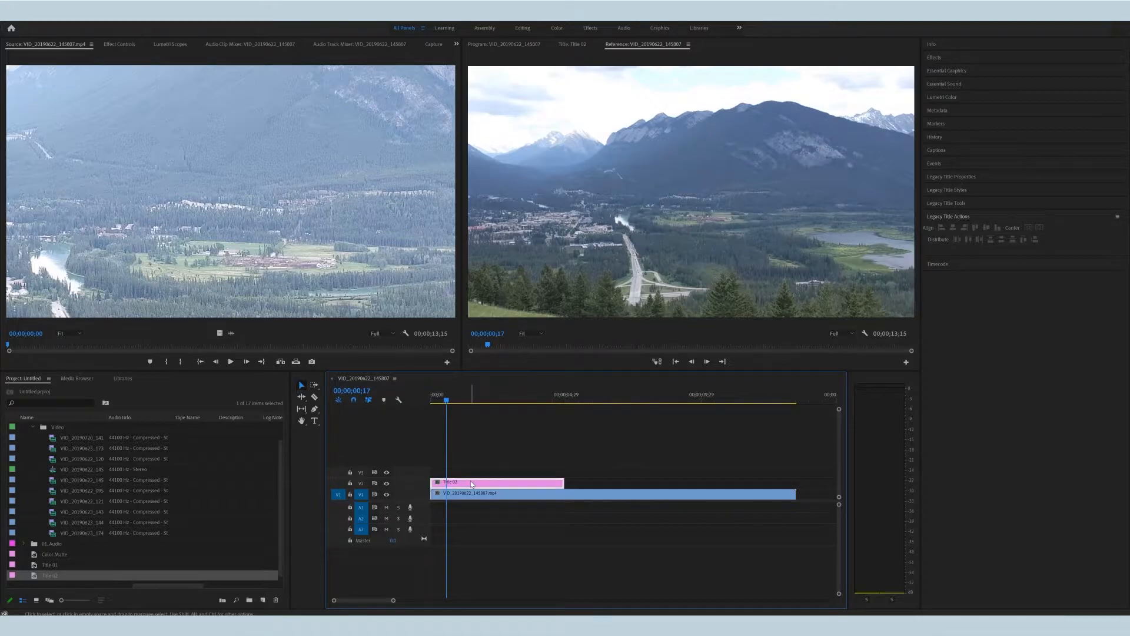
Step: Add the text "Hello World" to the title, with each word on its own line
key(t)
click(648, 244)
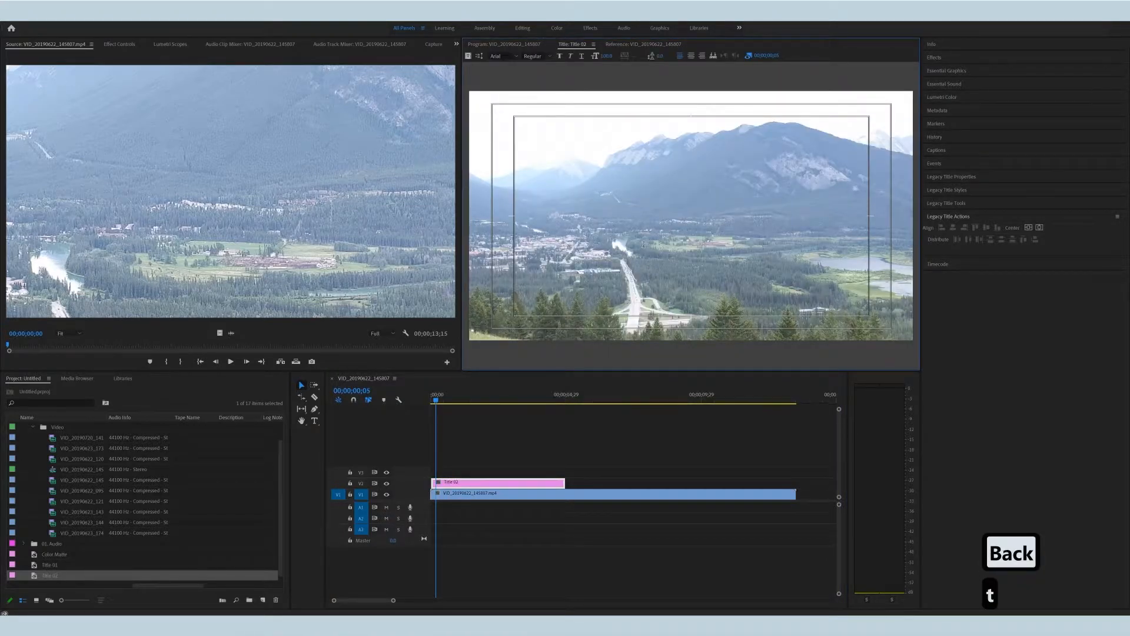
text(Hello O)
key(BackSpace)
text(w)
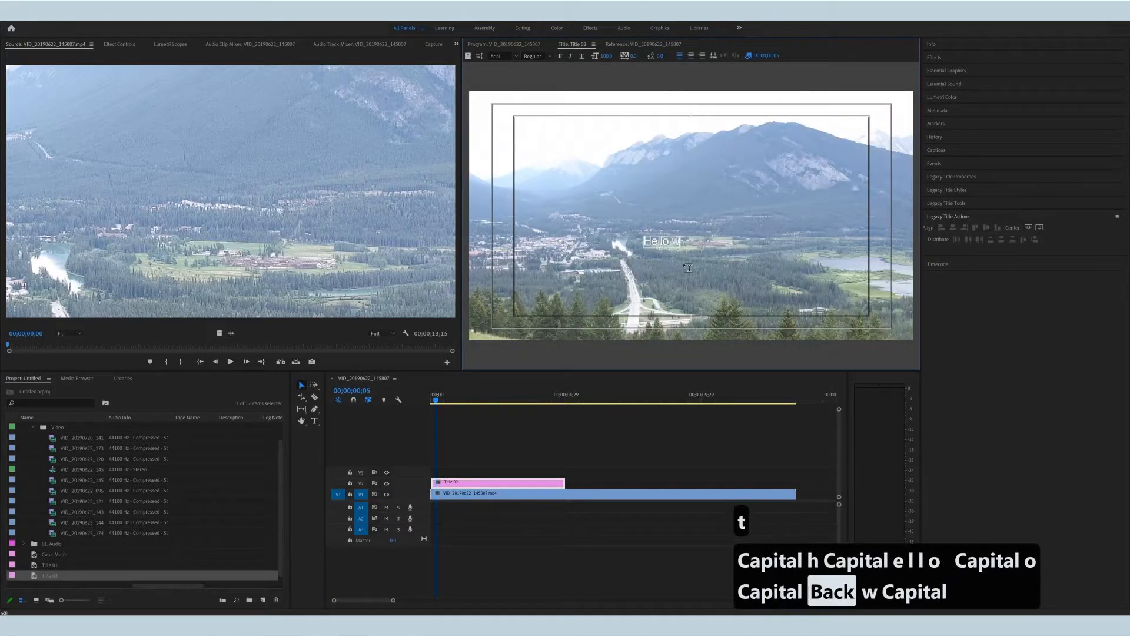
key(BackSpace)
text(w)
key(BackSpace)
key(BackSpace)
key(Return)
text(World)
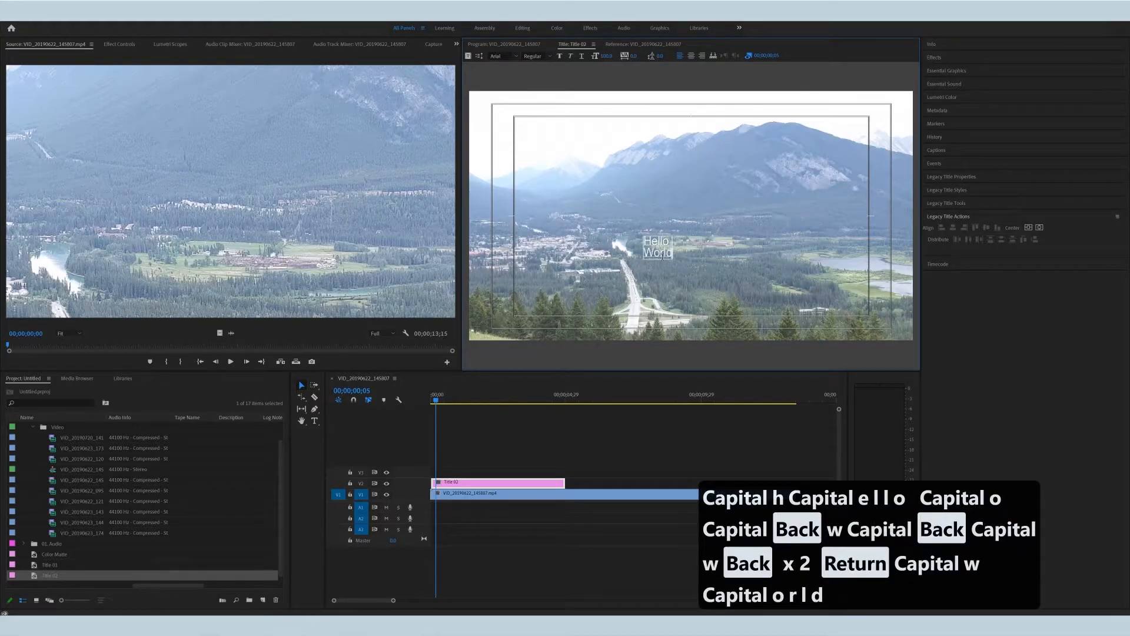
key(Escape)
Step: Set the title text's font size to 800 and its font to Montserrat Bold
click(959, 177)
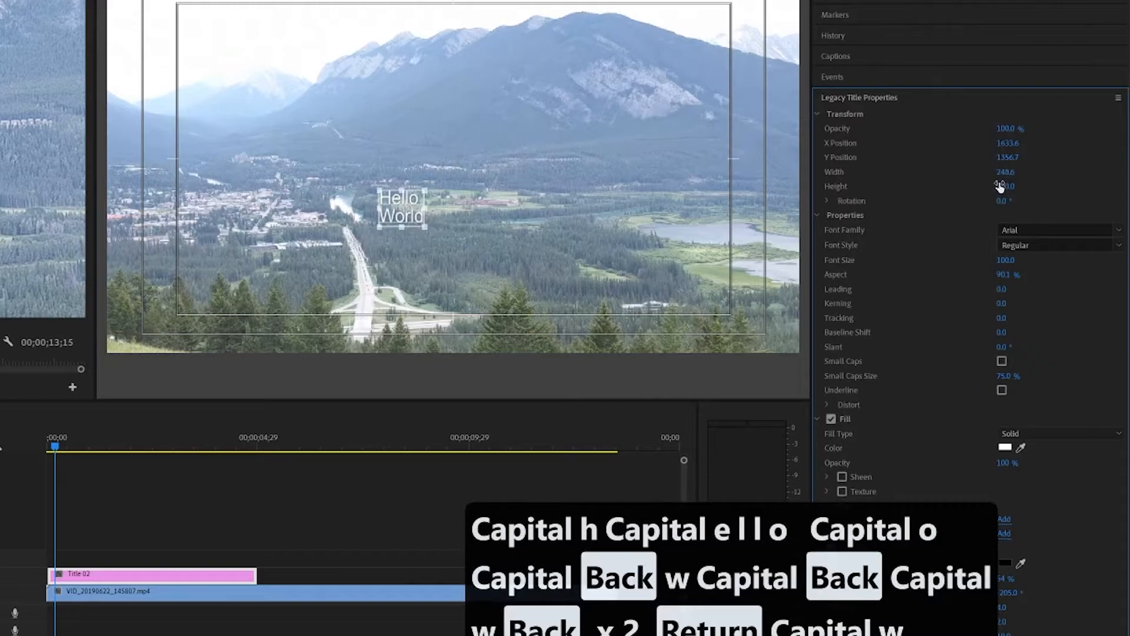
drag(1004, 259, 1036, 261)
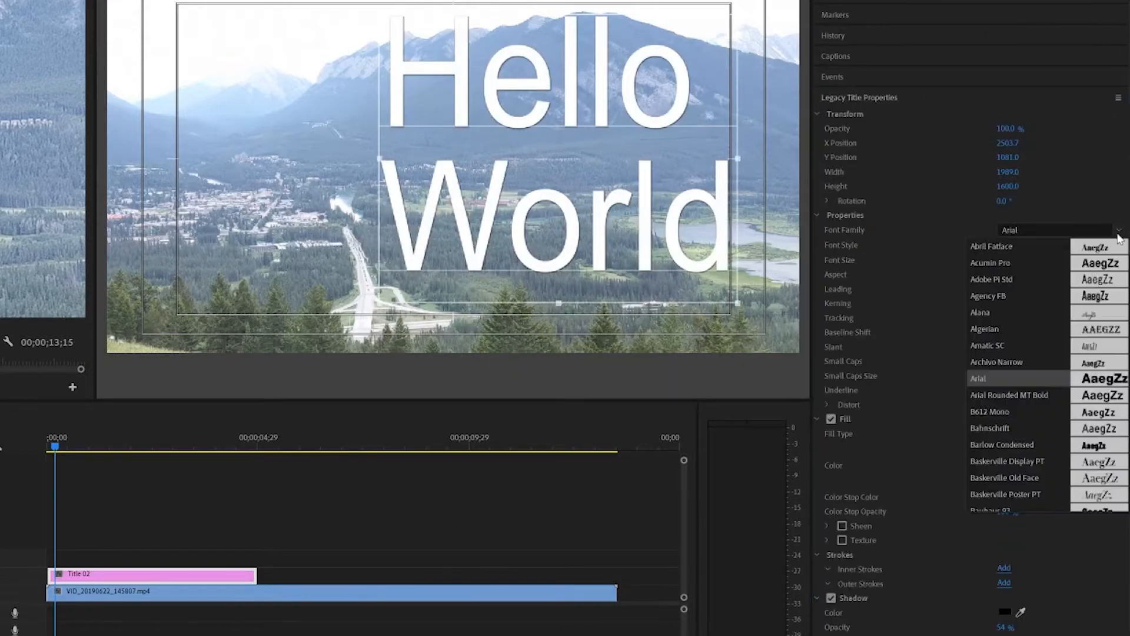
scroll(1053, 345, down, 3)
click(1053, 346)
click(1054, 230)
click(1015, 387)
click(1050, 245)
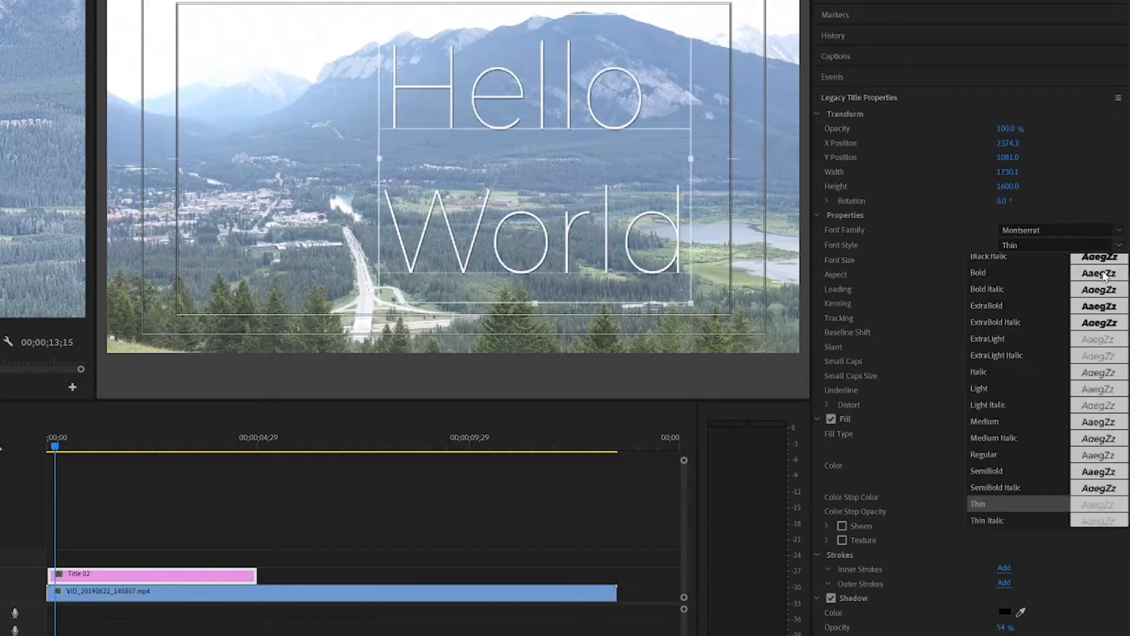
click(1038, 272)
Step: Move the title text to X position 1339.2 and tighten it with leading -201 and kerning -32
drag(1018, 143, 1013, 143)
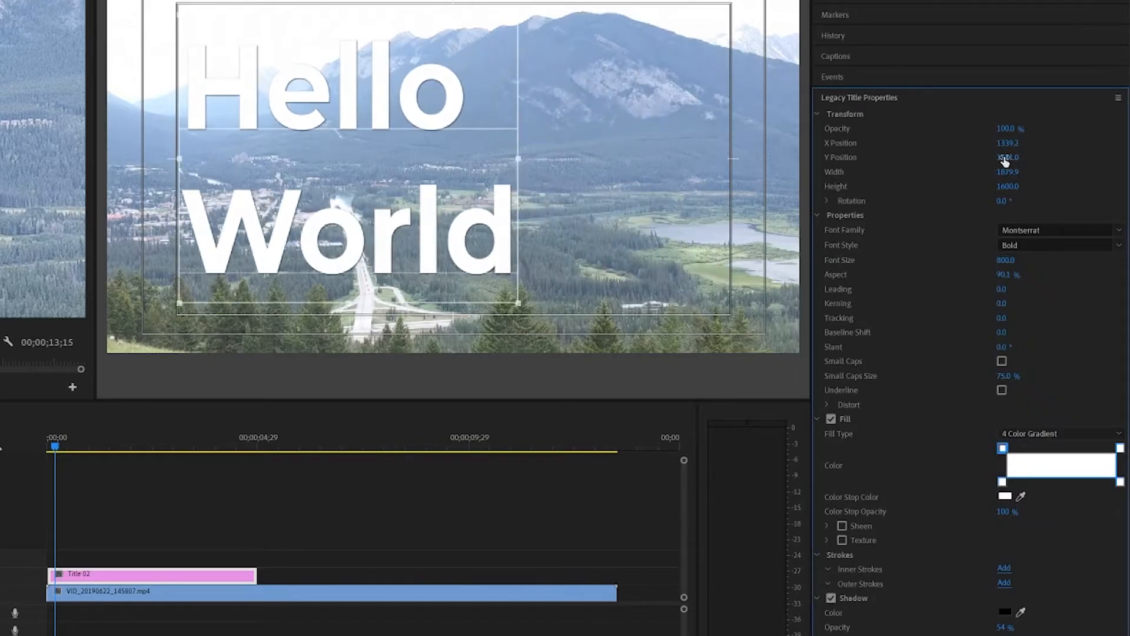
drag(1021, 289, 1006, 309)
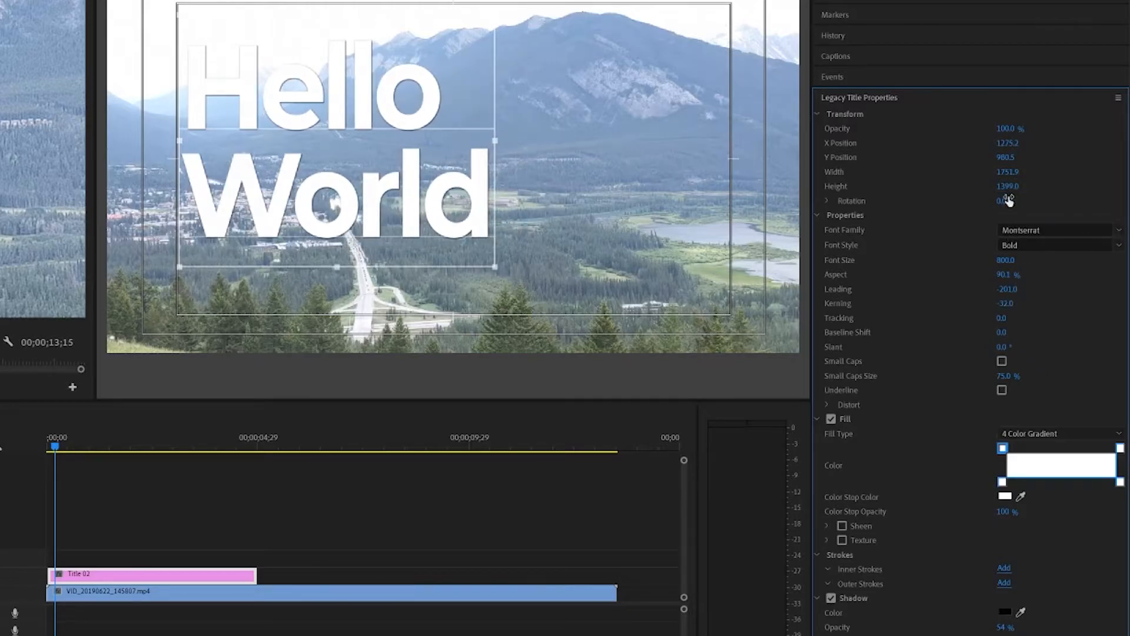
Step: Center the title text vertically in the frame with the Legacy Title Actions
scroll(975, 387, down, 5)
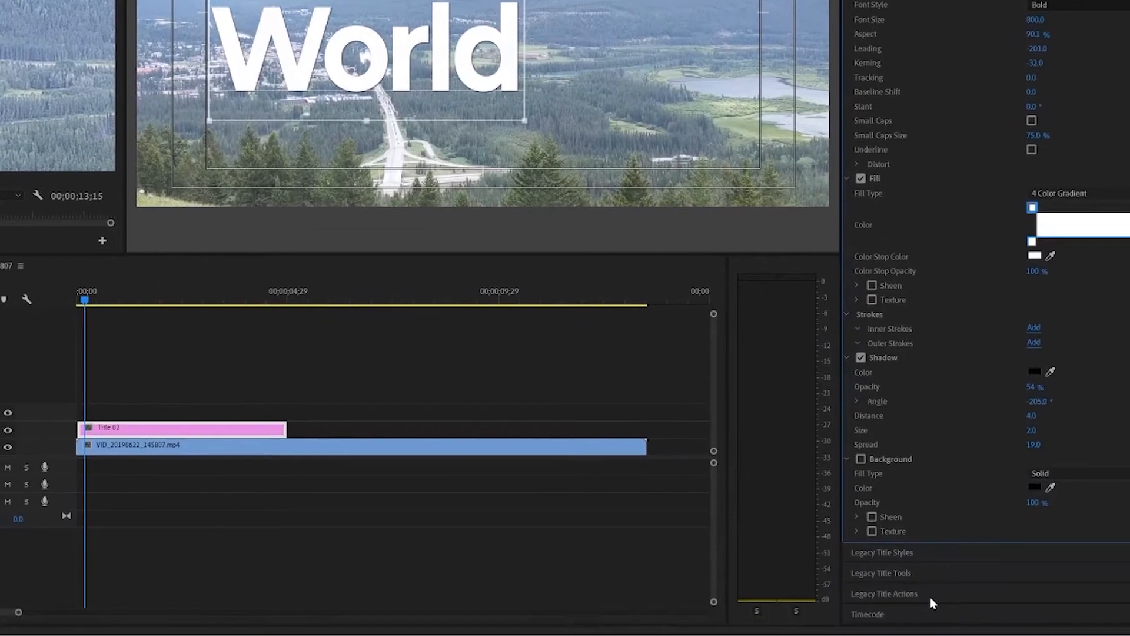
click(930, 597)
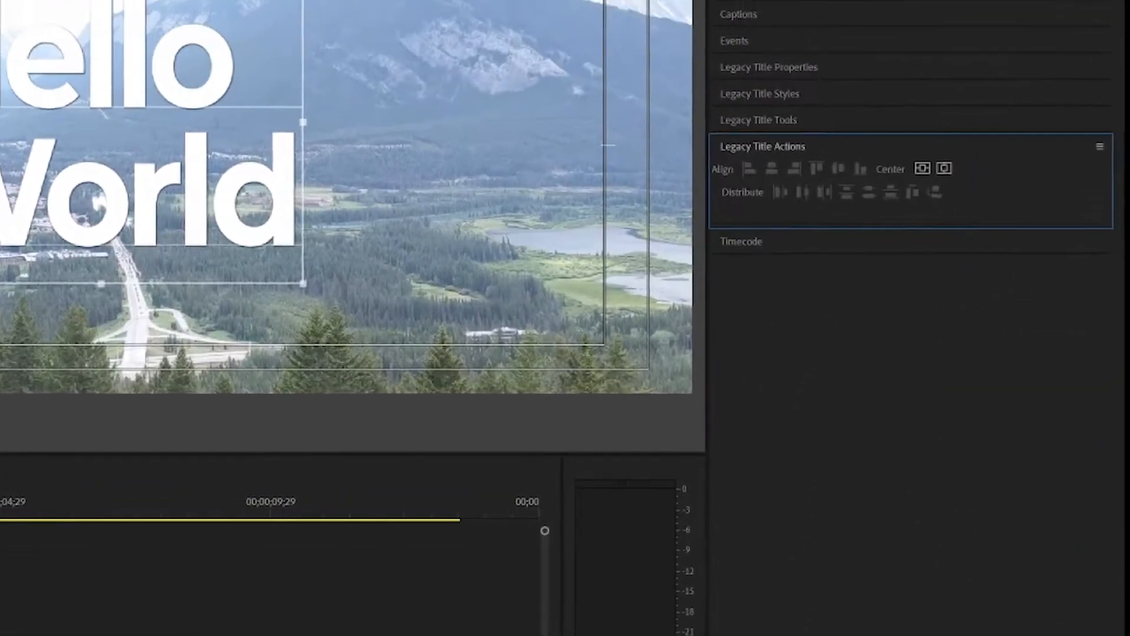
click(887, 303)
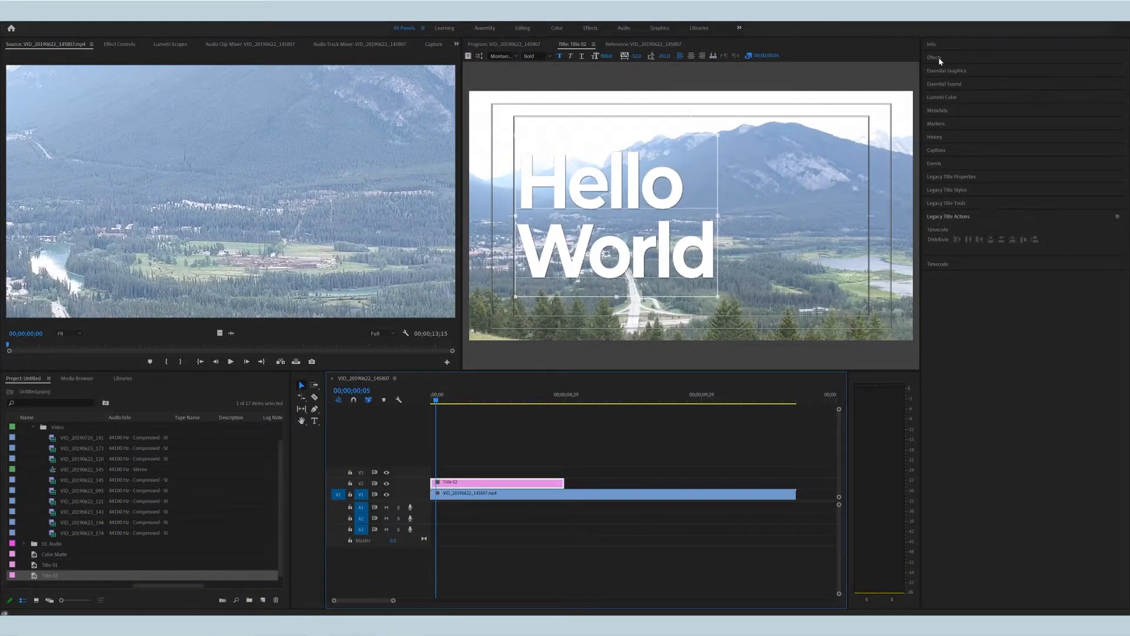
Step: Find the Track Matte Key effect by searching for "matte" and apply it to the video clip on V1
click(942, 58)
double_click(948, 69)
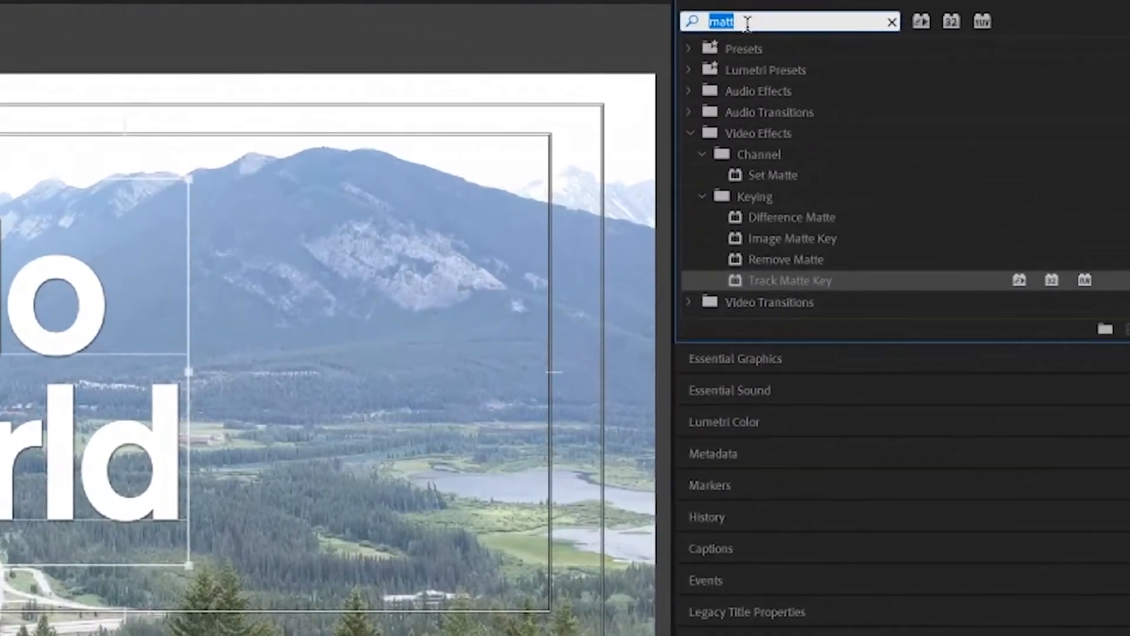
text(matt)
drag(804, 281, 441, 498)
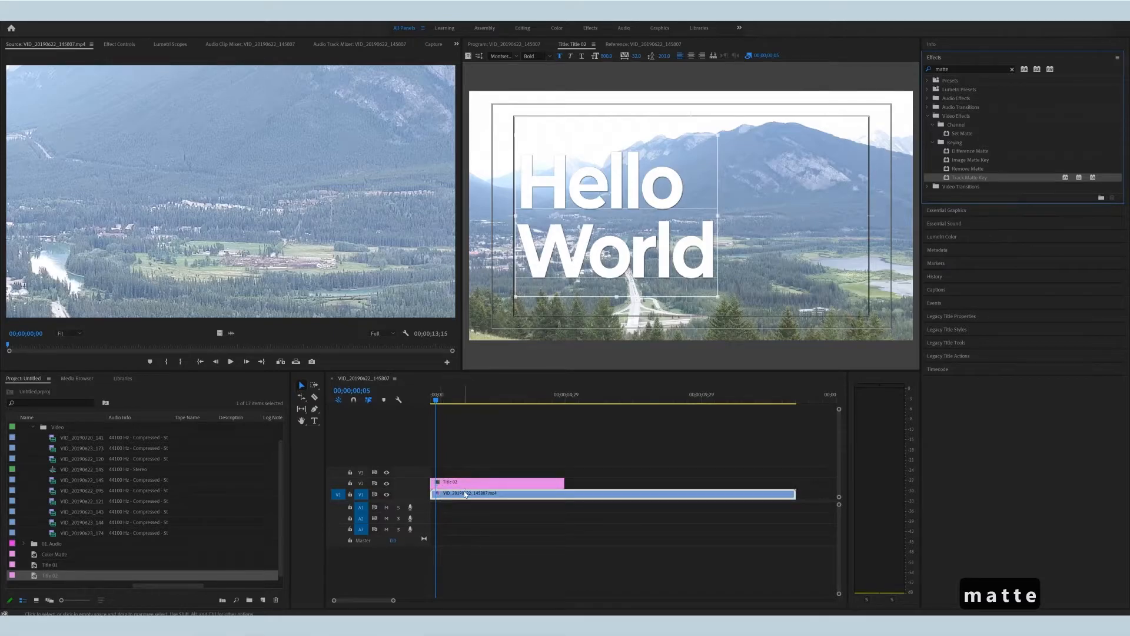
Step: Set the Track Matte Key's matte to Video 2 on the video clip and check the text-filled footage
click(465, 494)
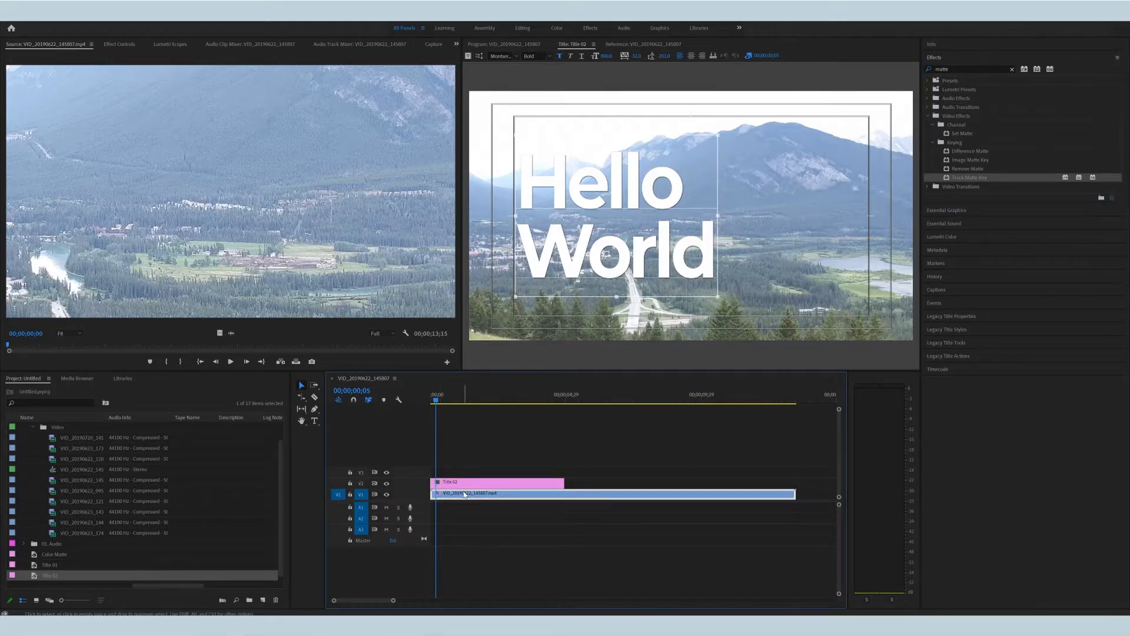
click(109, 45)
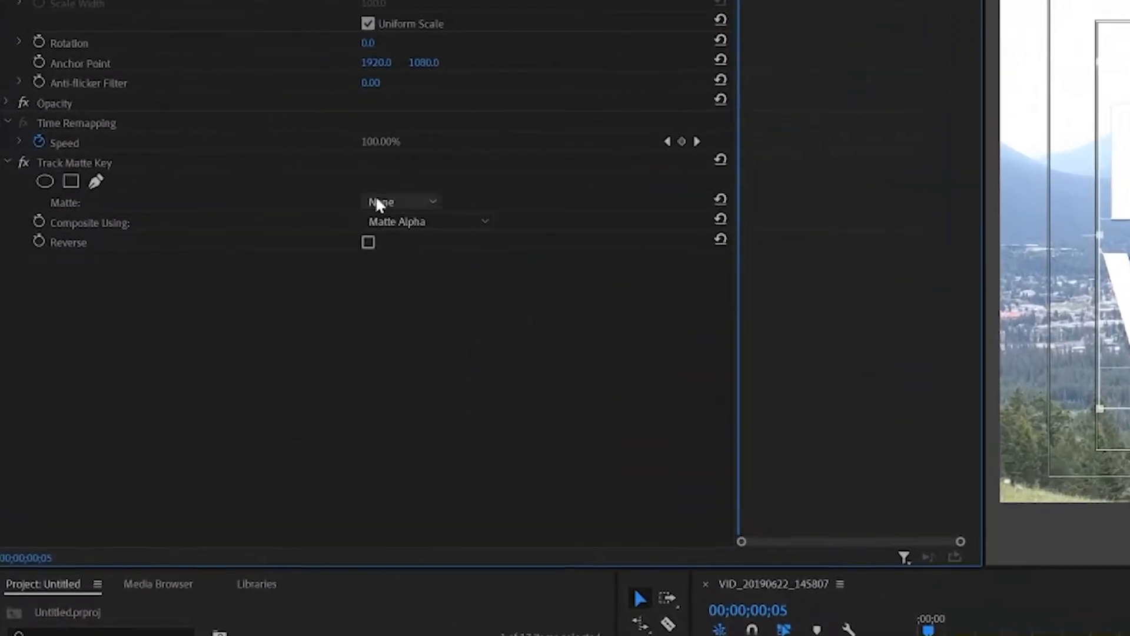
click(187, 200)
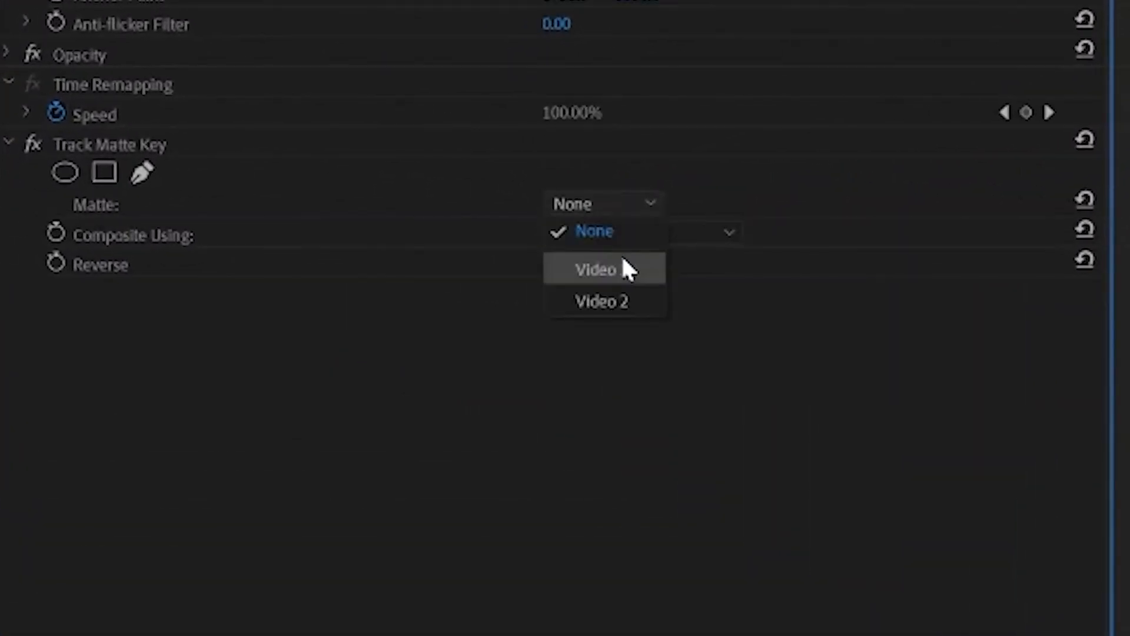
click(622, 300)
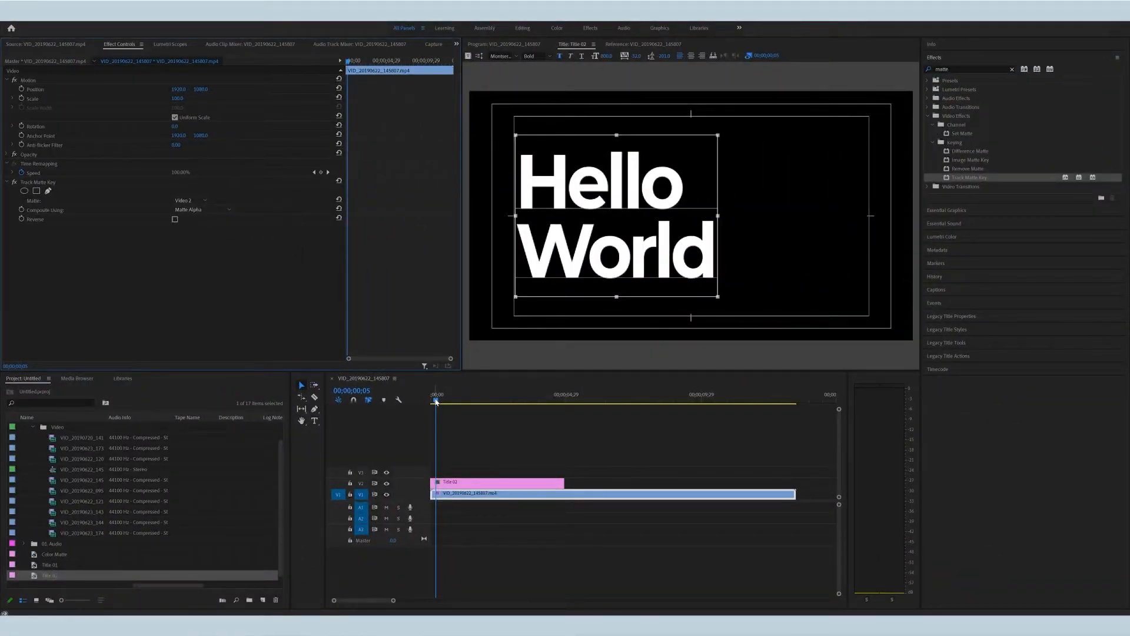
drag(436, 403, 465, 412)
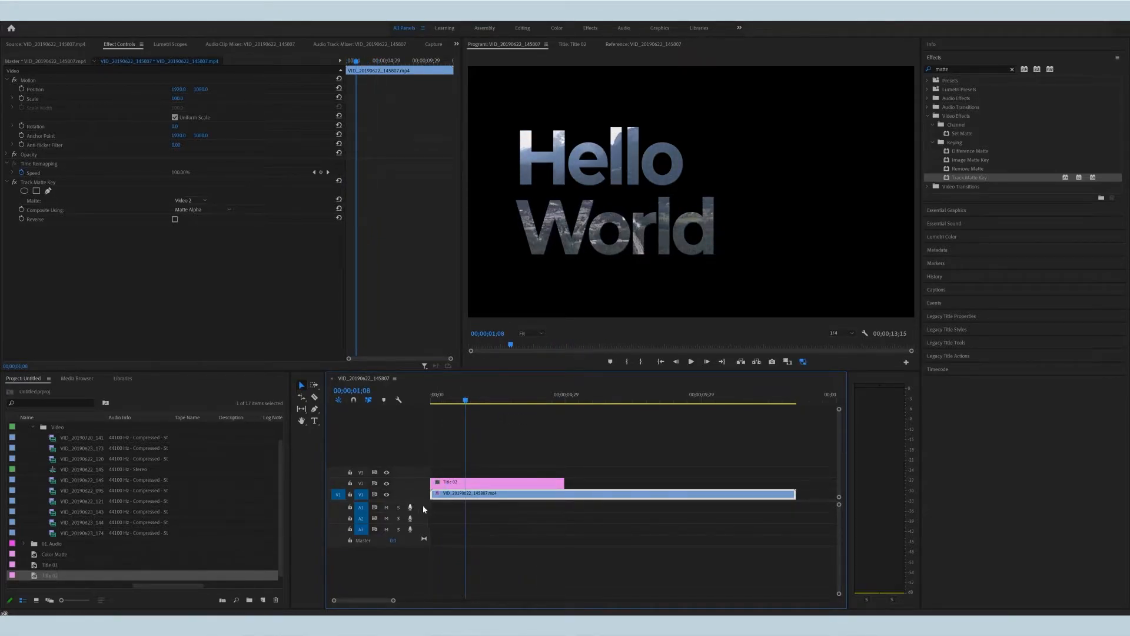
Step: Add a video track beneath the title and move the video clip up to V2, leaving V1 empty
right_click(399, 500)
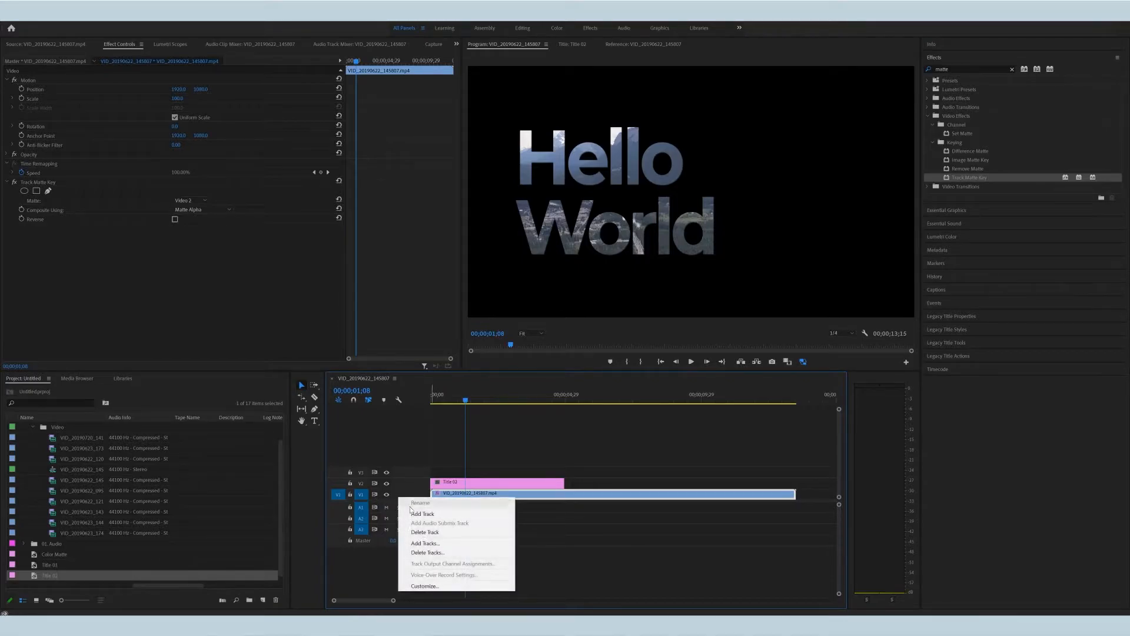
click(418, 517)
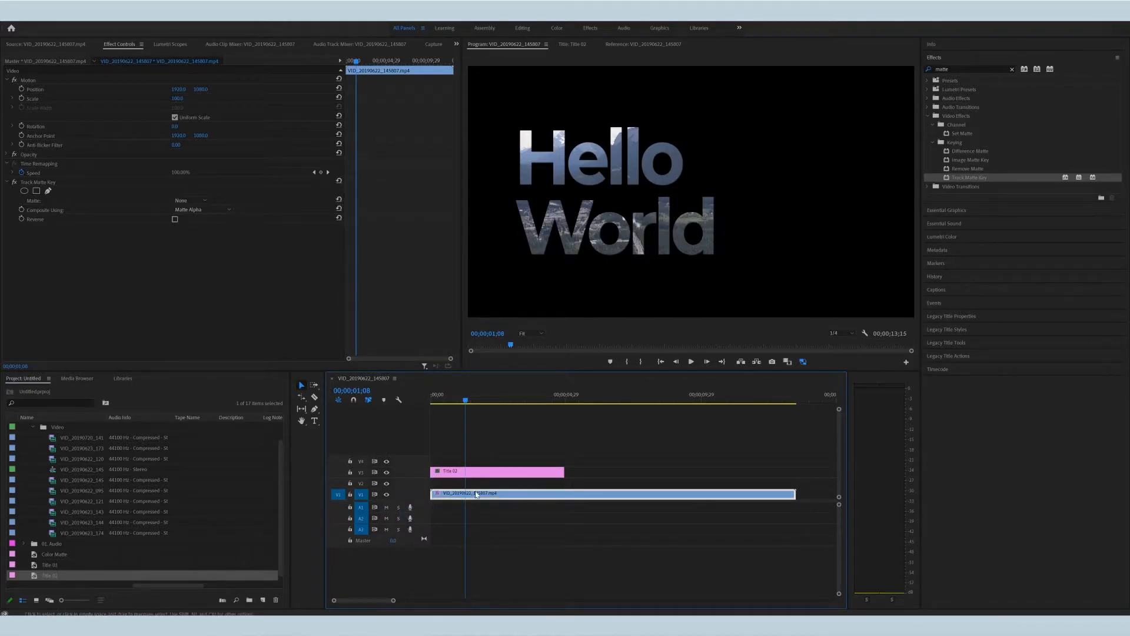
drag(502, 492, 502, 481)
click(466, 402)
drag(473, 405, 448, 402)
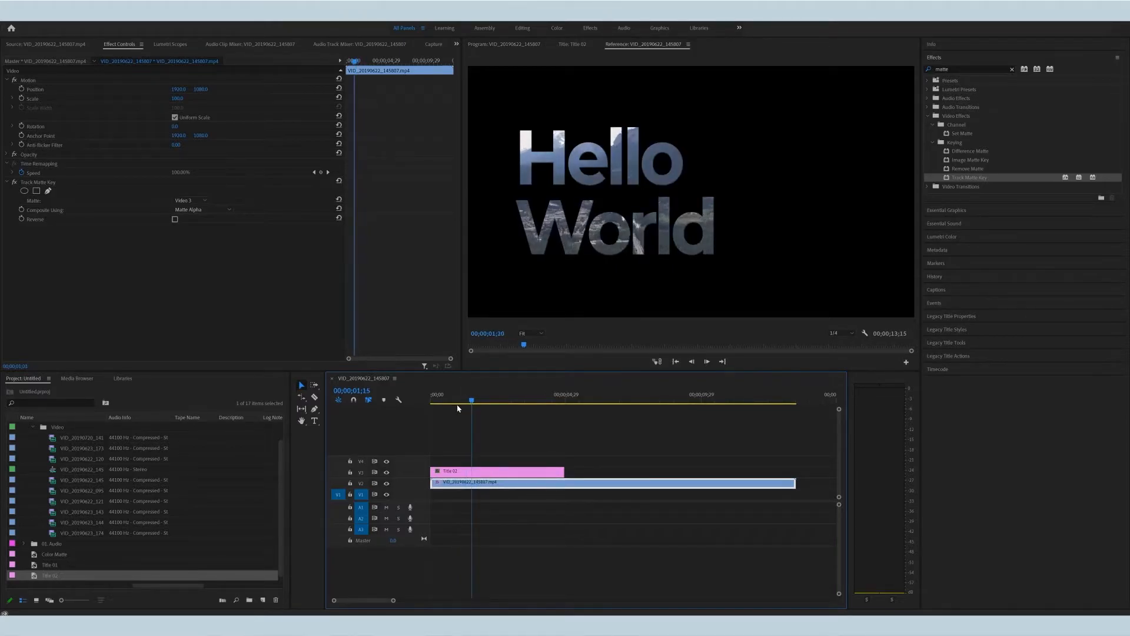
Step: Try a cliff landscape clip as the background on V1 beneath the text-filled footage, and delete it from the timeline
double_click(95, 510)
double_click(85, 522)
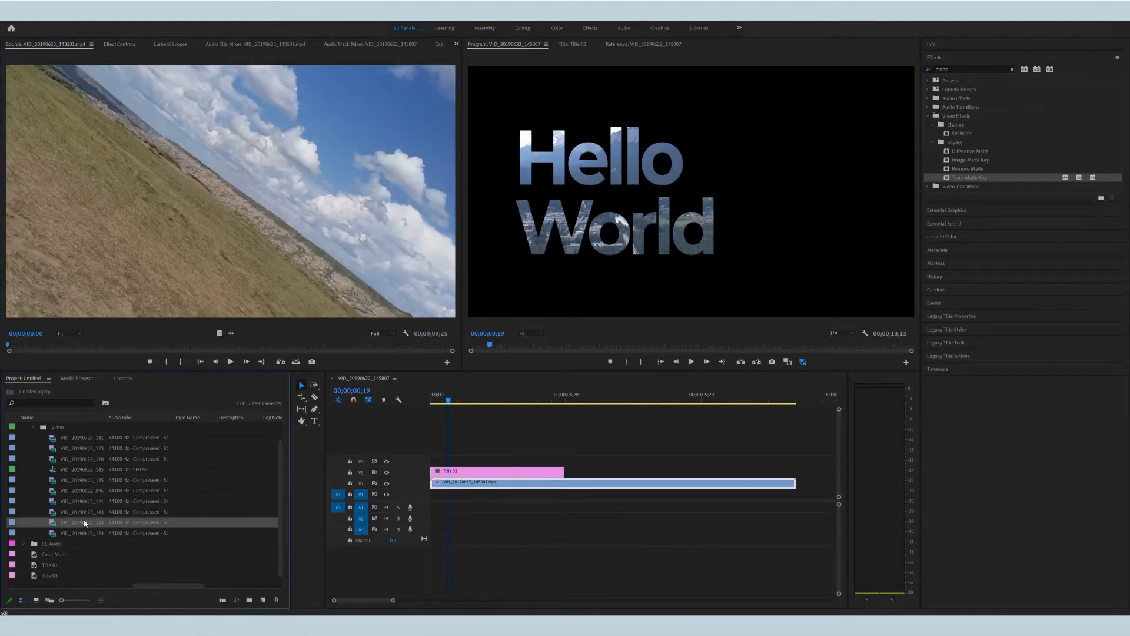
drag(414, 504, 433, 499)
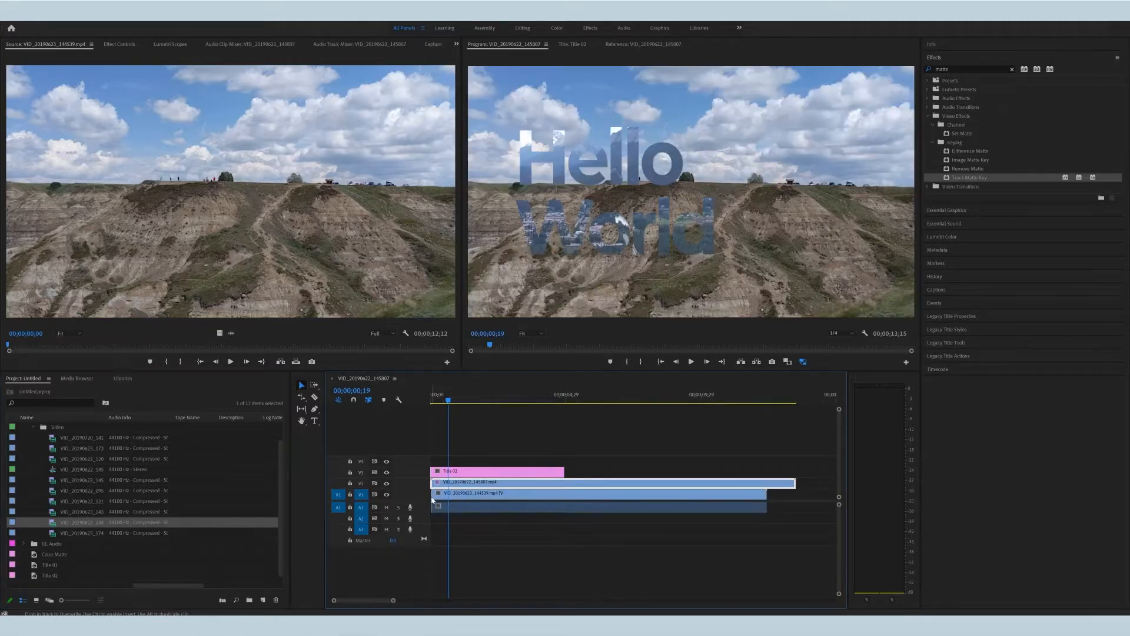
mouse_move(449, 403)
mouse_down()
mouse_move(492, 406)
mouse_move(450, 404)
mouse_up()
click(450, 493)
key(BackSpace)
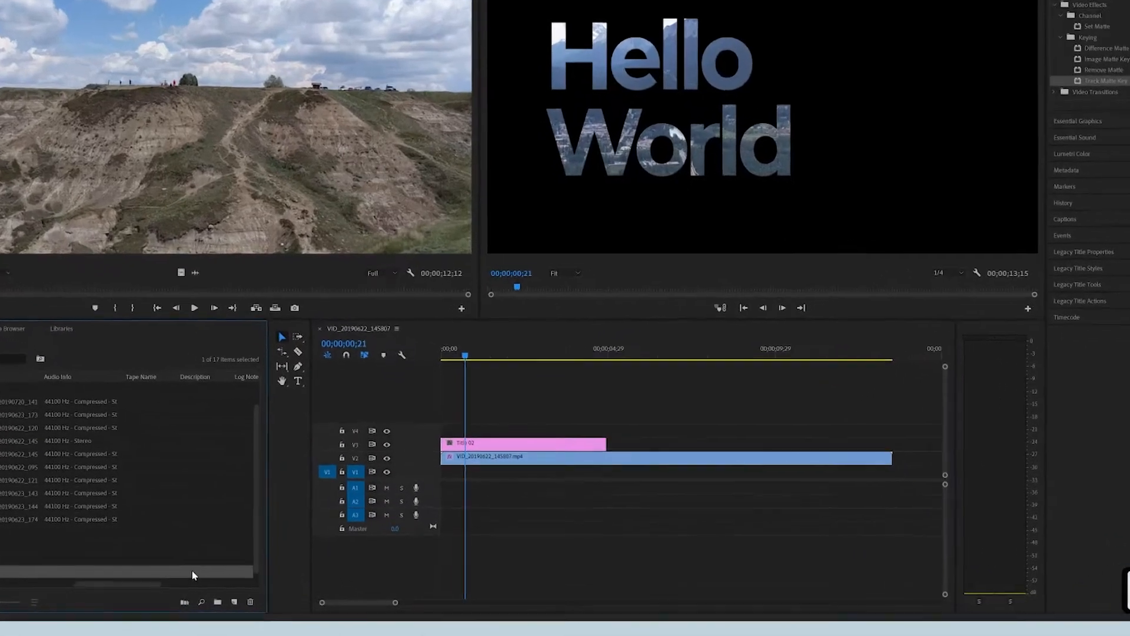
Step: Create a 3840 × 2160 color matte with square pixels in a pale yellow
right_click(239, 574)
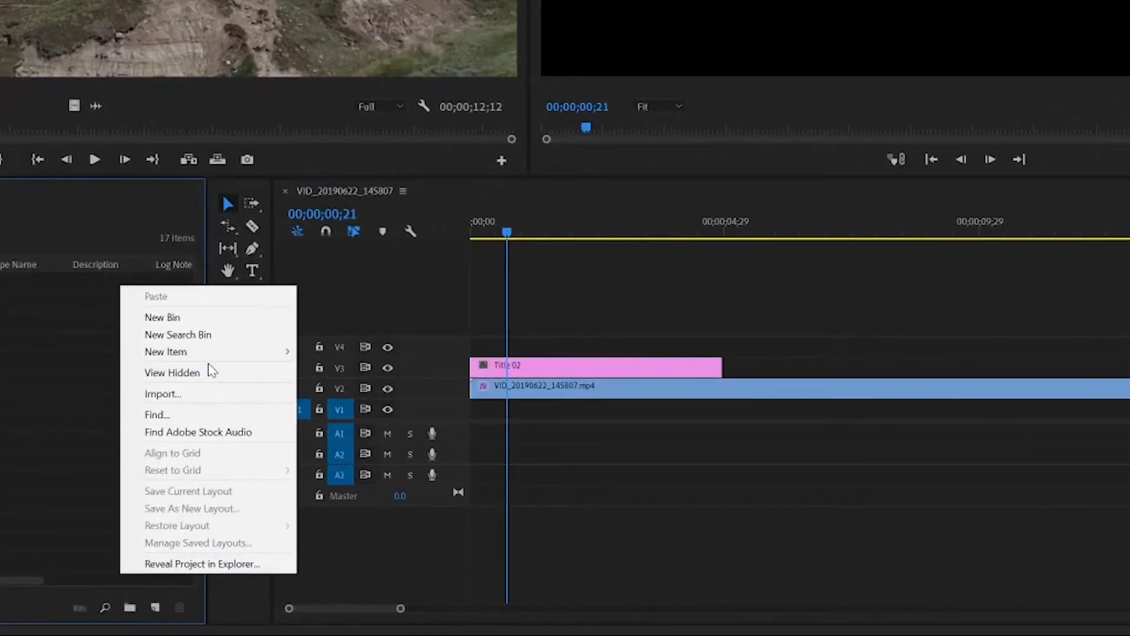
mouse_move(277, 464)
click(346, 471)
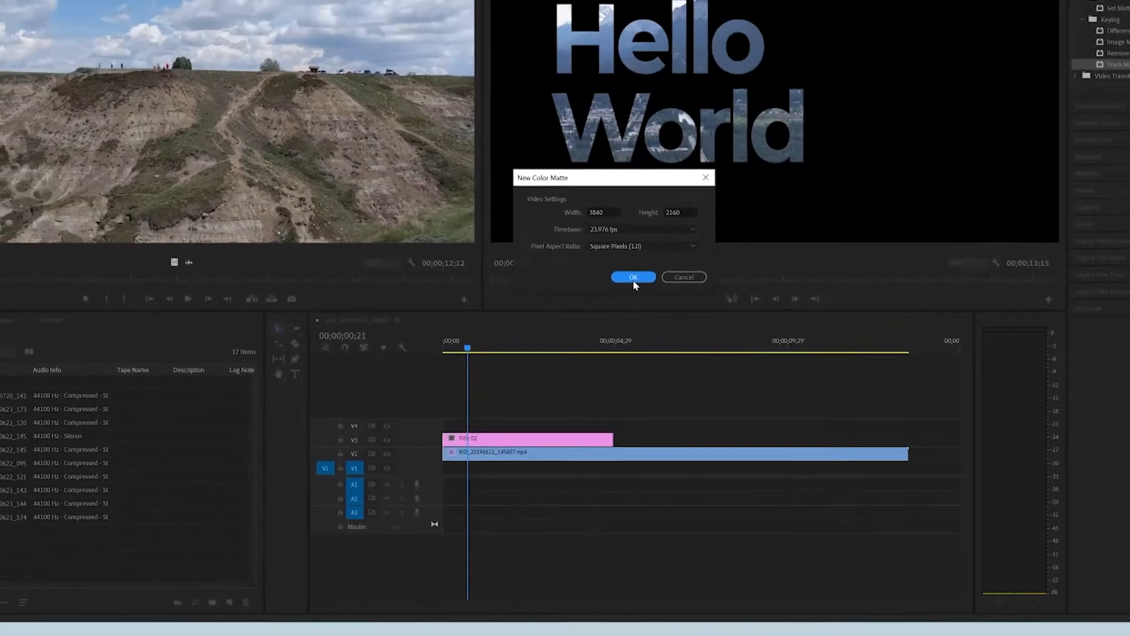
key(Return)
mouse_move(497, 302)
mouse_down()
mouse_move(462, 309)
mouse_move(473, 370)
mouse_up()
click(581, 270)
click(476, 366)
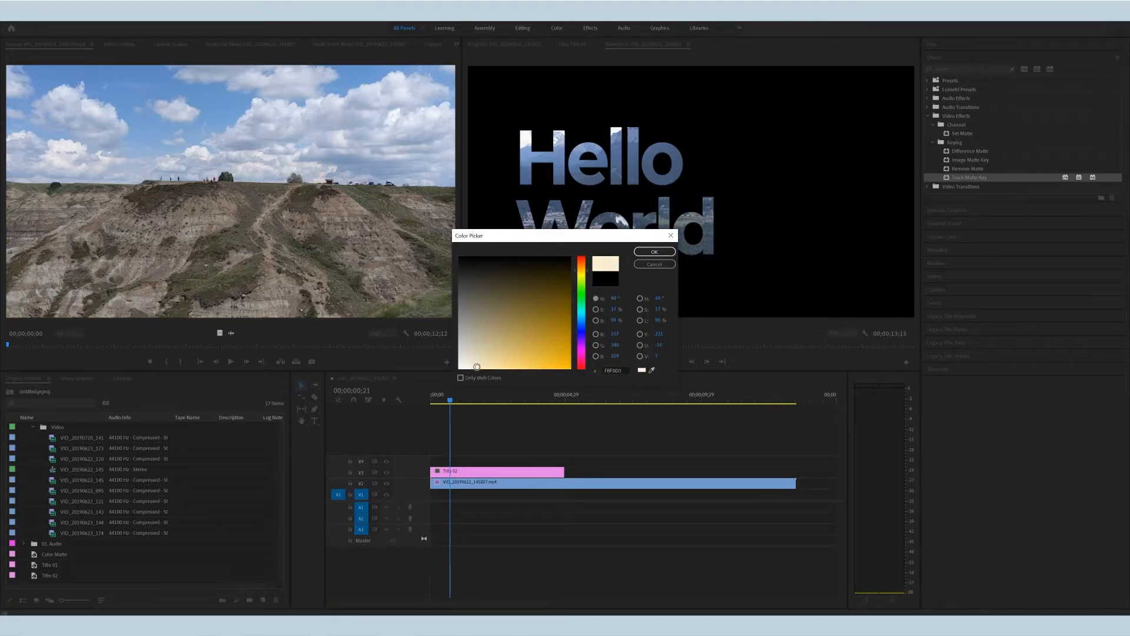
click(655, 253)
Step: Name the new matte "Yellow Color Matter" and place it at the start of V1 beneath the footage
text(Yello)
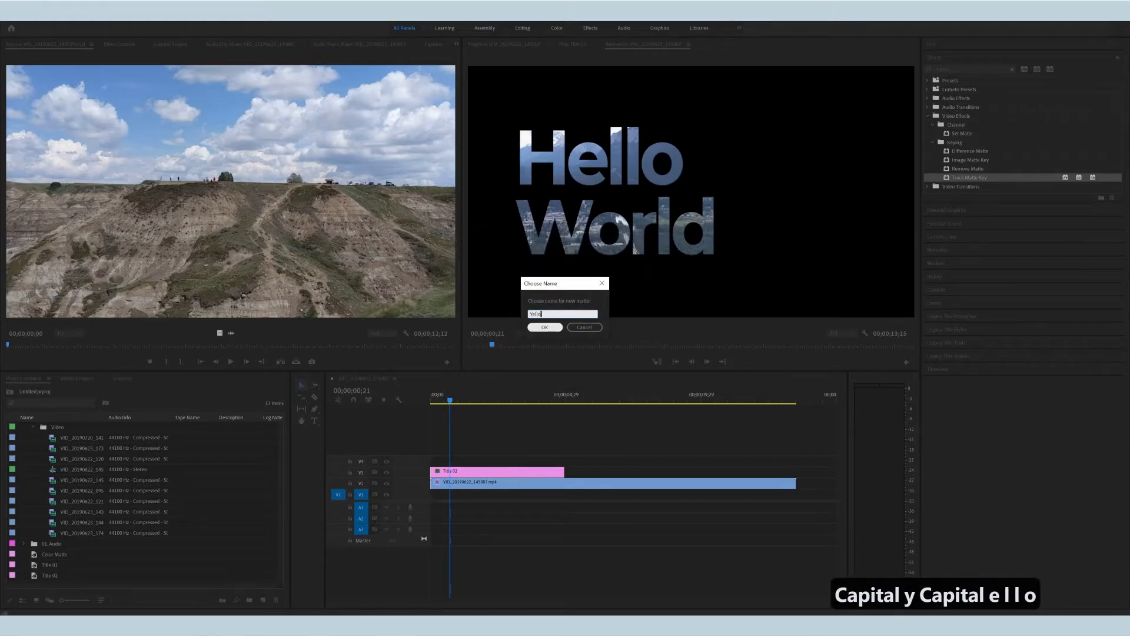
text(w Color Matter)
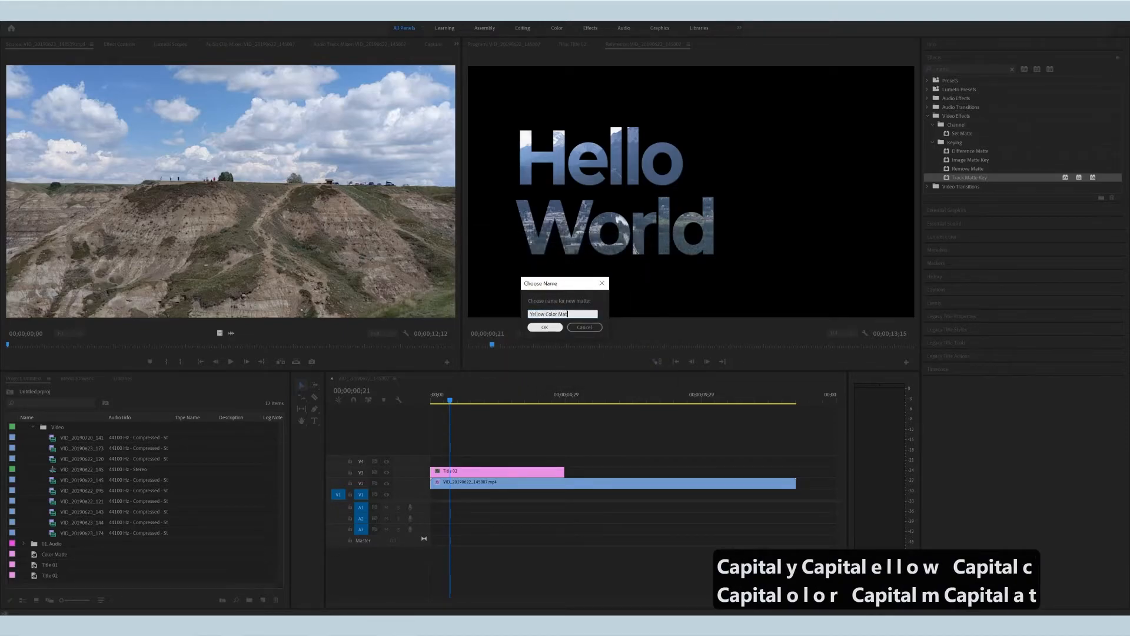
key(Return)
drag(62, 580, 434, 499)
click(77, 578)
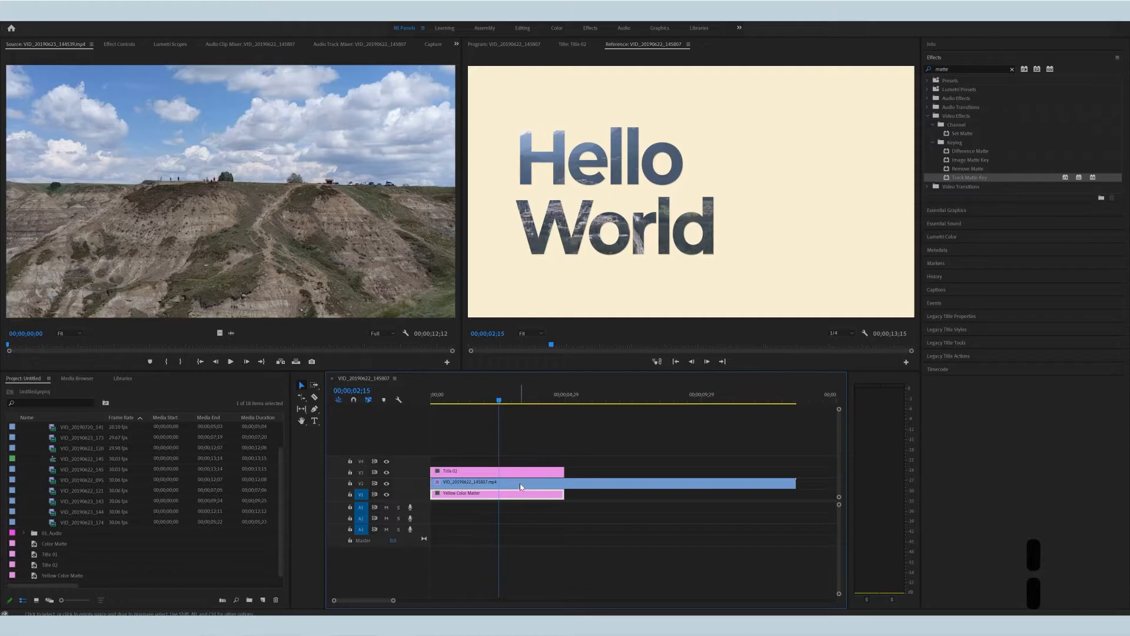
Step: Turn on Scale and Position keyframing for the title clip at 00;00;00;00
click(521, 474)
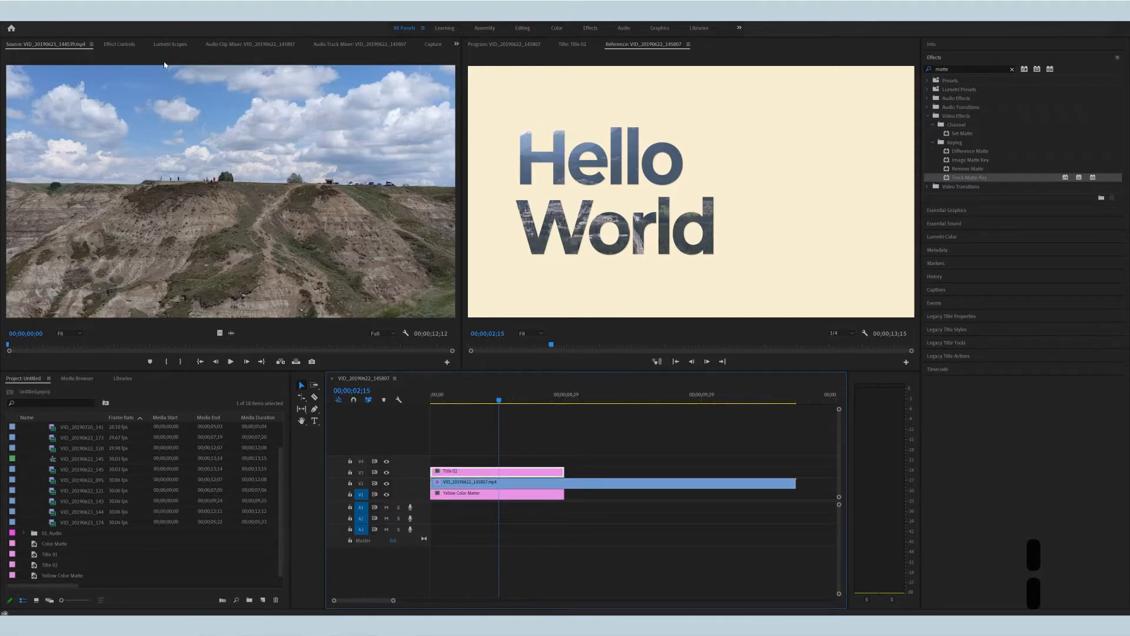
click(120, 44)
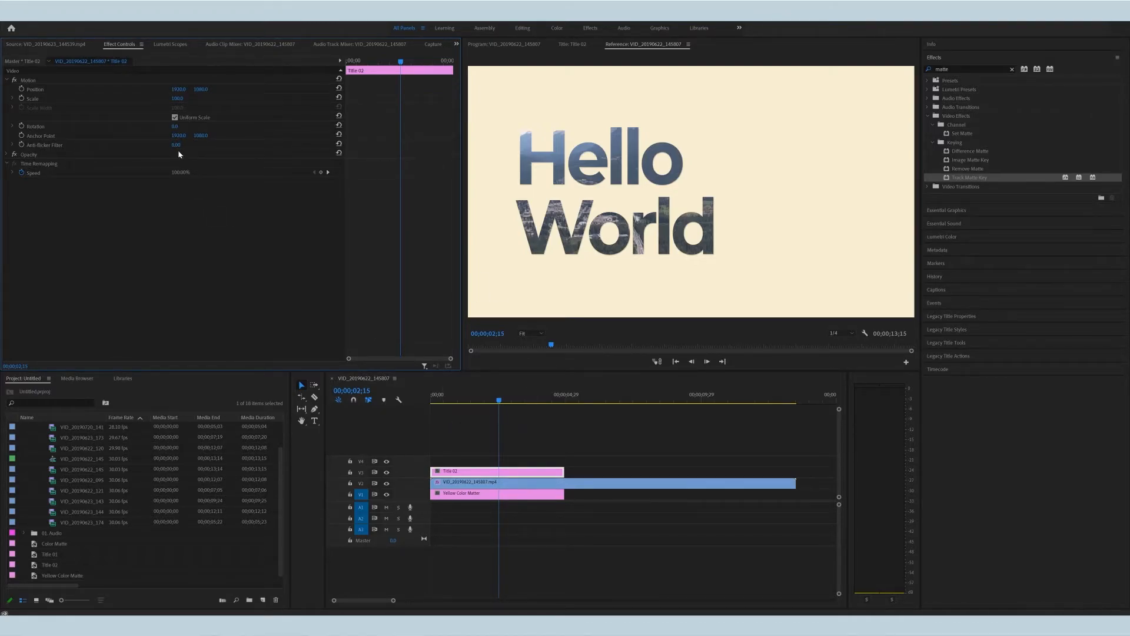
drag(559, 20, 453, 27)
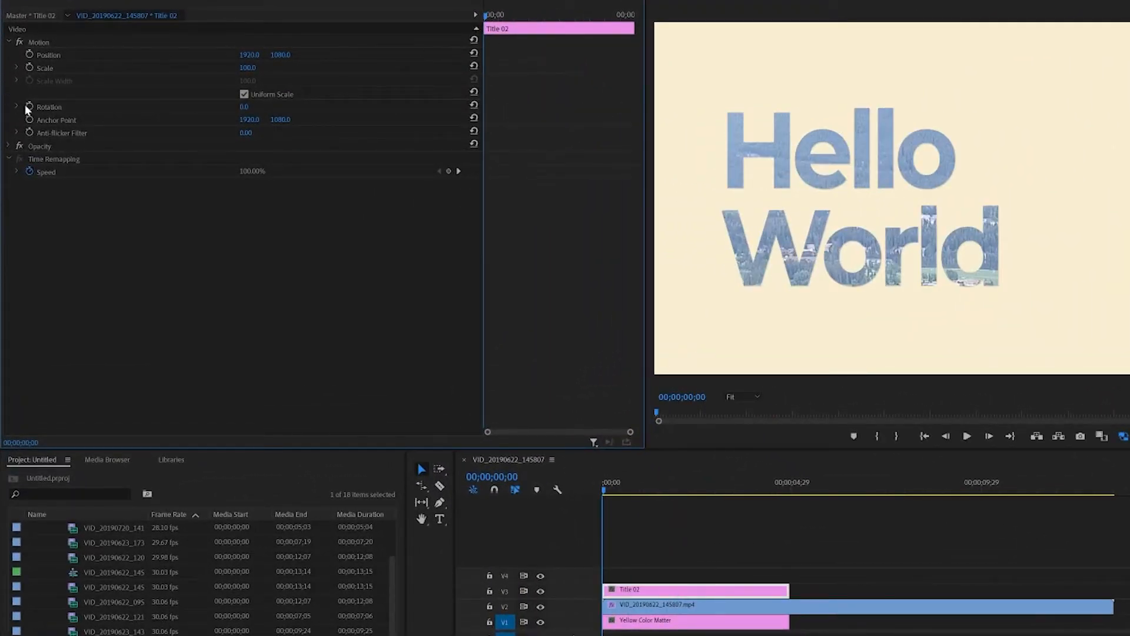
click(29, 68)
click(30, 54)
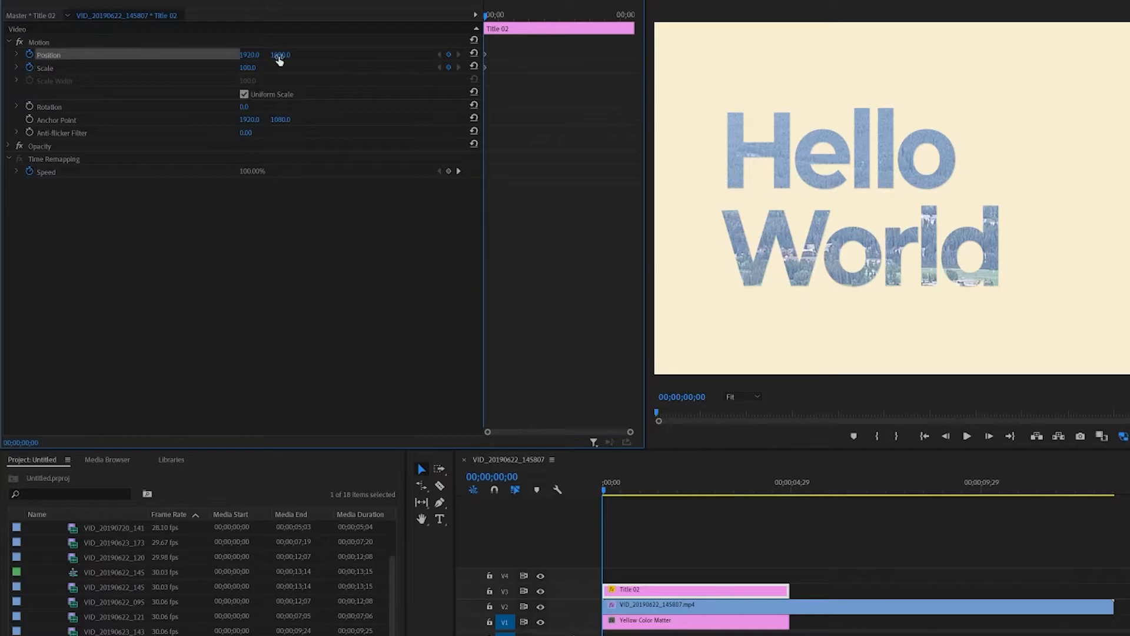
Step: At 00;00;02;19, greatly enlarge and reposition the title so the footage fills the frame, and play back the zoom-through
drag(486, 18, 564, 16)
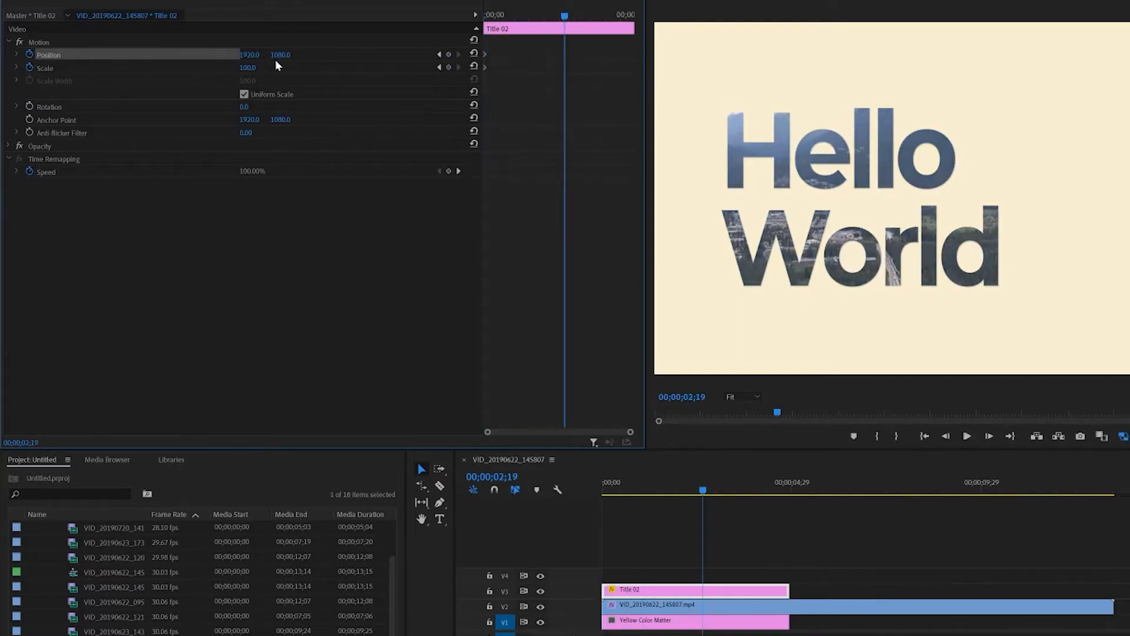
drag(248, 67, 720, 68)
drag(246, 55, 782, 55)
drag(282, 54, 500, 54)
drag(247, 68, 304, 67)
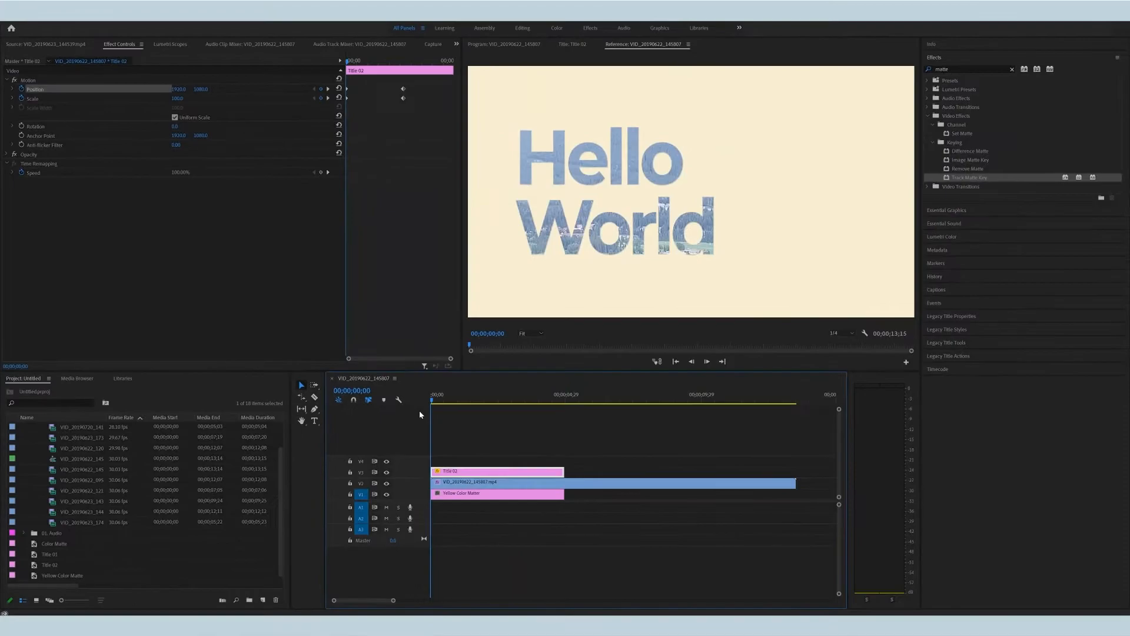
key(space)
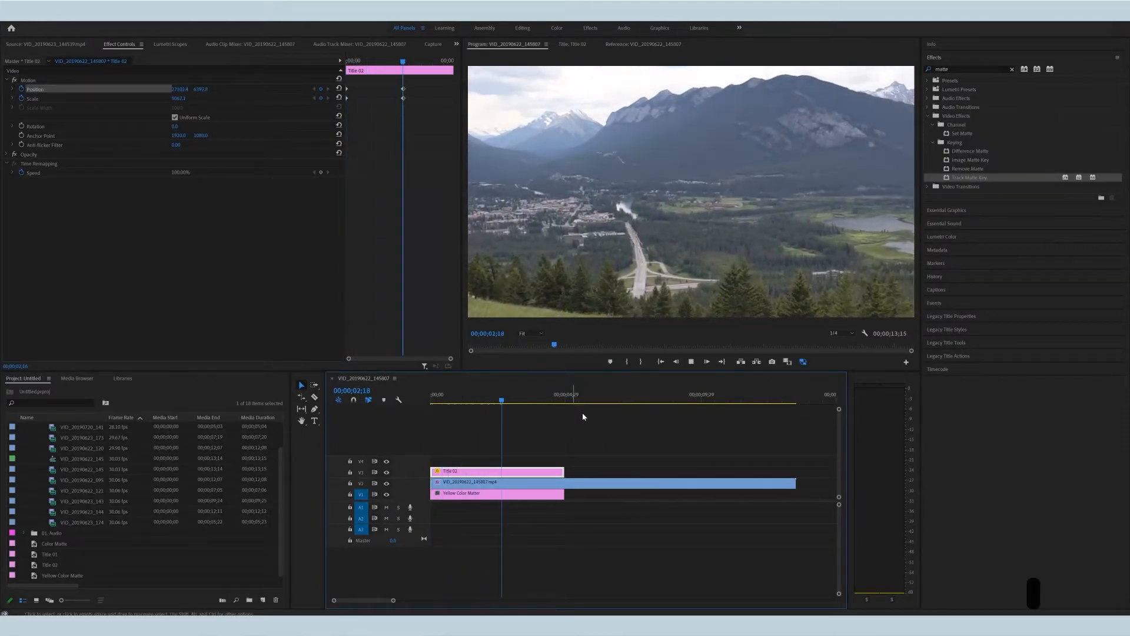
key(space)
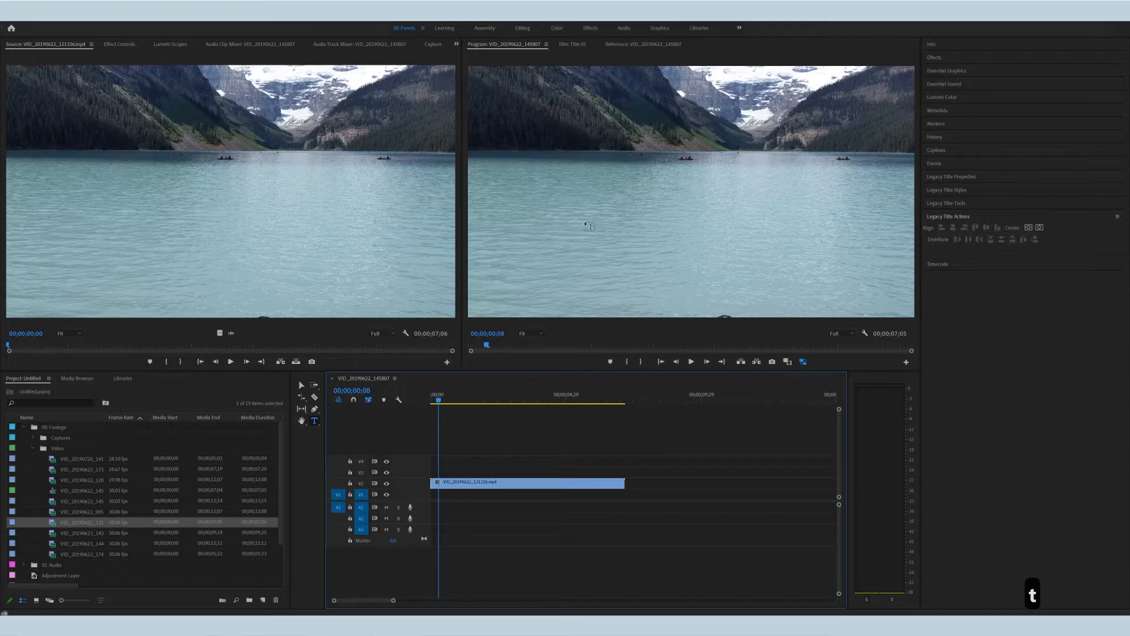
Step: Add a text layer reading "HELLO WORLD" over the lake footage
click(604, 197)
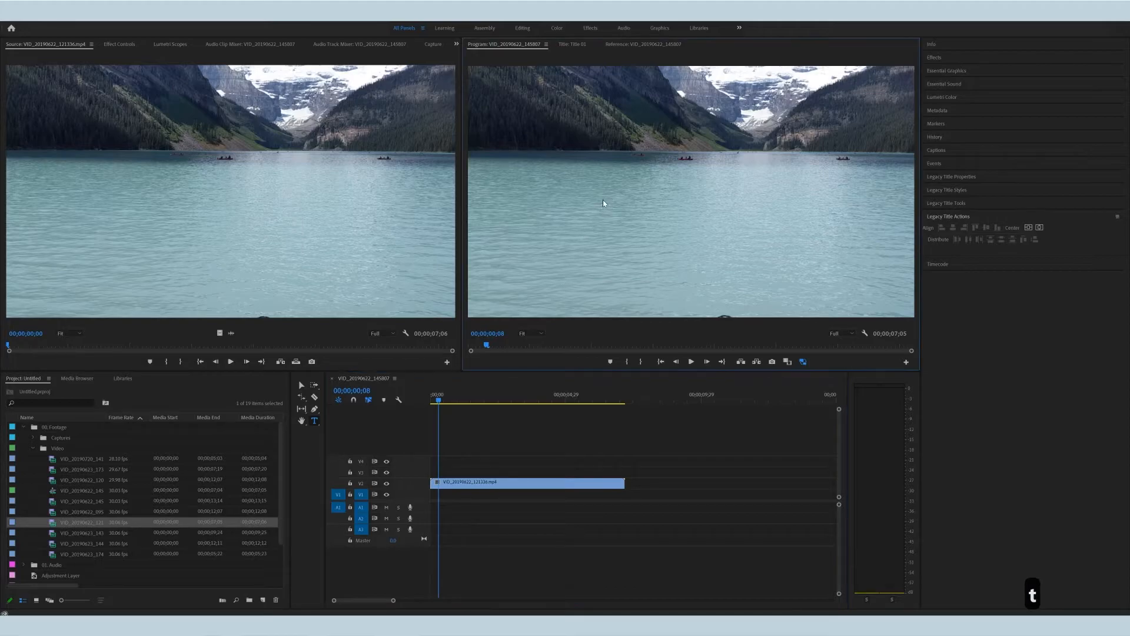
text(HELLO WORLD)
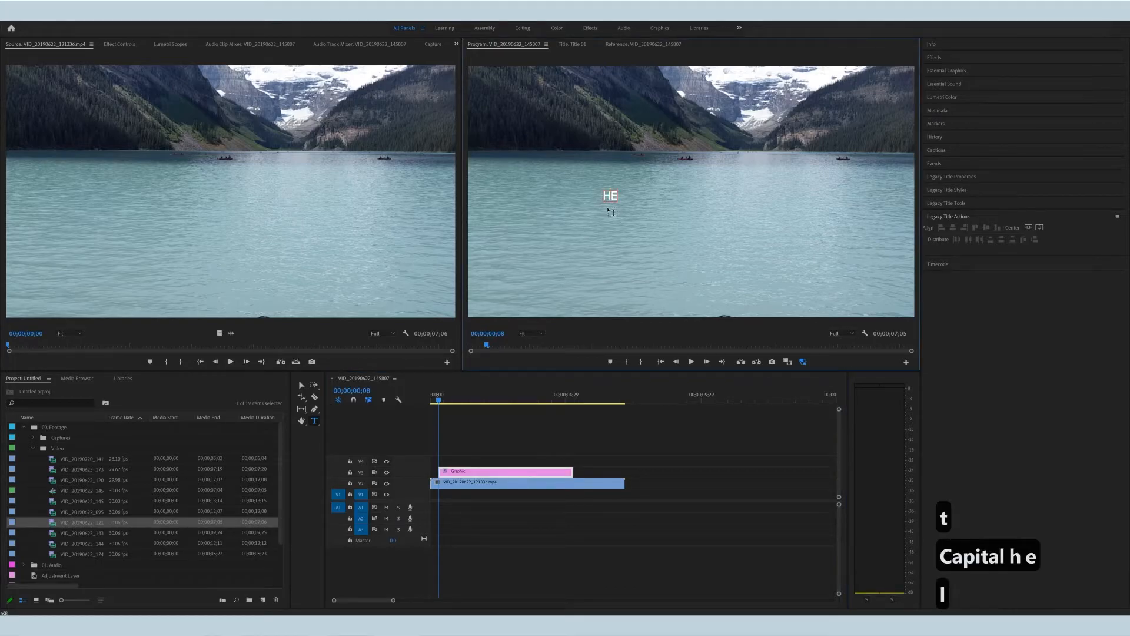
key(Caps_Lock)
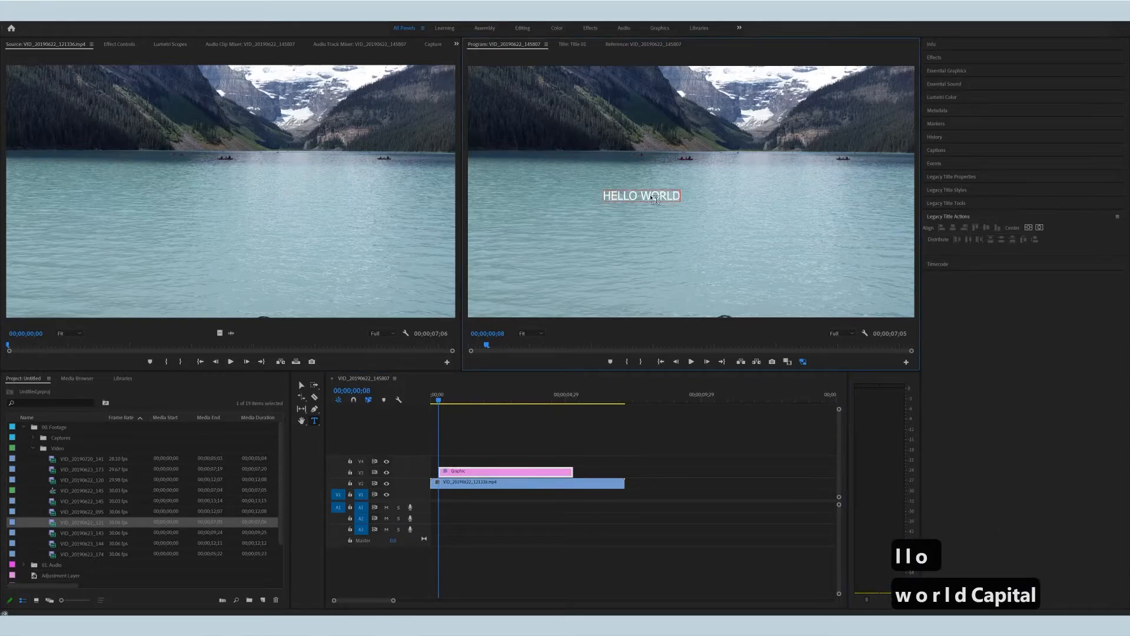
Step: Set the HELLO WORLD text to Barlow Condensed Regular at size 400
triple_click(655, 200)
click(119, 45)
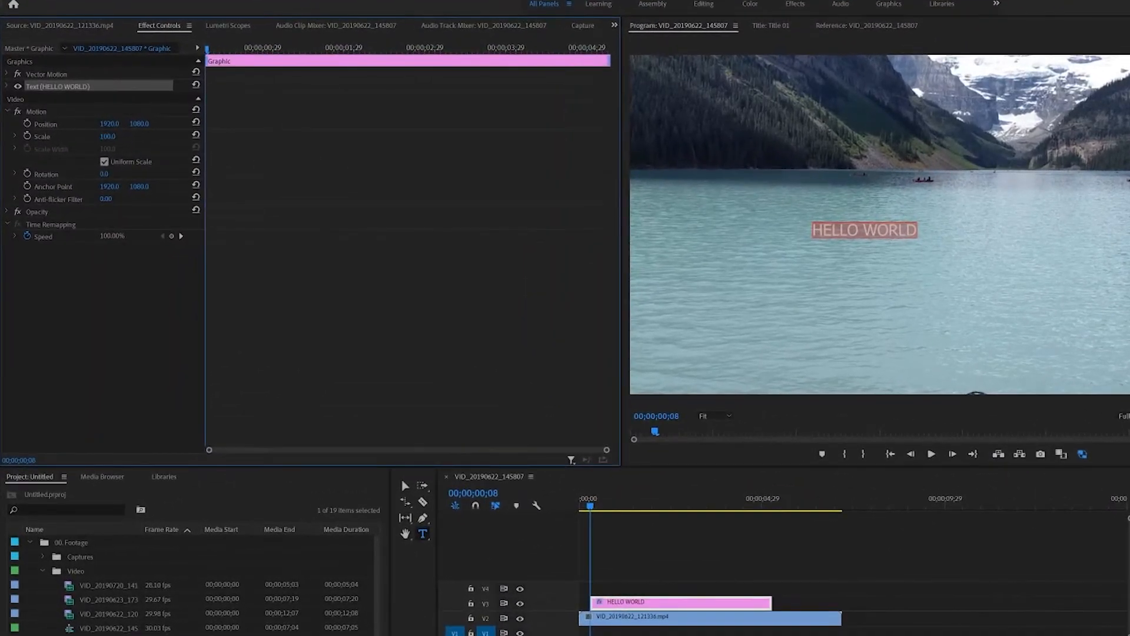
click(8, 86)
click(193, 124)
scroll(181, 298, down, 5)
click(199, 284)
click(71, 143)
click(88, 169)
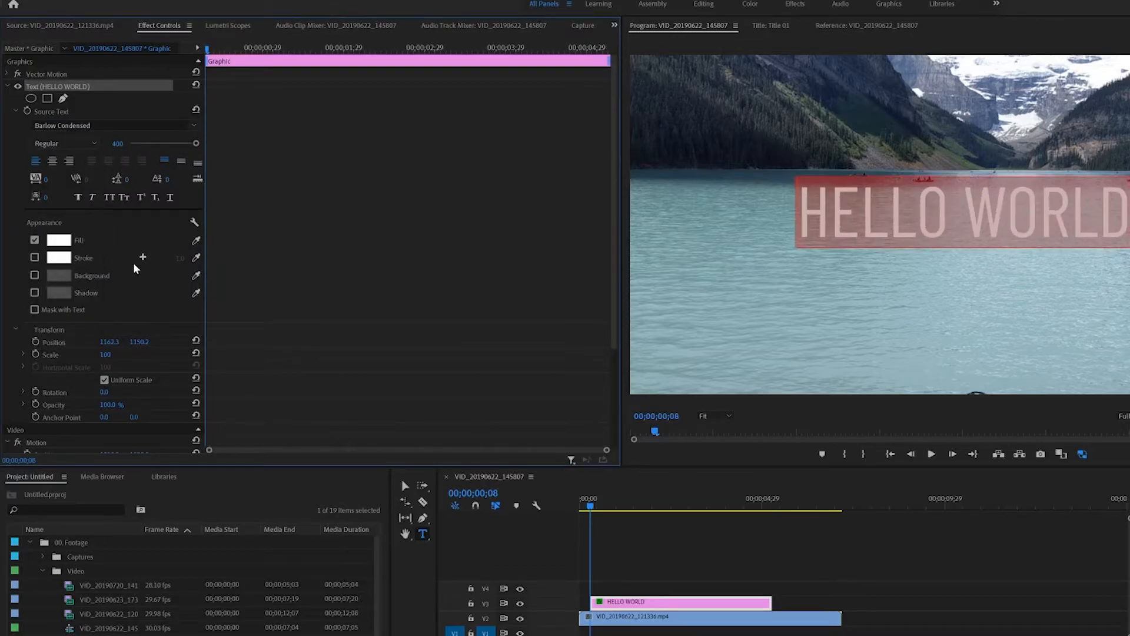
Step: Set the text layer's scale to 113 and its horizontal position to 825.3
drag(104, 357, 113, 357)
scroll(131, 354, down, 3)
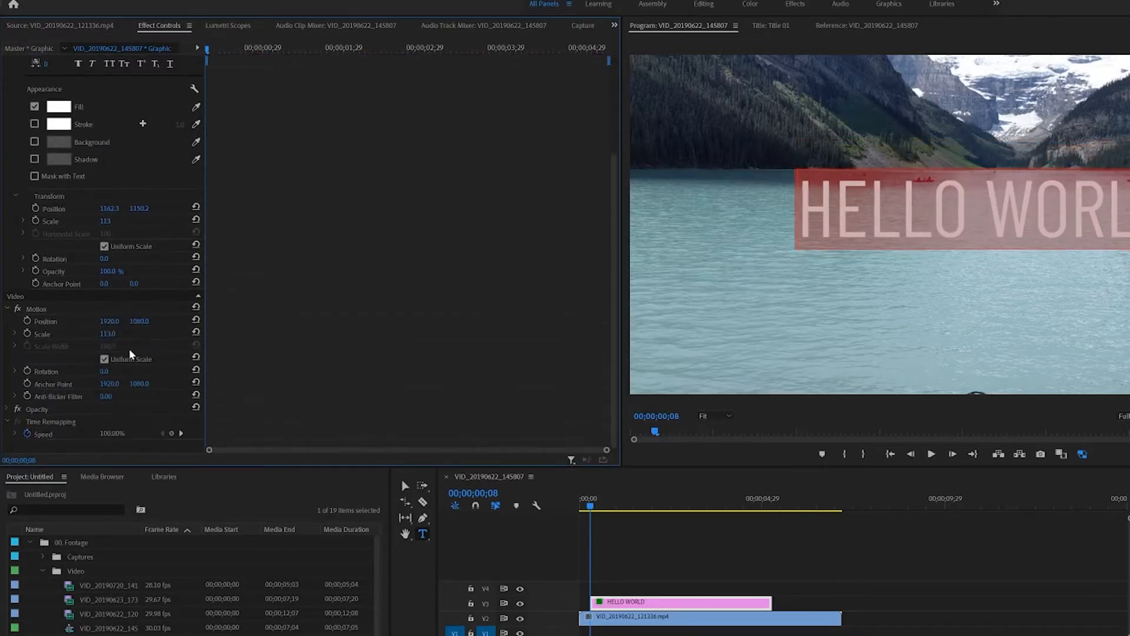
drag(113, 206, 3, 206)
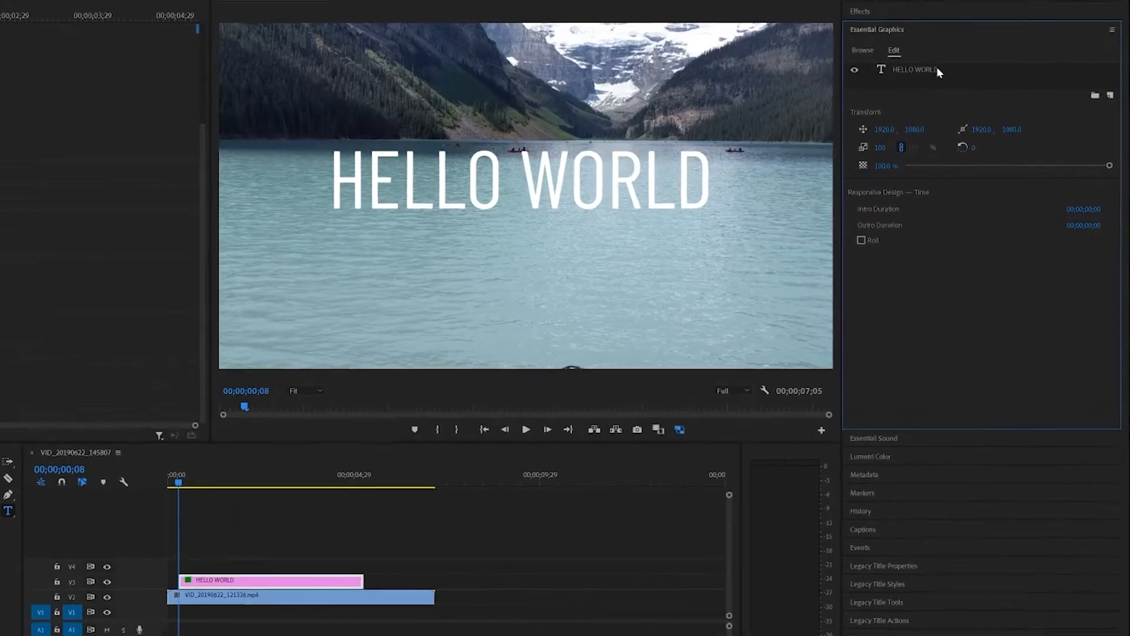
Step: Center the HELLO WORLD text layer horizontally and vertically in the video frame
click(971, 100)
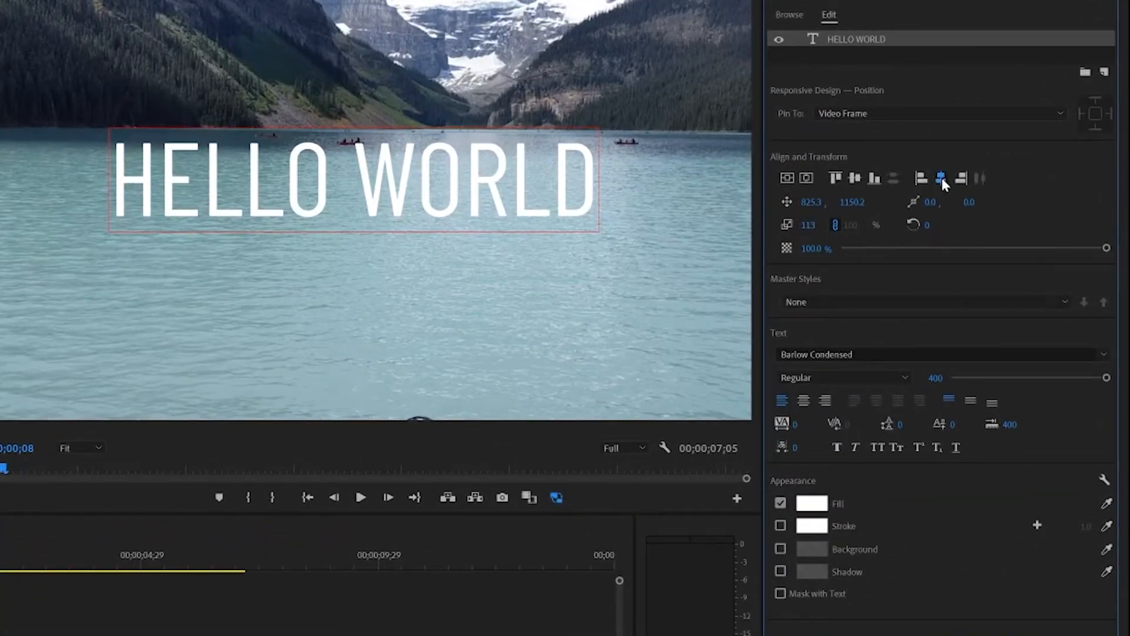
click(941, 178)
click(787, 177)
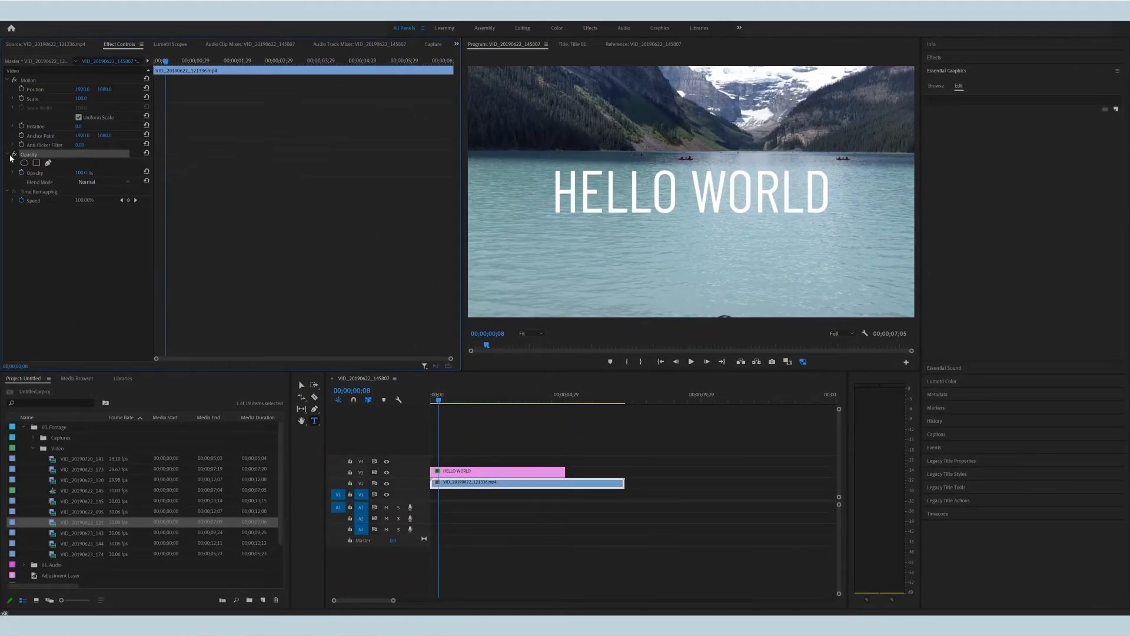
Step: Lower the lake clip's opacity to 71% and animate the opacity with keyframes near the start of the clip
drag(81, 172, 67, 173)
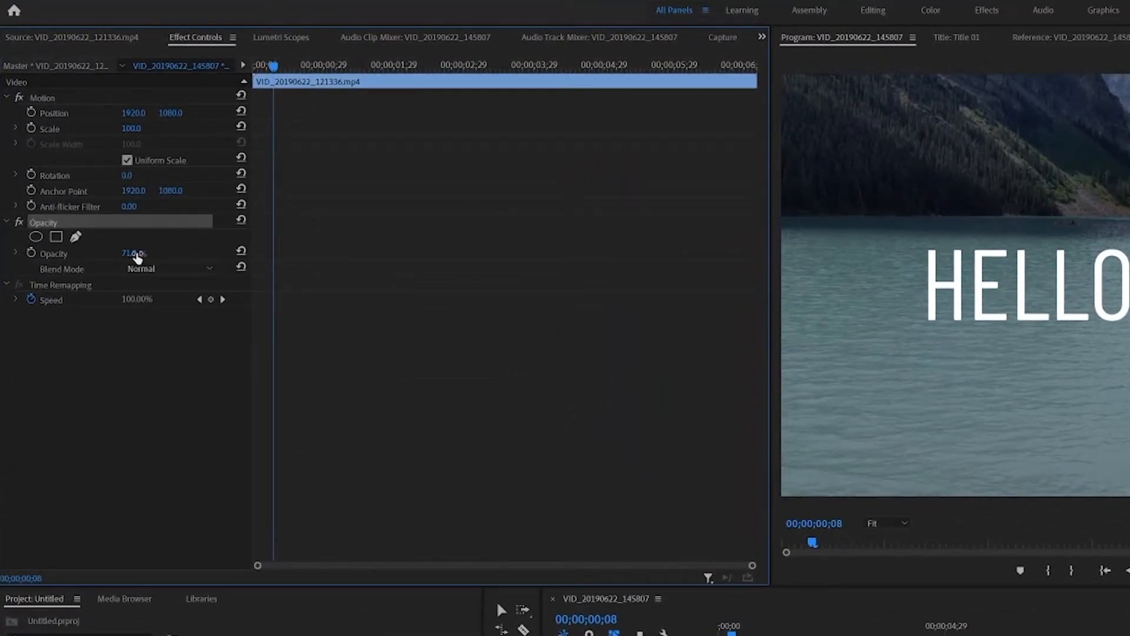
click(31, 254)
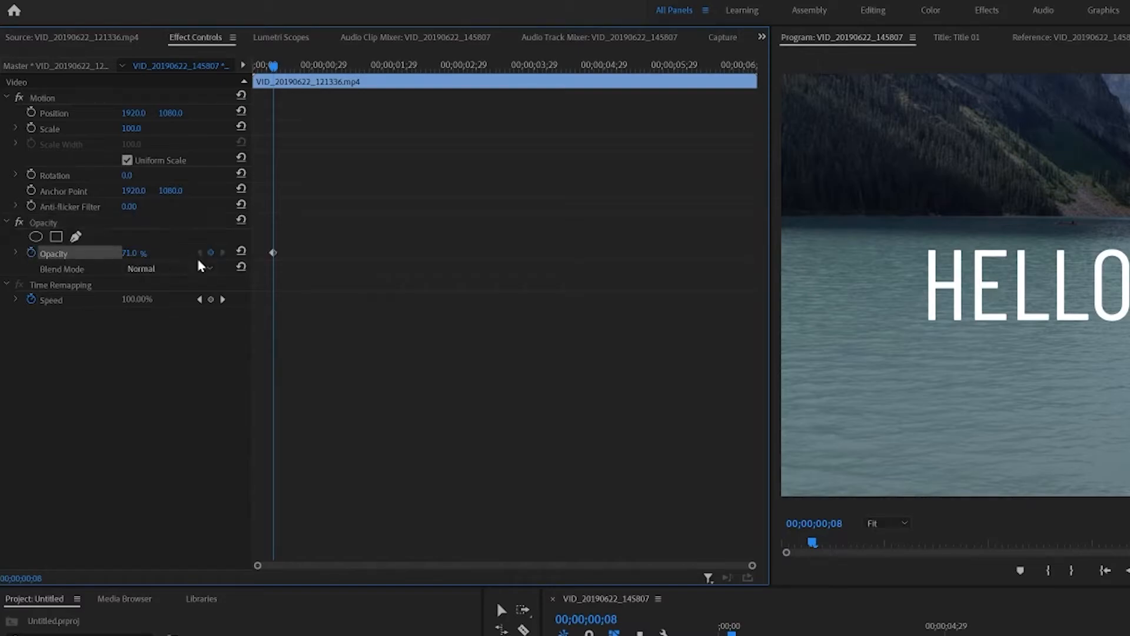
click(273, 254)
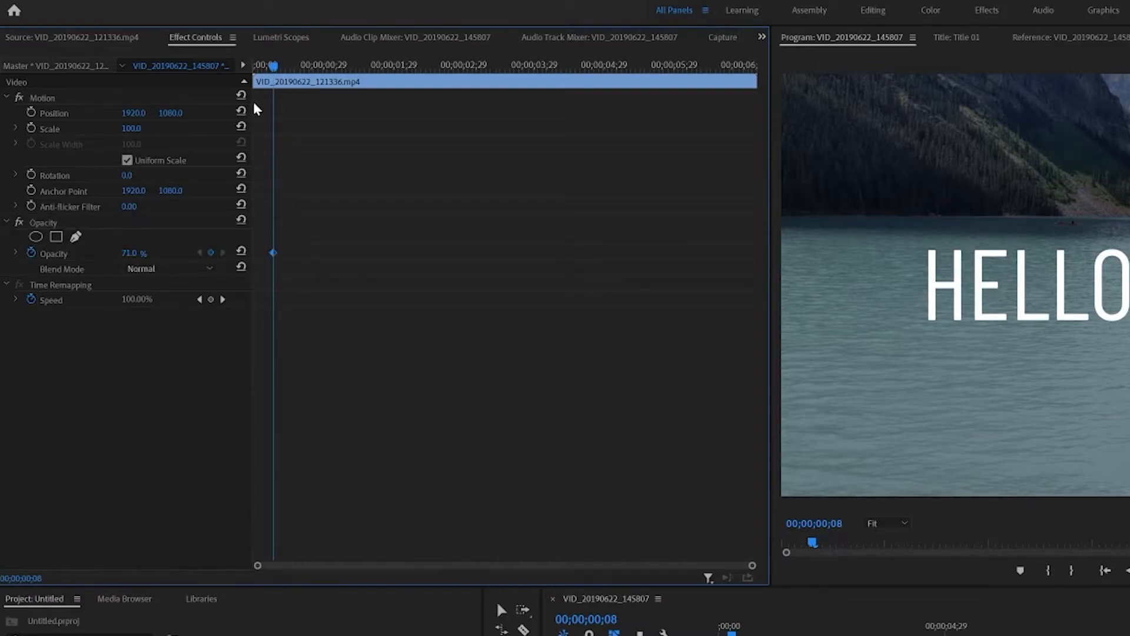
drag(273, 69, 360, 97)
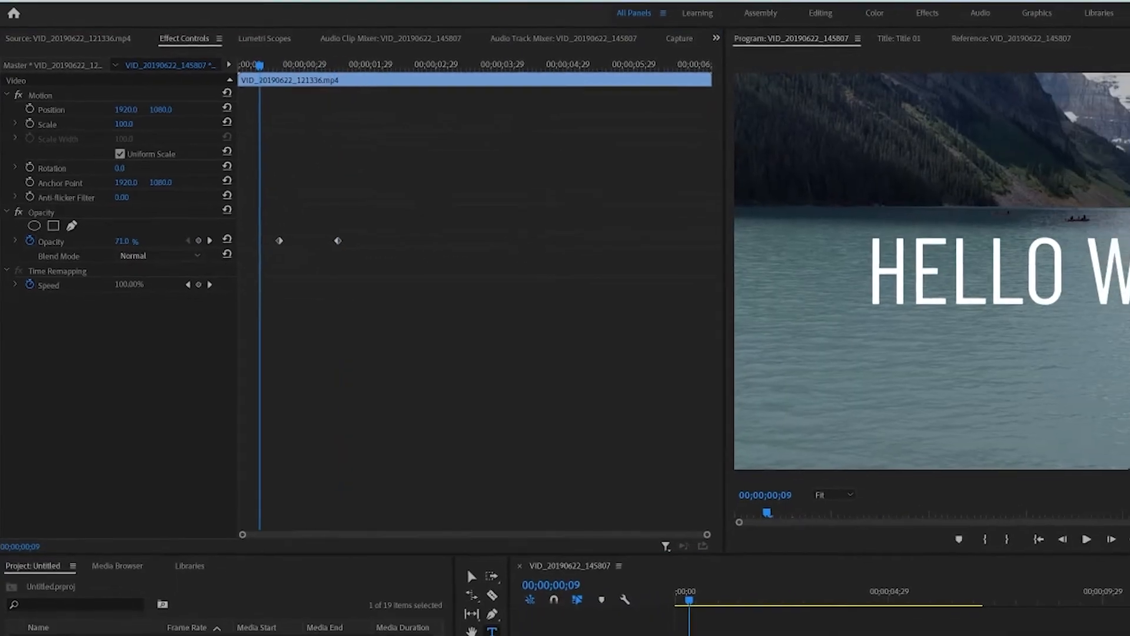
Step: Apply Gaussian Blur to the lake clip and set a Blurriness keyframe aligned with the second opacity keyframe
drag(966, 230, 508, 481)
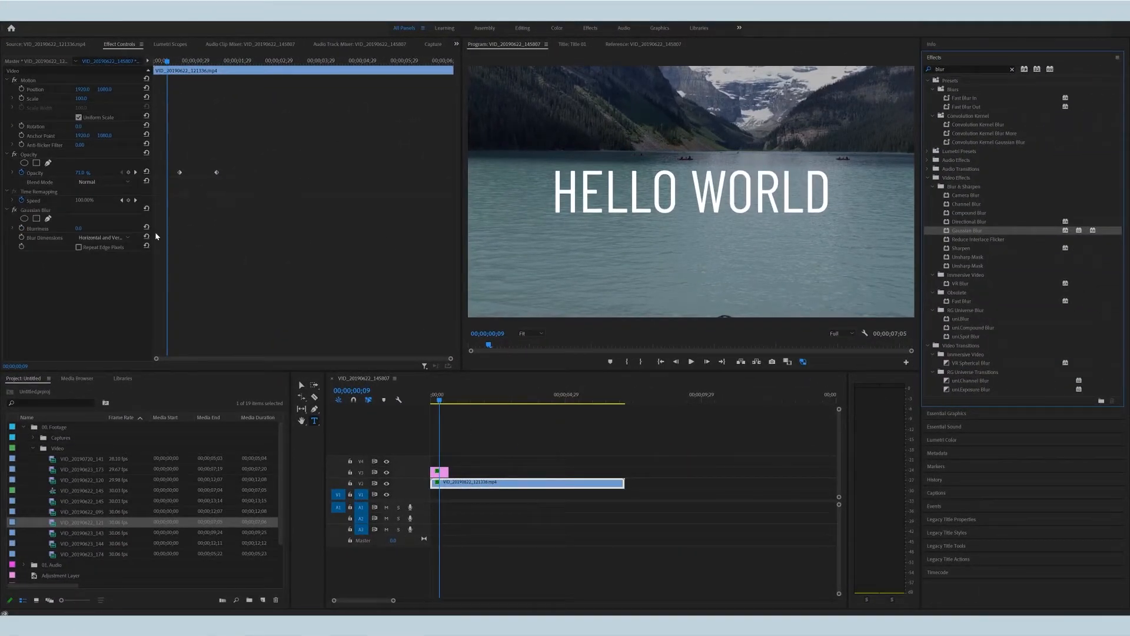
mouse_move(169, 62)
mouse_down()
mouse_move(218, 72)
mouse_move(157, 68)
mouse_up()
click(22, 228)
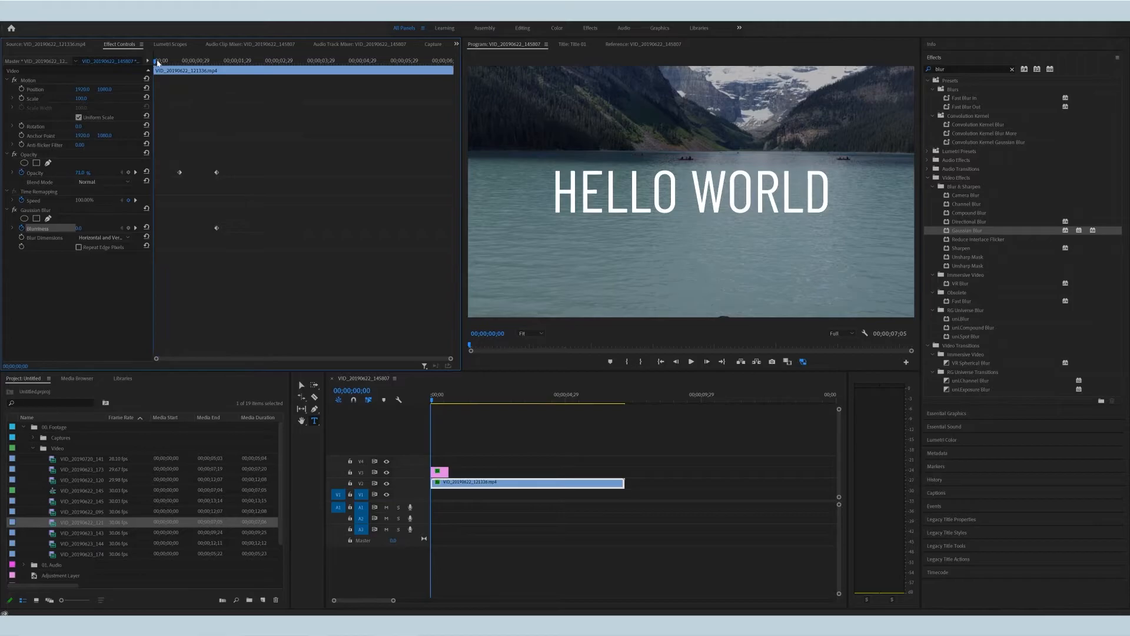
Step: Increase the Gaussian Blur's Blurriness at the start of the lake clip and enable Repeat Edge Pixels
drag(79, 228, 110, 228)
click(79, 247)
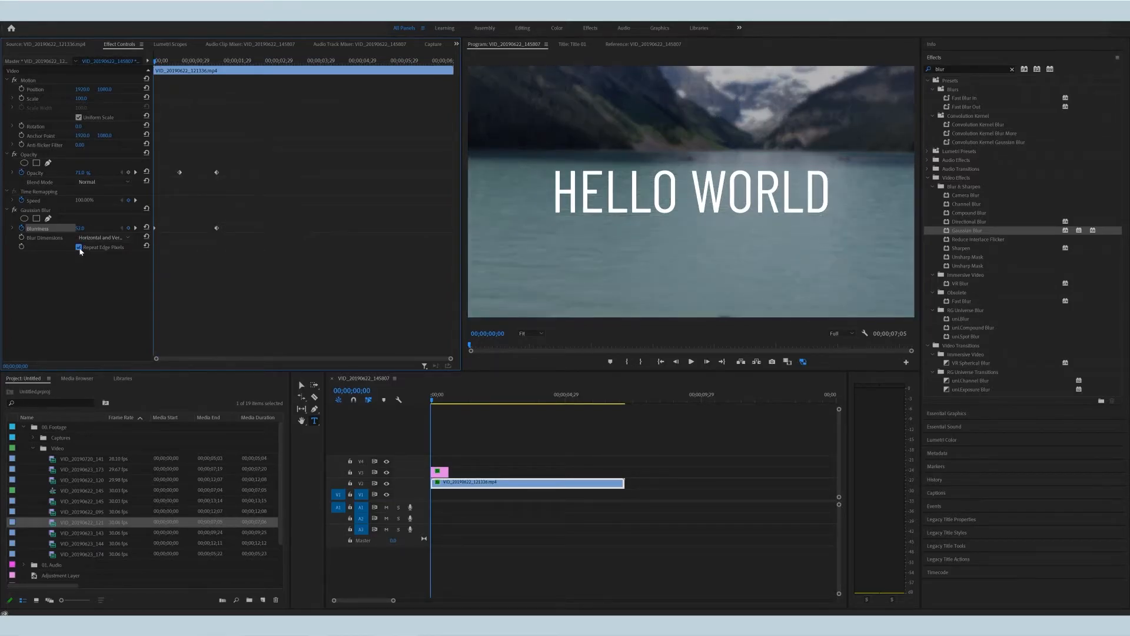
drag(169, 60, 165, 61)
Step: Try blend modes such as Multiply and Overlay on the HELLO WORLD text graphic
click(442, 472)
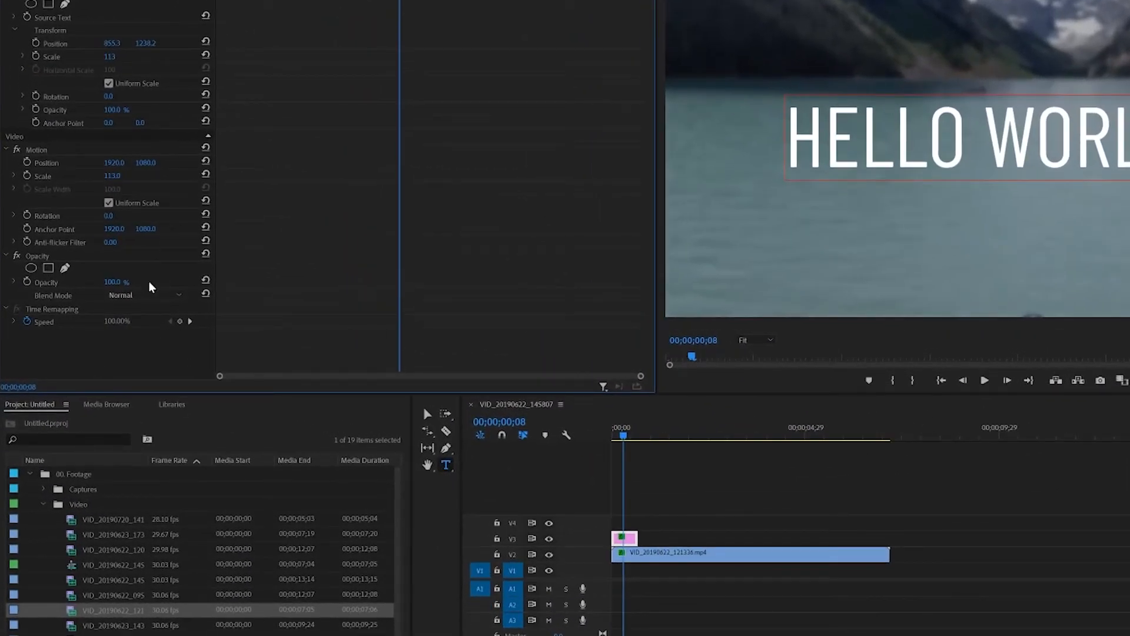
click(152, 294)
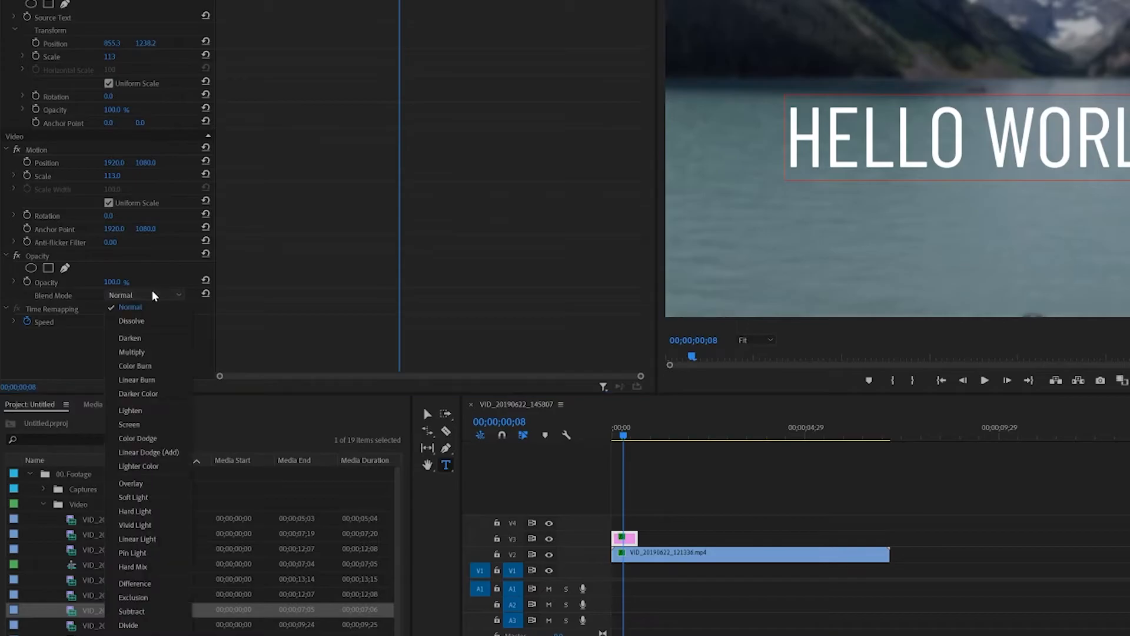
click(160, 351)
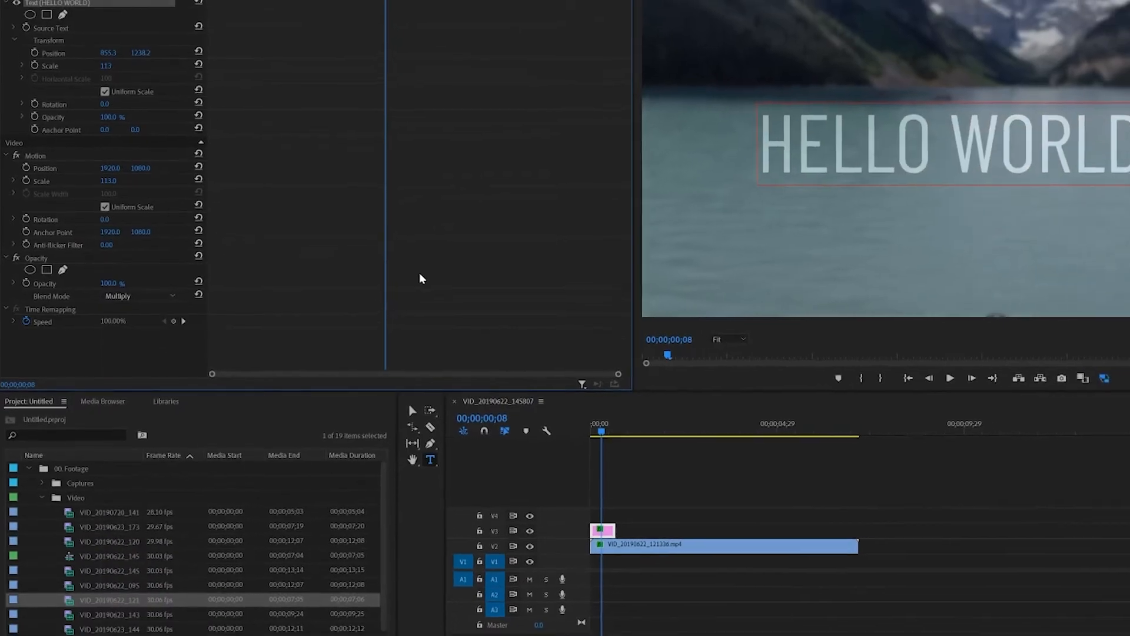
click(145, 295)
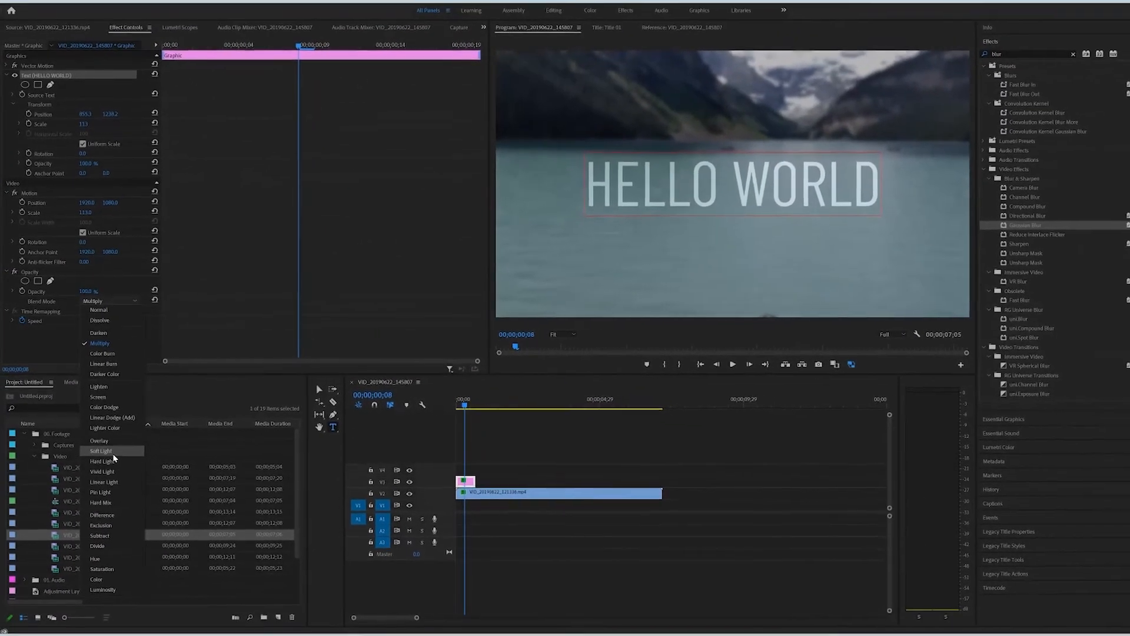
click(109, 461)
click(124, 302)
click(109, 423)
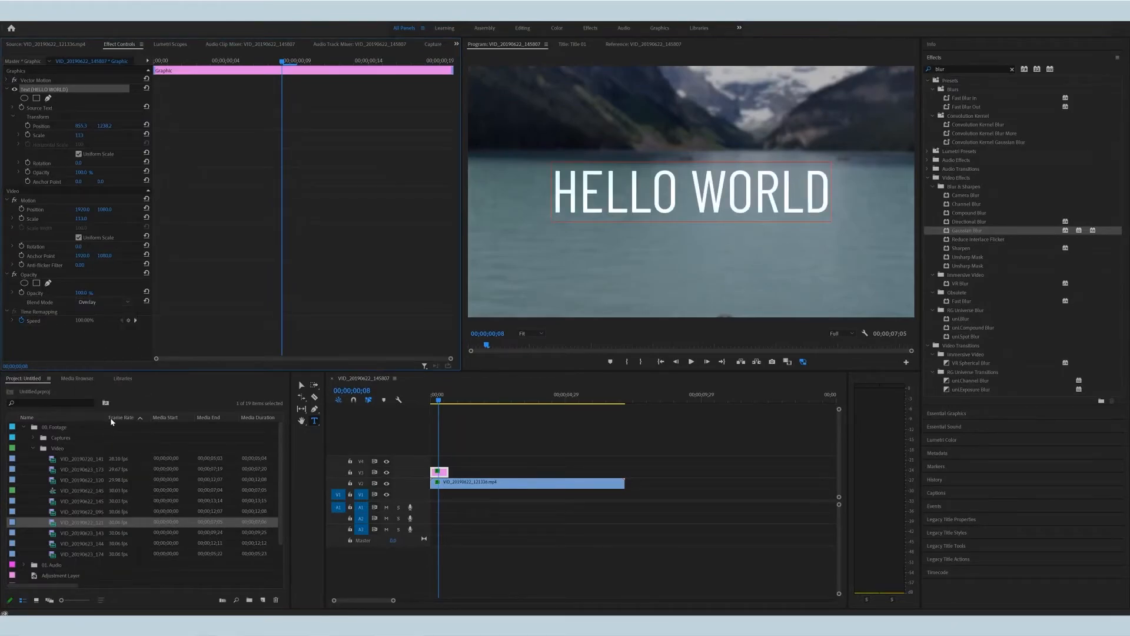
click(128, 303)
click(119, 502)
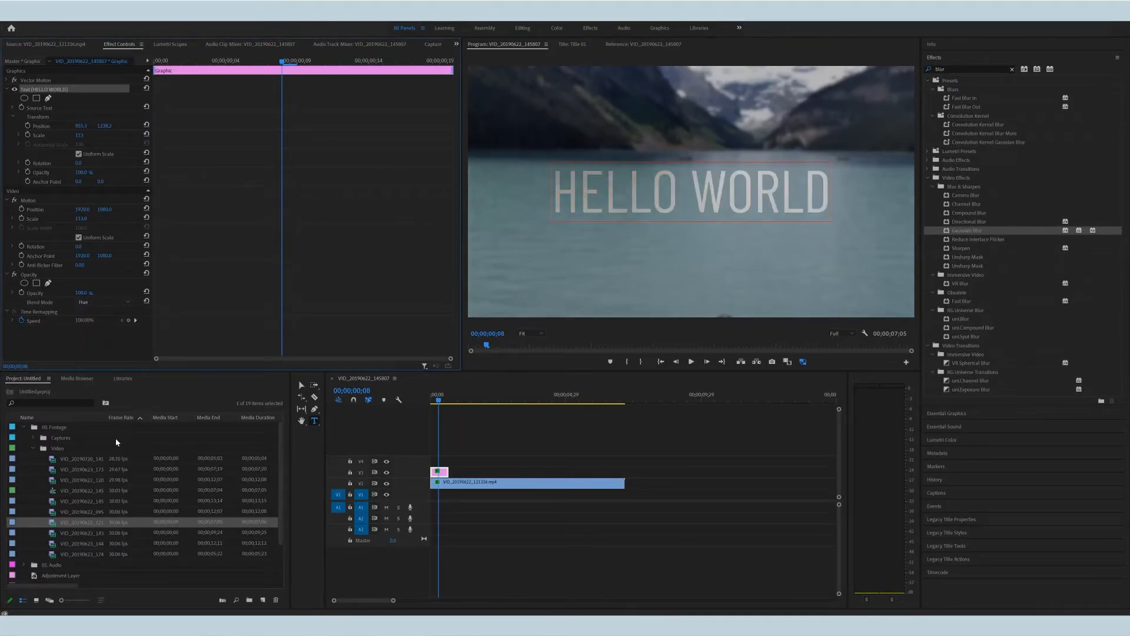
Step: Set the HELLO WORLD graphic's blend mode to Soft Light
click(128, 312)
click(127, 303)
click(109, 454)
Step: Mark the sequence from its start to 00;00;01;14, render that range and play it back
drag(441, 396, 429, 400)
key(i)
key(i)
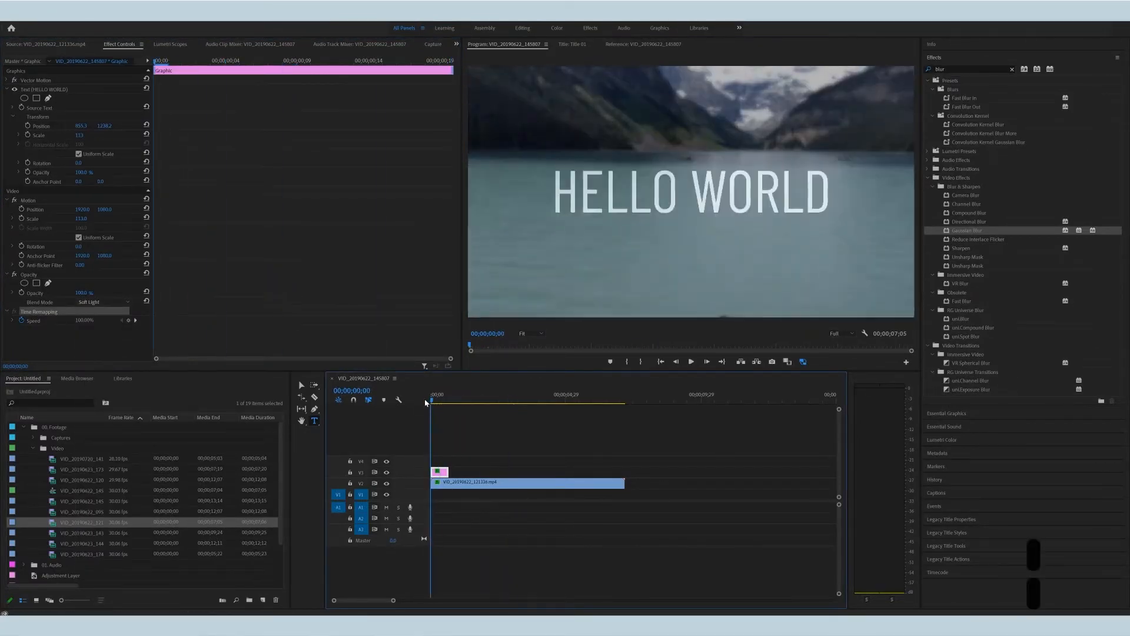
click(470, 396)
key(o)
click(50, 15)
click(71, 45)
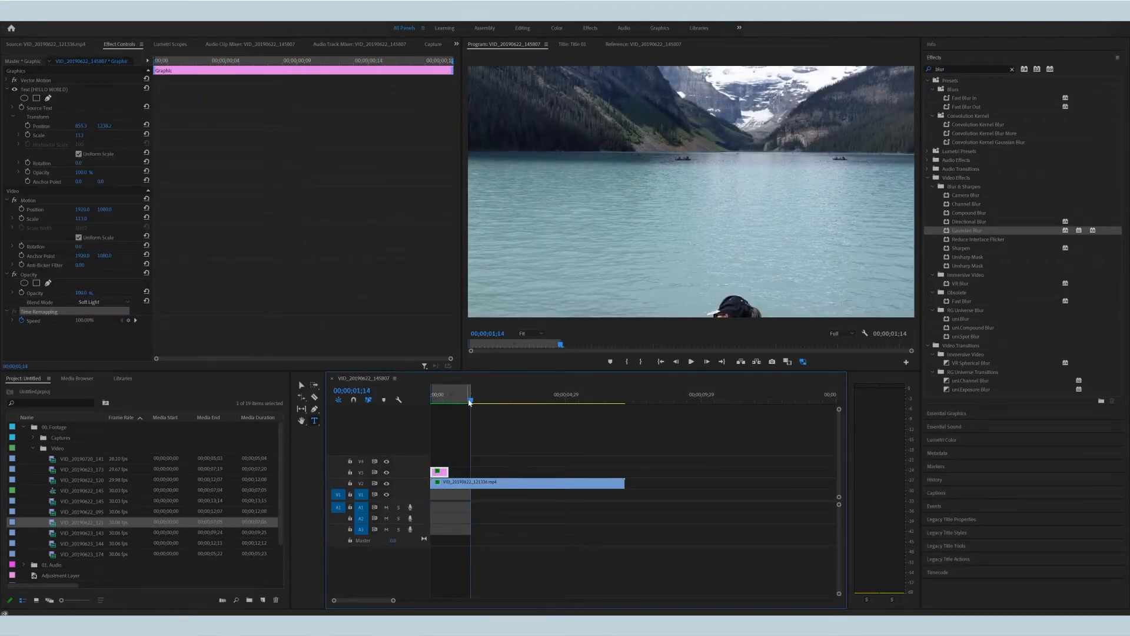
key(space)
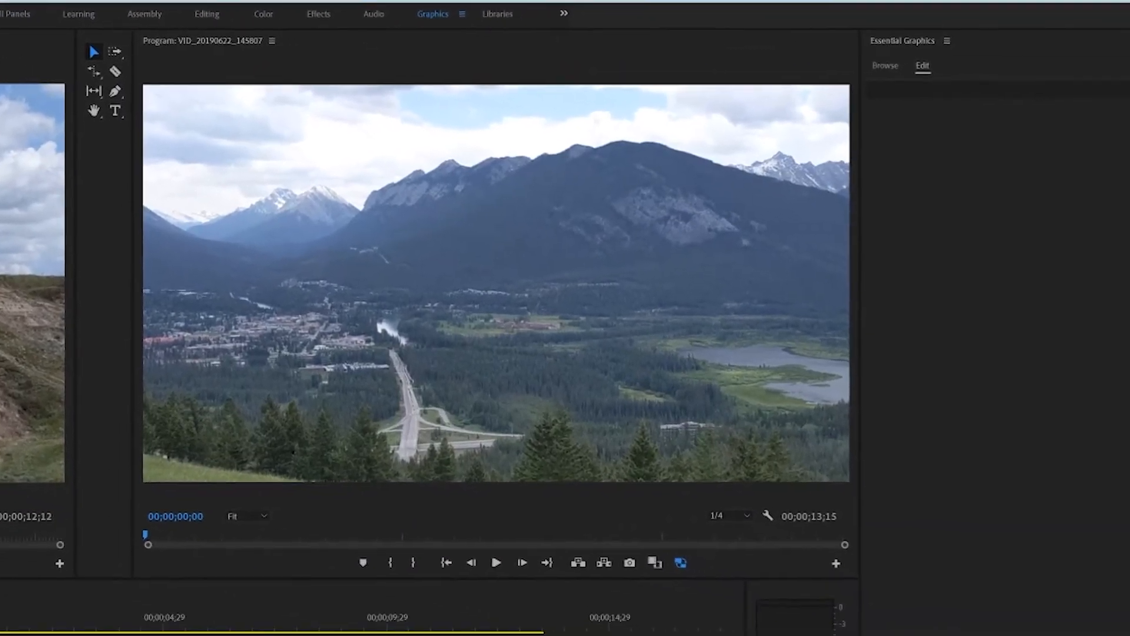
Step: Add a rectangle graphic layer and, with its proportions unlinked, scale it to 80% vertically and 2000% horizontally
click(1108, 114)
click(1082, 148)
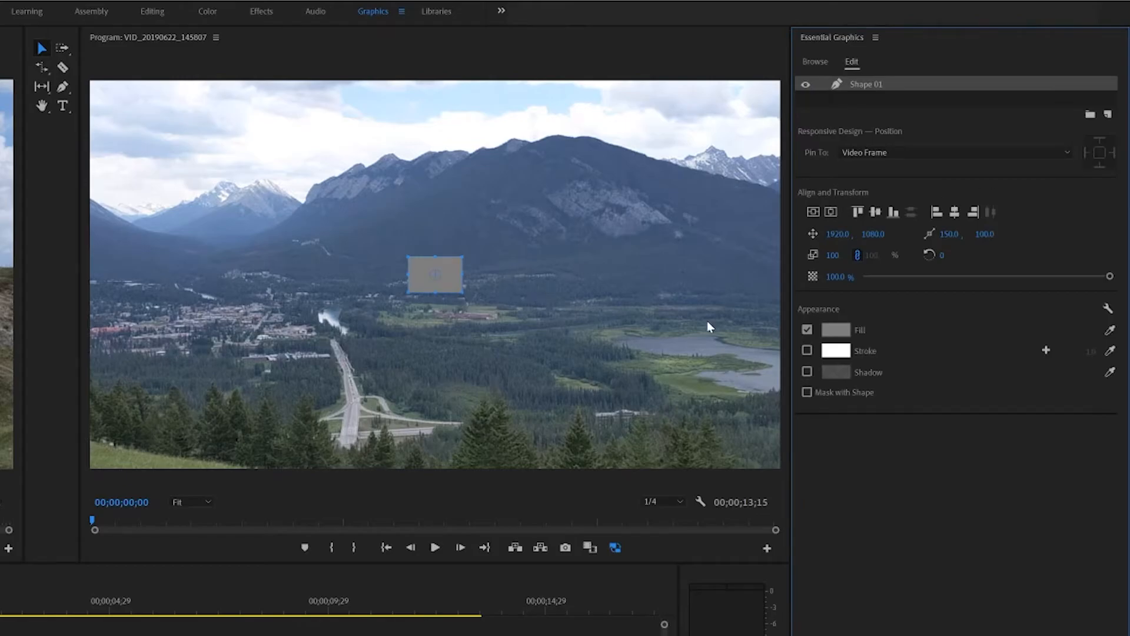
click(834, 257)
text(80)
key(Return)
click(858, 256)
click(876, 255)
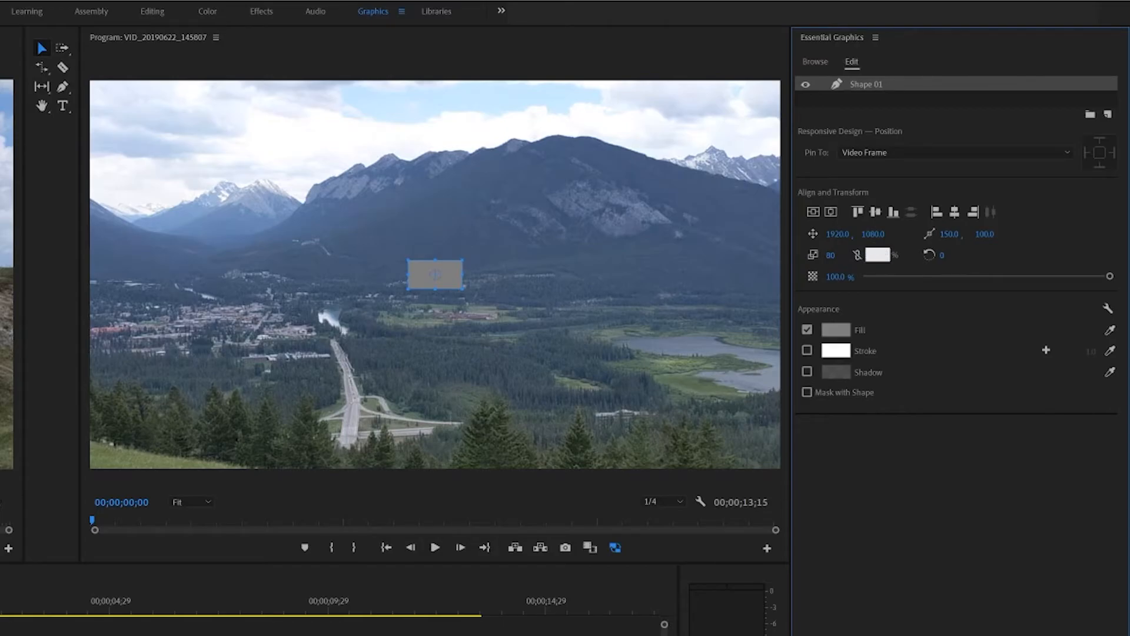
text(2000)
key(Return)
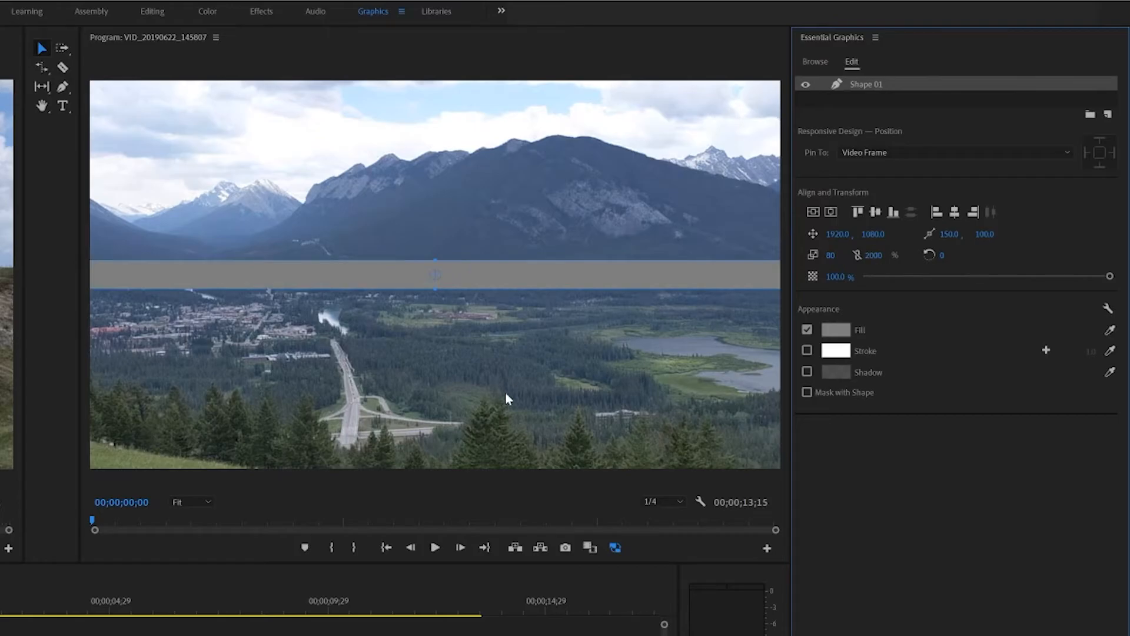
Step: Align the bar with the upper edge of the video frame and sample a light blue for its fill
click(857, 212)
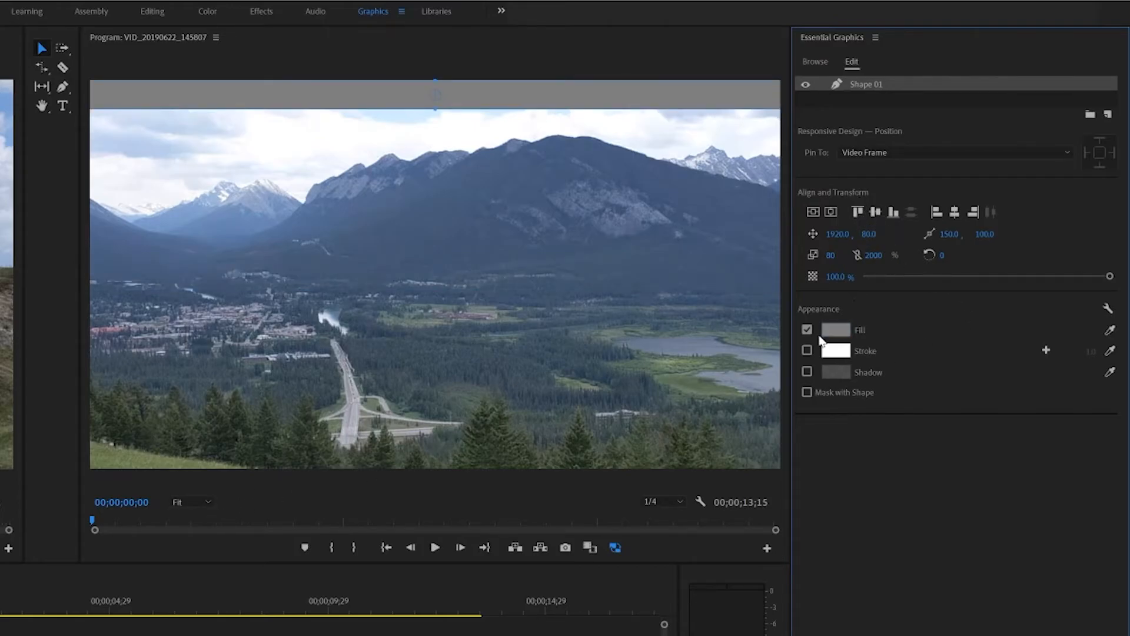
click(1109, 329)
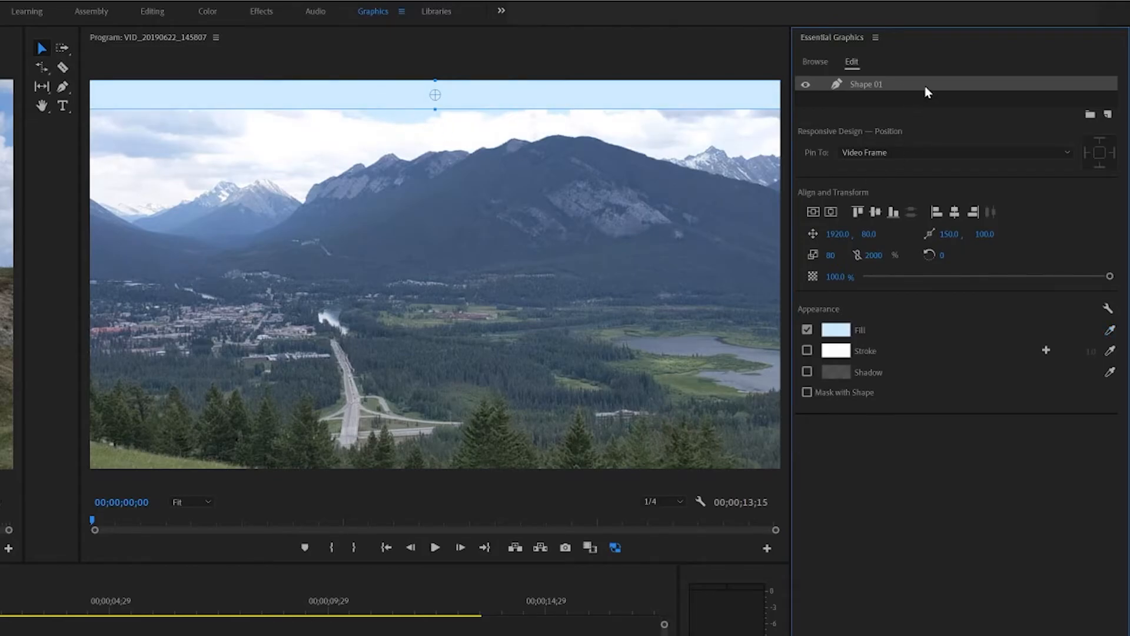
Step: Duplicate the light blue bar and align the copy with the lower edge of the video frame
key(ctrl+c)
key(ctrl+v)
click(920, 101)
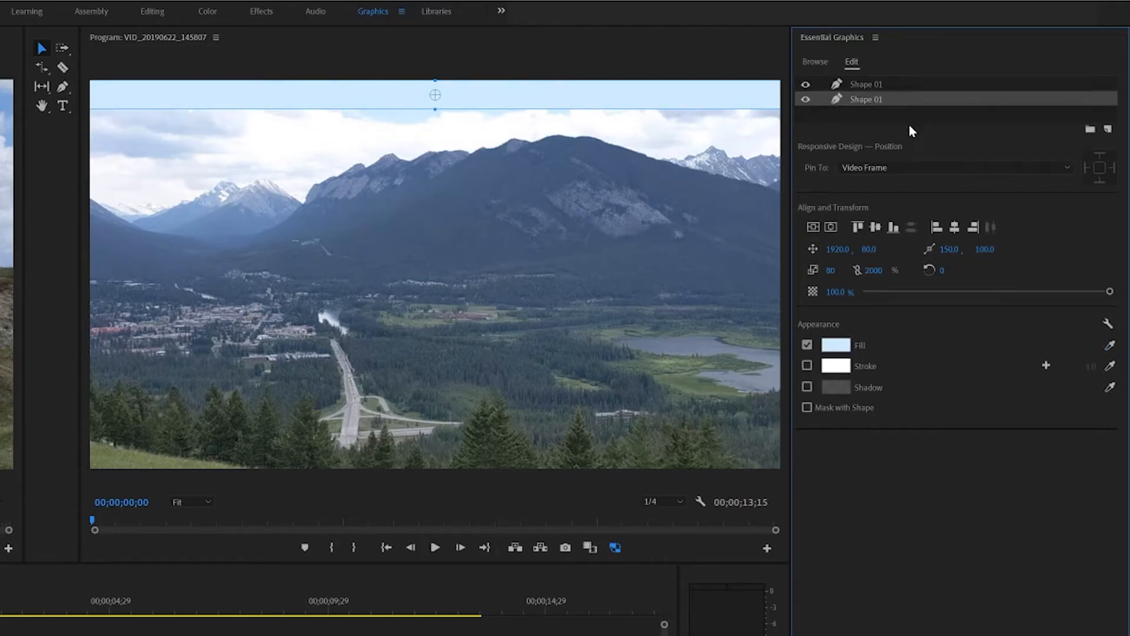
click(891, 229)
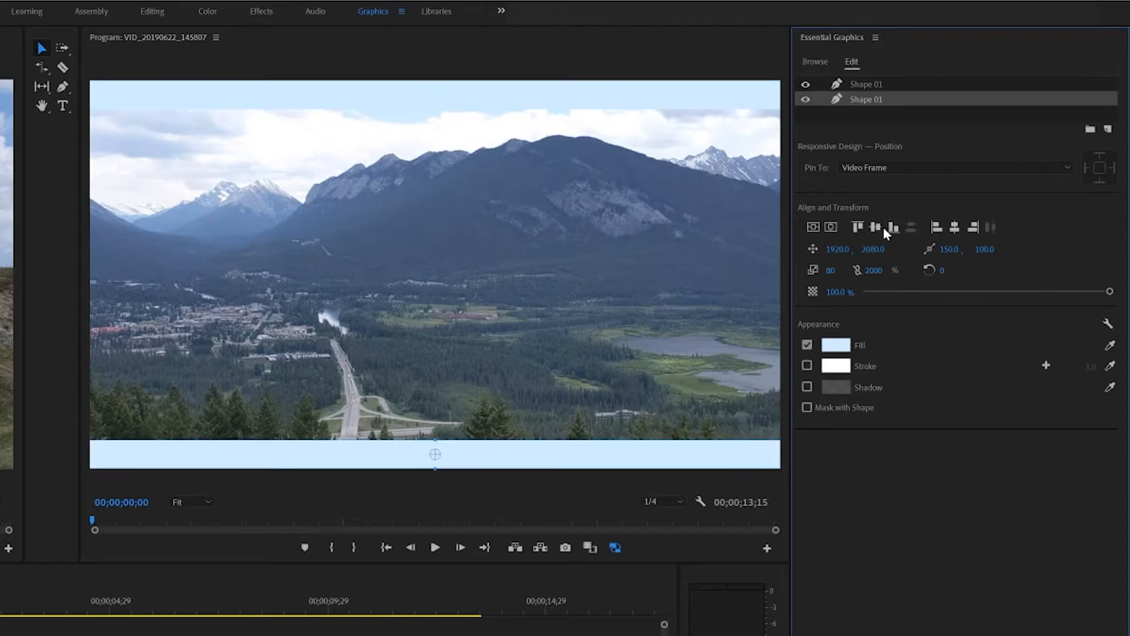
Step: Rename the upper bar's shape layer TOP and the lower bar's shape layer BOTTOM
click(859, 89)
double_click(860, 84)
drag(854, 83, 892, 83)
text(TOP)
key(Return)
click(877, 100)
double_click(877, 101)
text(BOTTOM)
key(Return)
Step: Turn on Vertical Scale keyframing for the TOP and BOTTOM shapes at the start of the graphic clip
drag(157, 602, 146, 602)
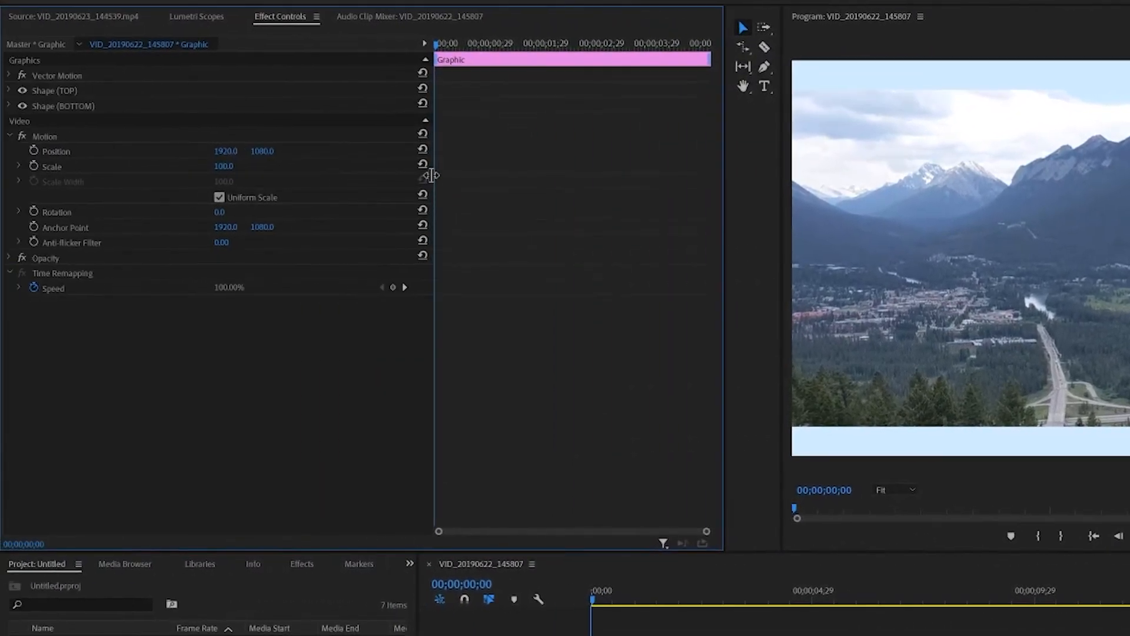
drag(431, 166, 302, 166)
click(9, 90)
click(9, 372)
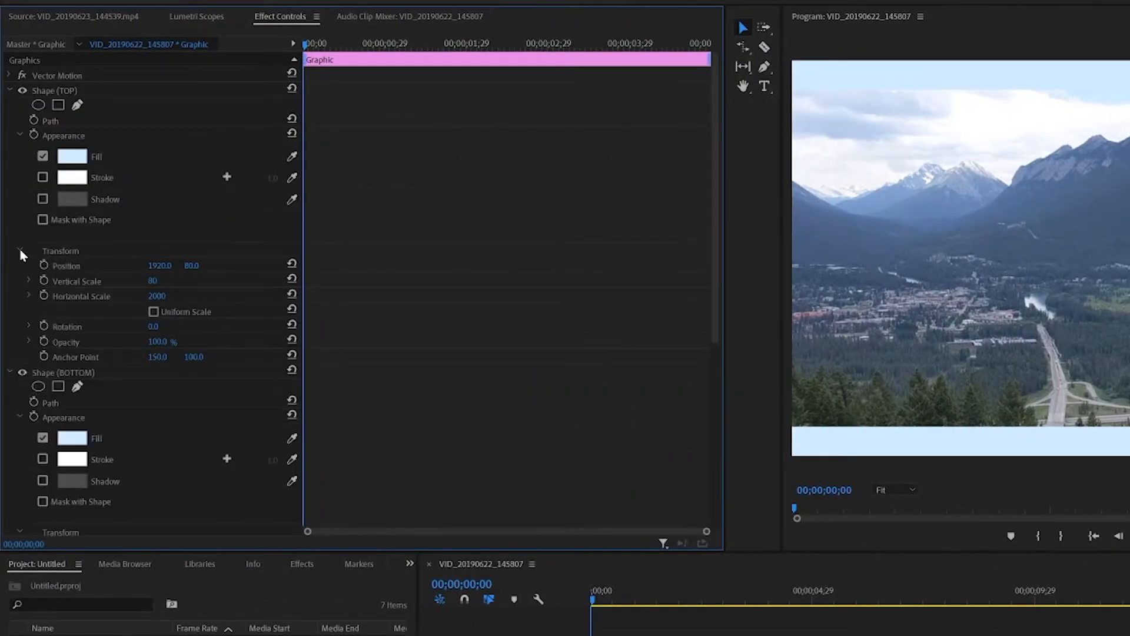
scroll(27, 132, down, 1)
click(20, 121)
click(20, 302)
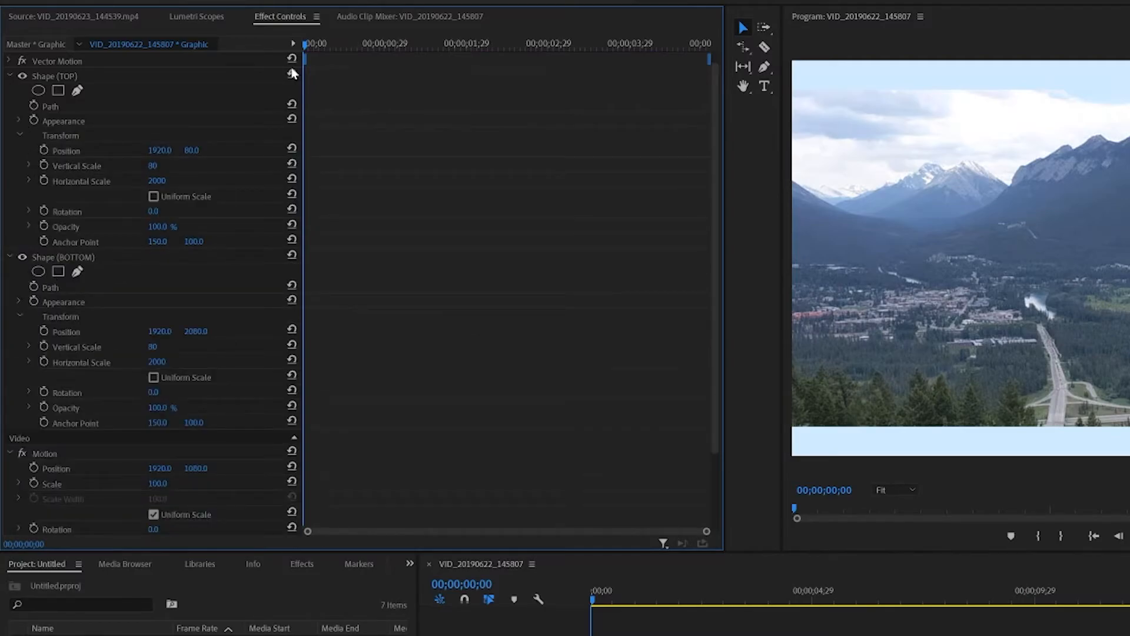
click(44, 346)
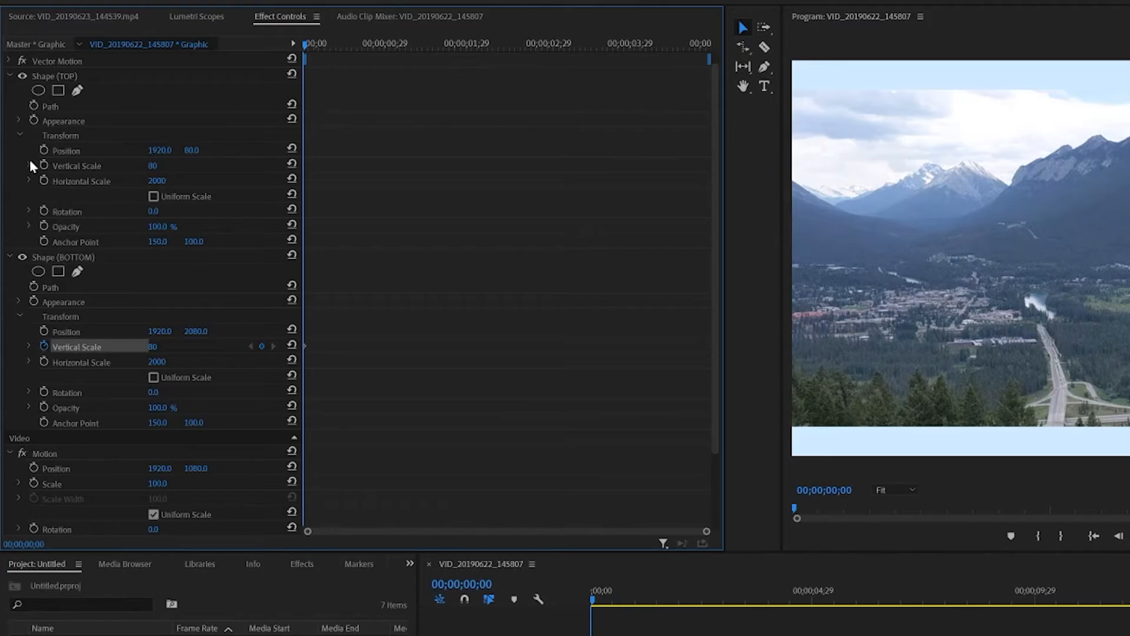
click(45, 164)
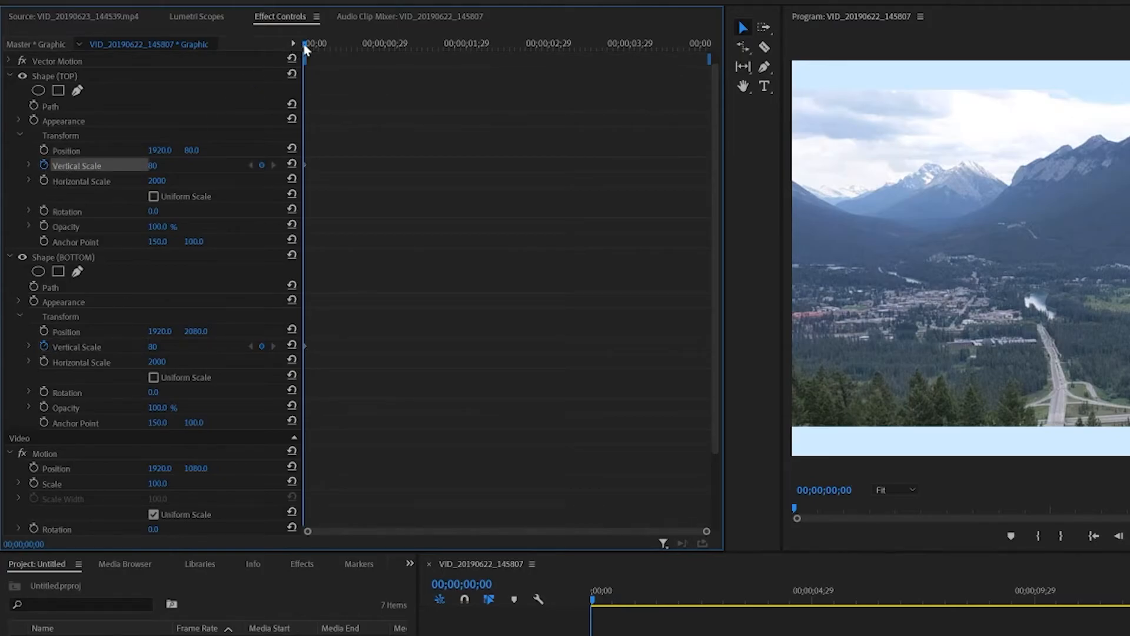
Step: Add Vertical Scale keyframes to both the TOP and BOTTOM shapes at 00;00;00;29
drag(318, 46, 384, 46)
click(261, 164)
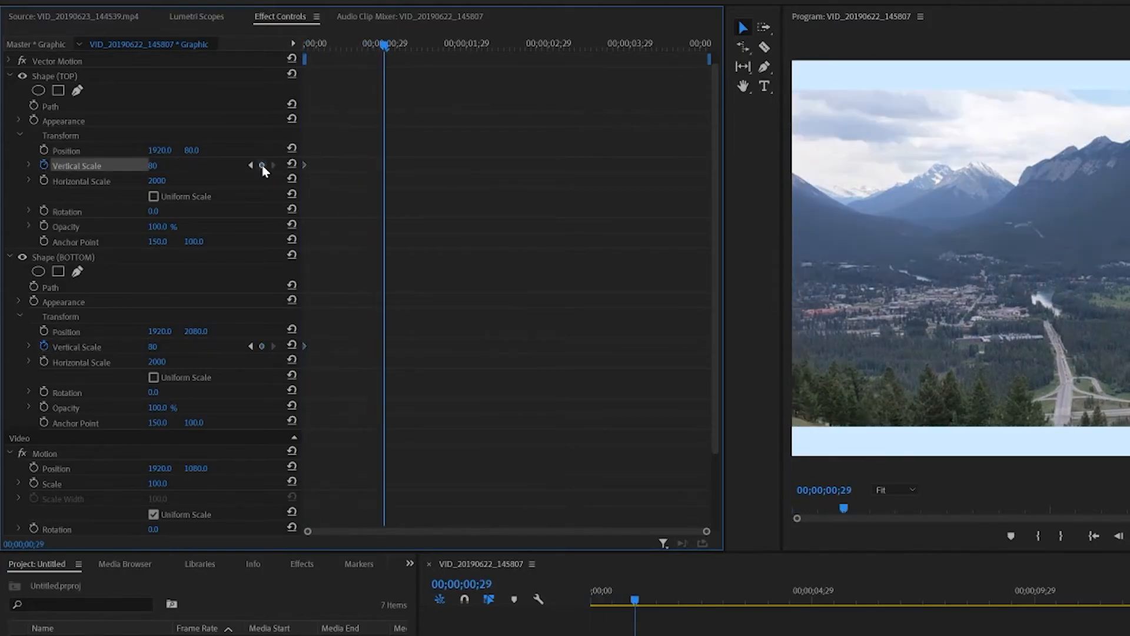
click(262, 346)
Step: At the clip's start, set Vertical Scale to 1054 for TOP and 1039 for BOTTOM so the bars cover the frame
click(304, 46)
drag(153, 166, 612, 165)
drag(153, 347, 679, 347)
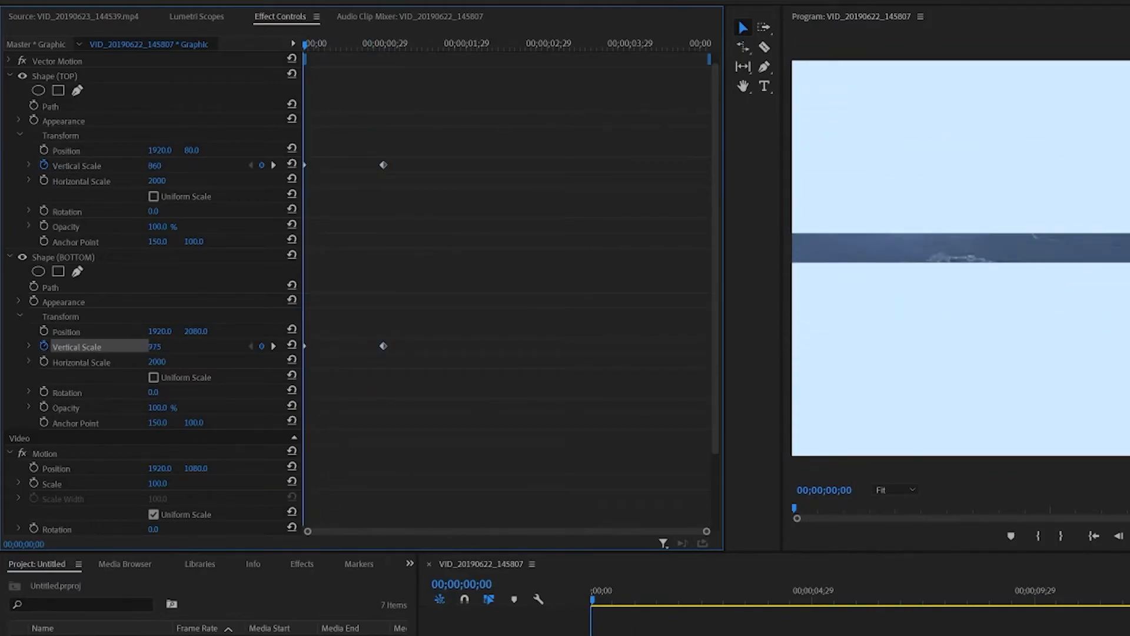
drag(154, 165, 268, 165)
Step: Play back the opening animation of the two bars from the start
click(337, 47)
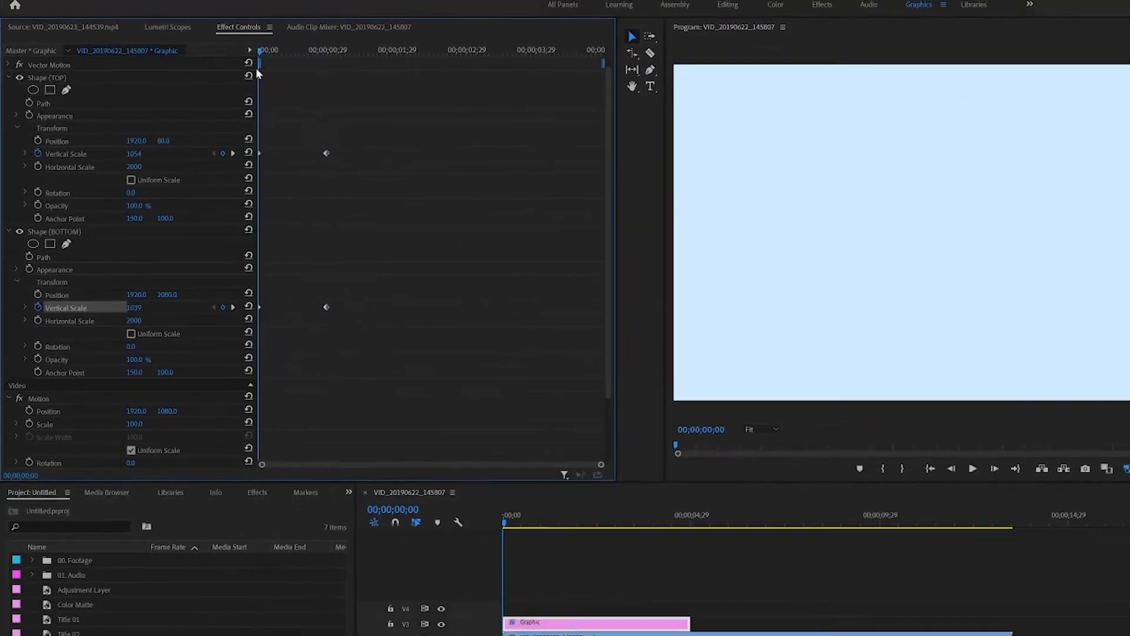
key(space)
key(space)
click(260, 52)
key(space)
key(space)
click(259, 52)
key(space)
Step: Add Vertical Scale keyframes partway through both bars' animation and copy them to 00;00;00;19 to create a hold
drag(190, 71, 218, 66)
click(160, 246)
click(160, 135)
click(200, 135)
key(Caps_Lock)
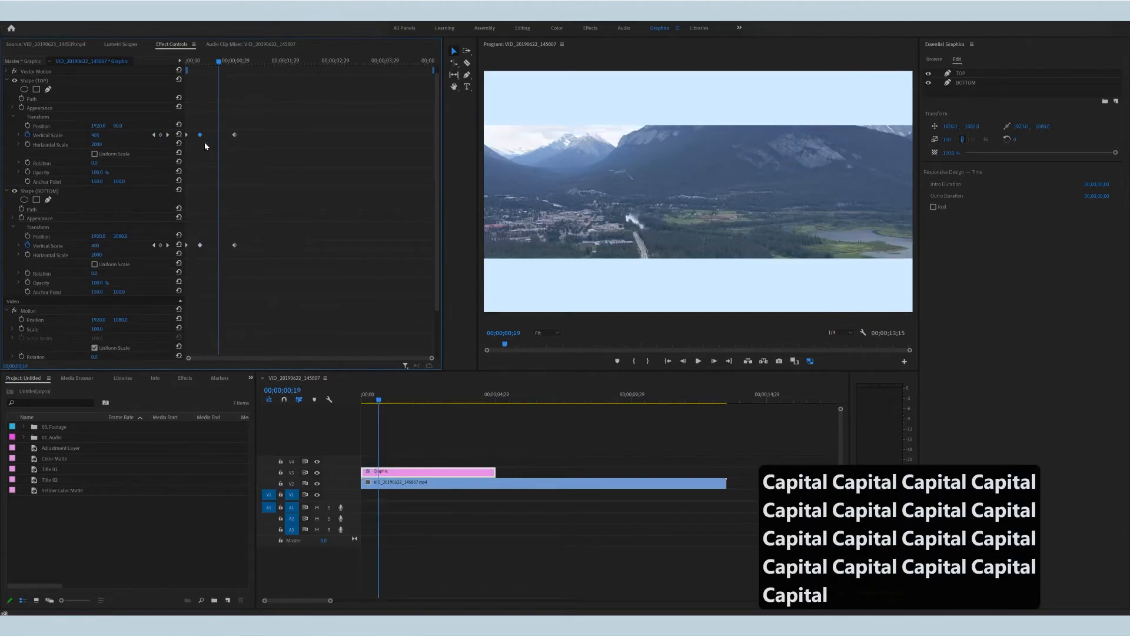
key(ctrl+c)
key(ctrl+v)
key(ctrl+c)
key(ctrl+v)
Step: Move both bars' middle and final Vertical Scale keyframes later to lengthen the hold, and preview the animation
drag(218, 61, 189, 85)
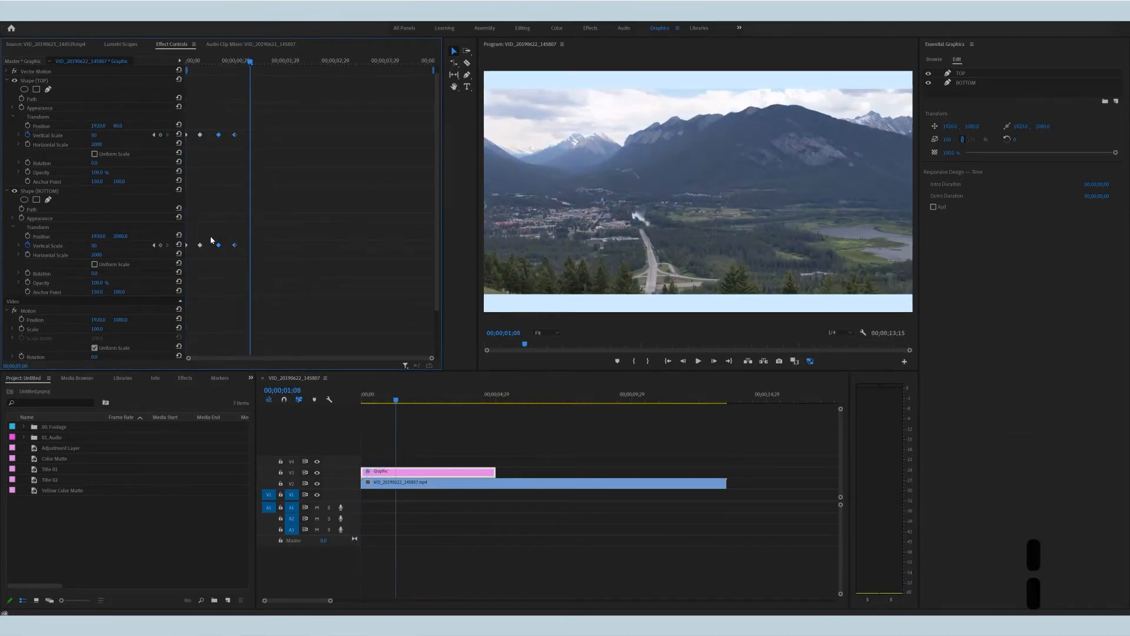
drag(211, 240, 198, 253)
drag(235, 246, 250, 245)
click(207, 122)
drag(224, 62, 175, 67)
key(space)
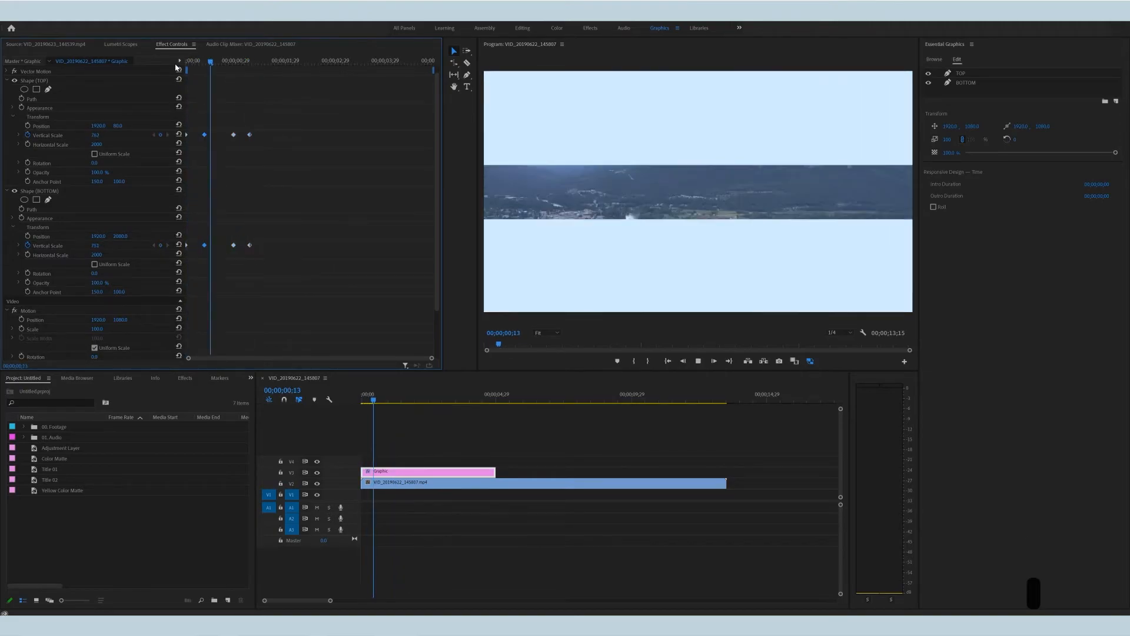
Step: Shift the final Vertical Scale keyframes of both bars slightly later and replay the animation
drag(251, 246, 257, 246)
drag(235, 62, 152, 67)
key(space)
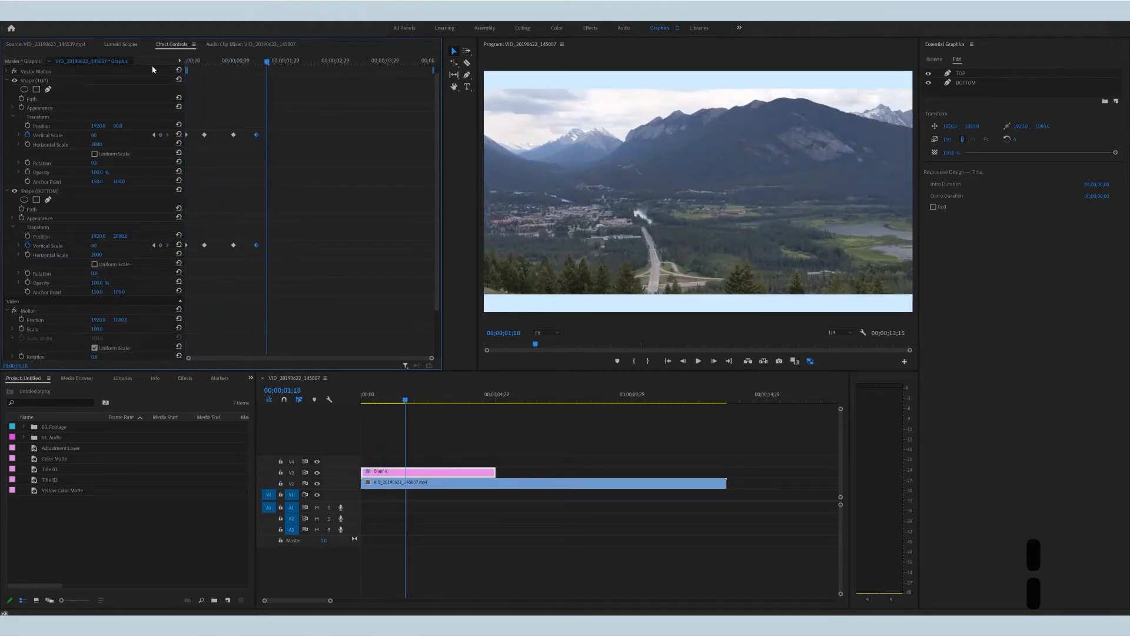
Step: Park the playhead at 00;00;00;10 and place Title 01 on track V4 above the bar graphic
drag(267, 62, 213, 83)
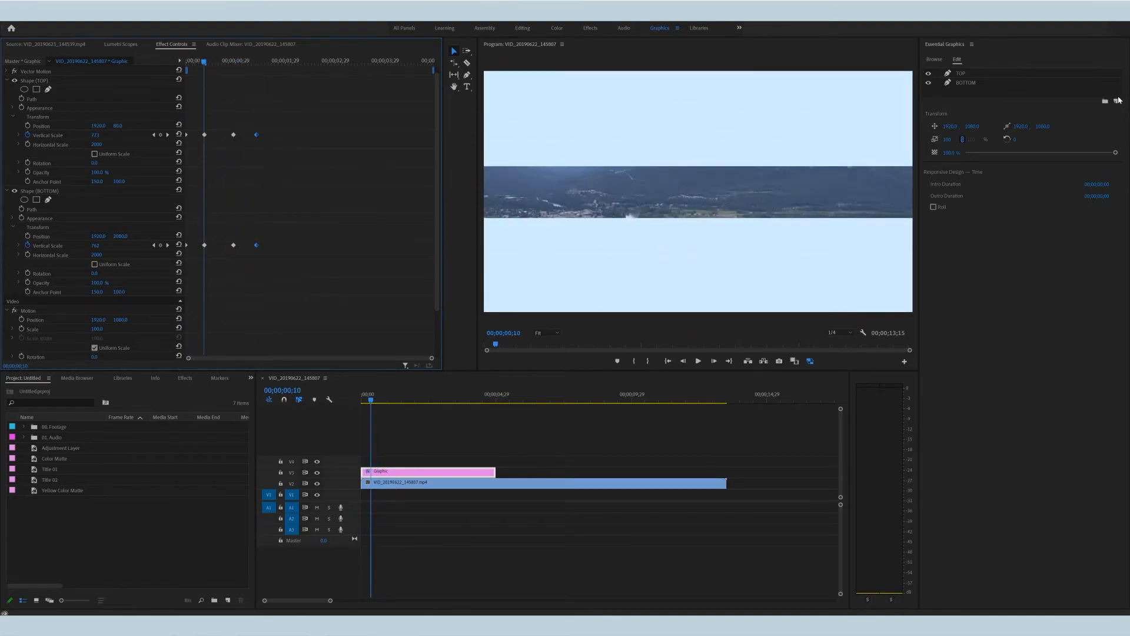
click(500, 444)
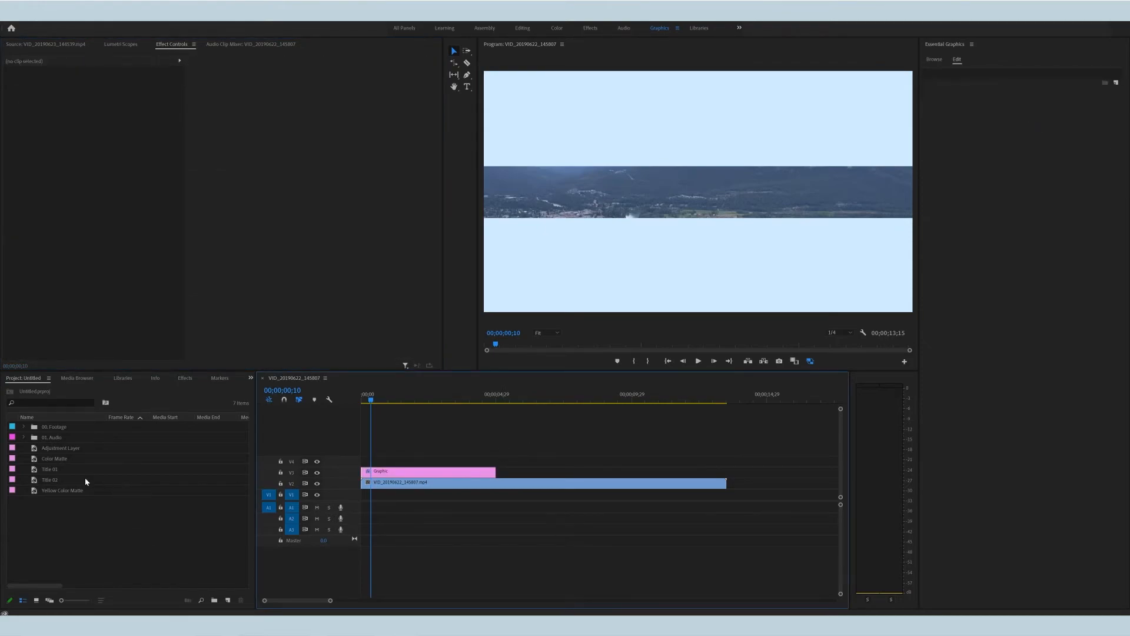
drag(81, 471, 366, 468)
click(390, 460)
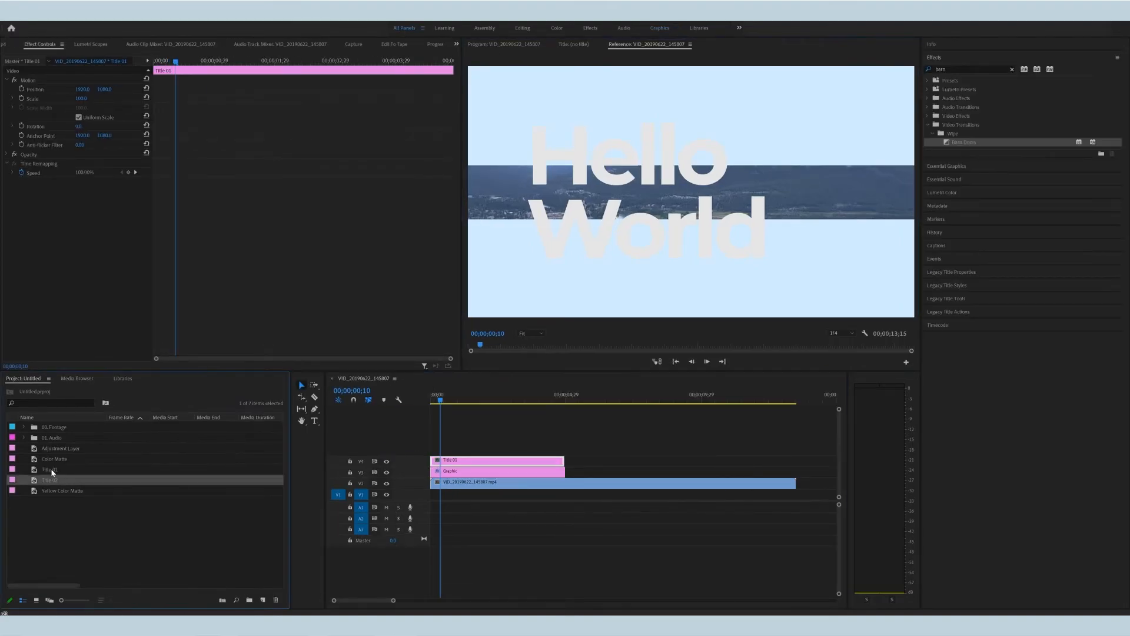
Step: Open Title 01, match the Hello World text's fill to the bars' light blue and reduce its font size slightly
double_click(50, 469)
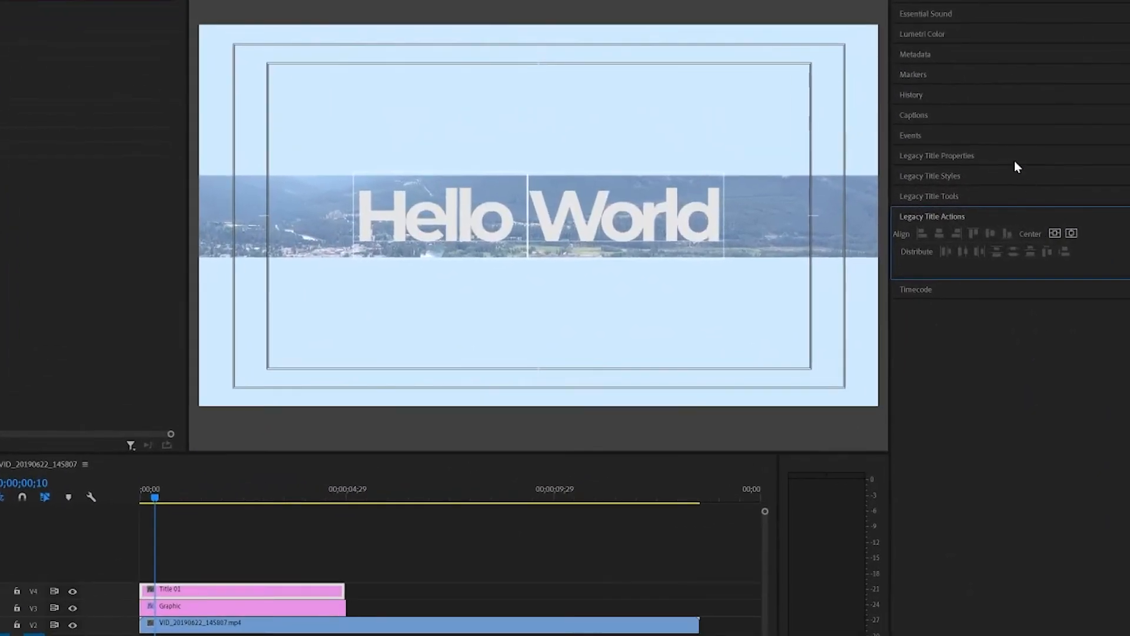
click(971, 179)
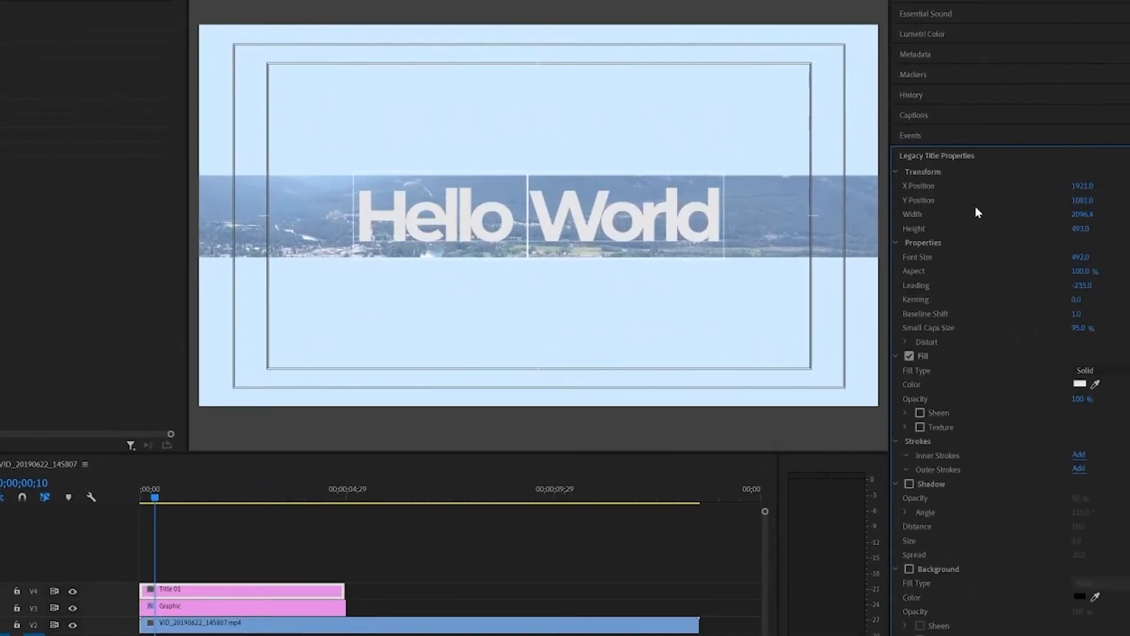
click(630, 361)
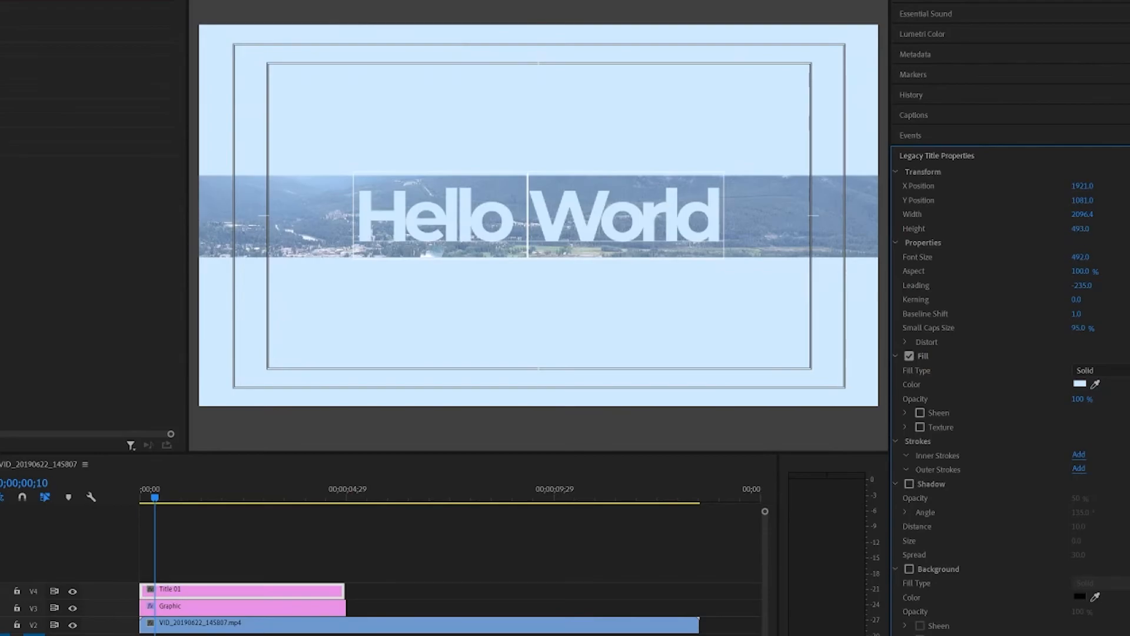
mouse_move(1085, 256)
mouse_down()
mouse_move(1071, 256)
mouse_move(1085, 256)
mouse_up()
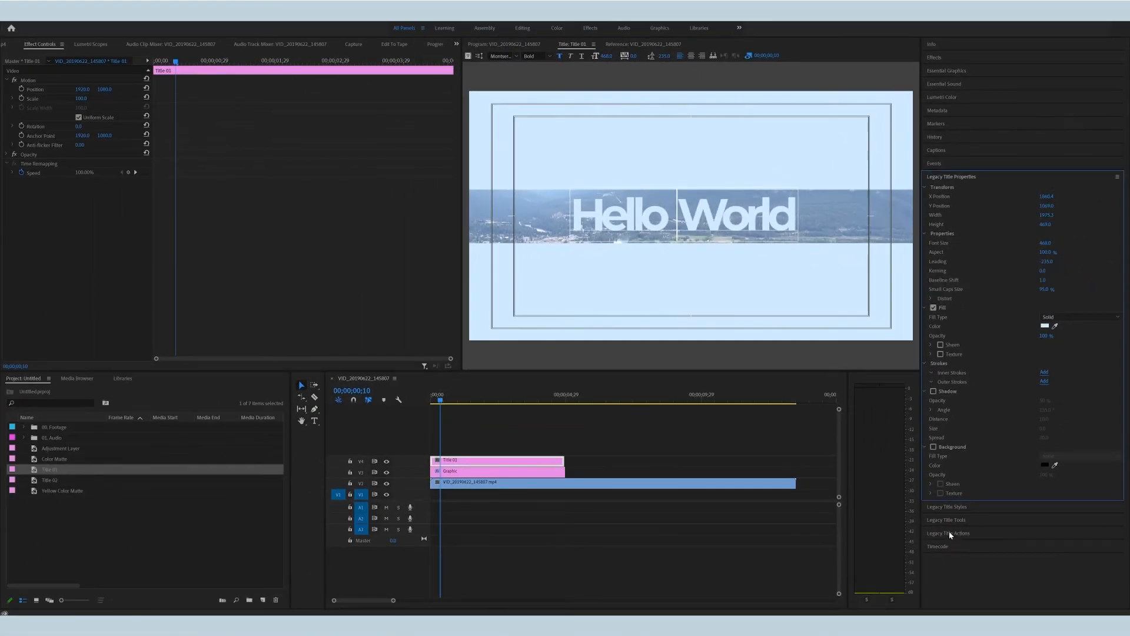
Step: Center the Hello World text horizontally in the title frame
click(950, 531)
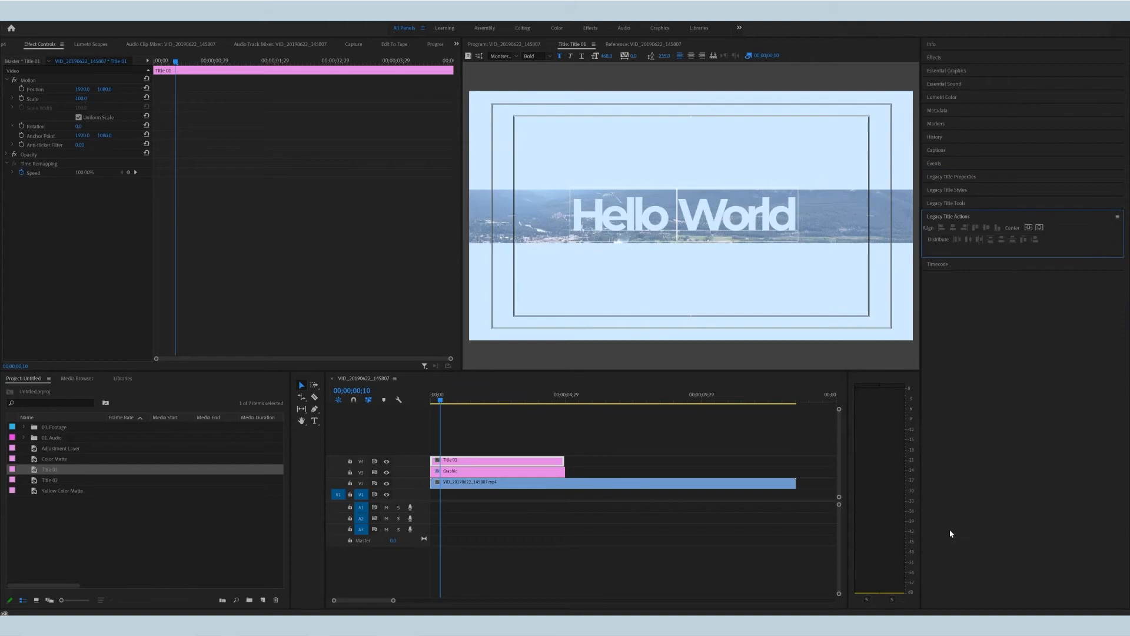
click(1038, 229)
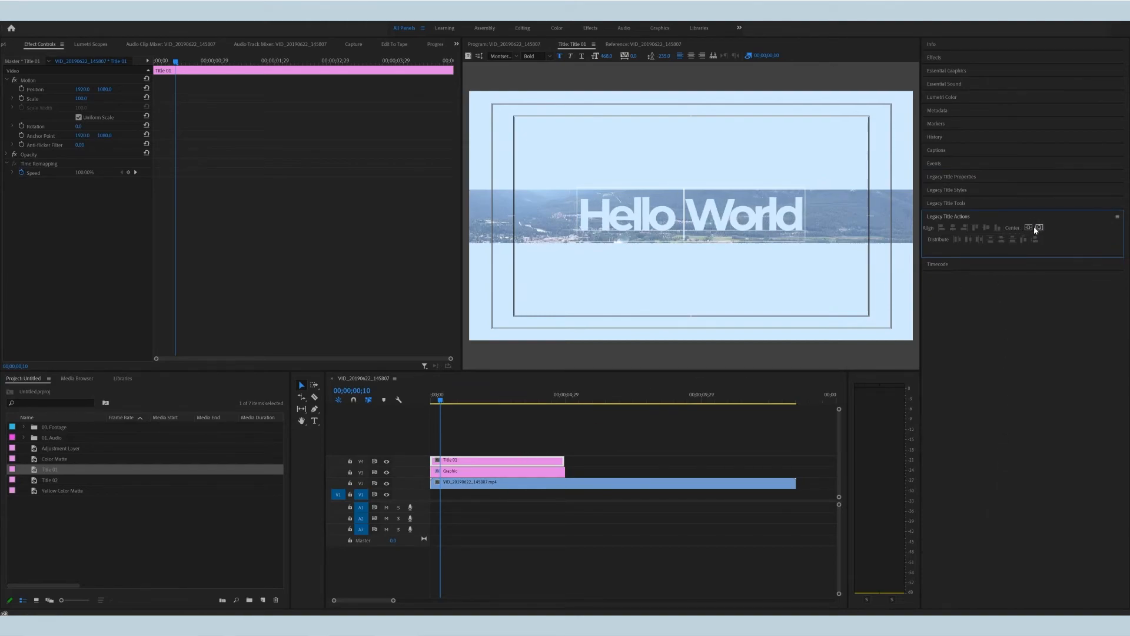
Step: Keyframe Title 01's Scale from 100 down to 0 at 00;00;01;07, with the starting keyframe placed a few frames earlier
click(468, 470)
click(467, 463)
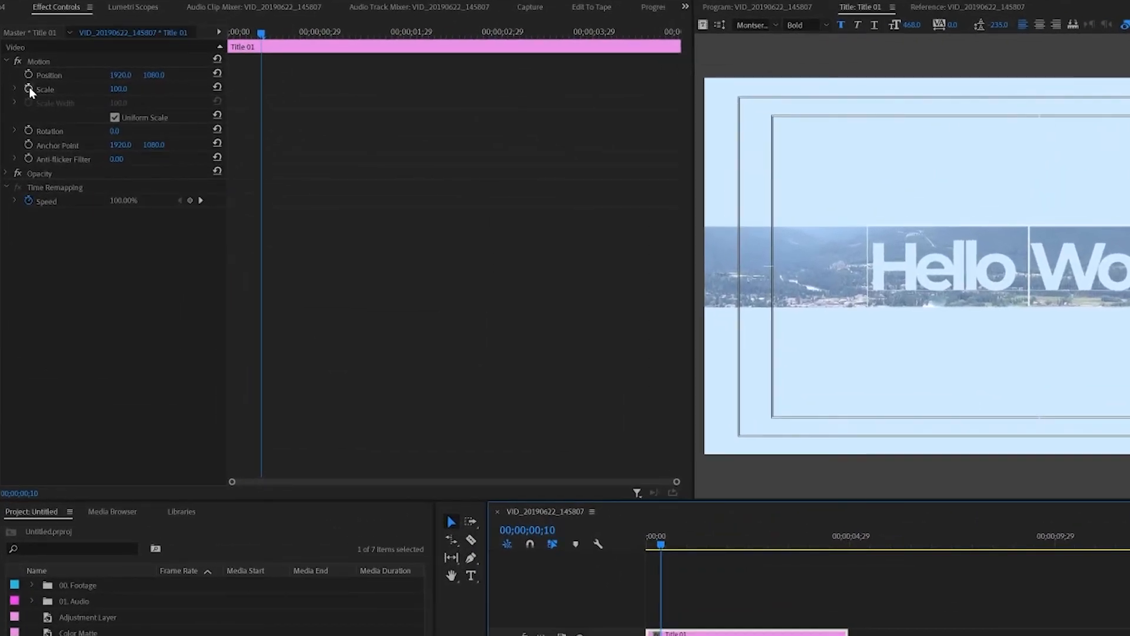
click(28, 87)
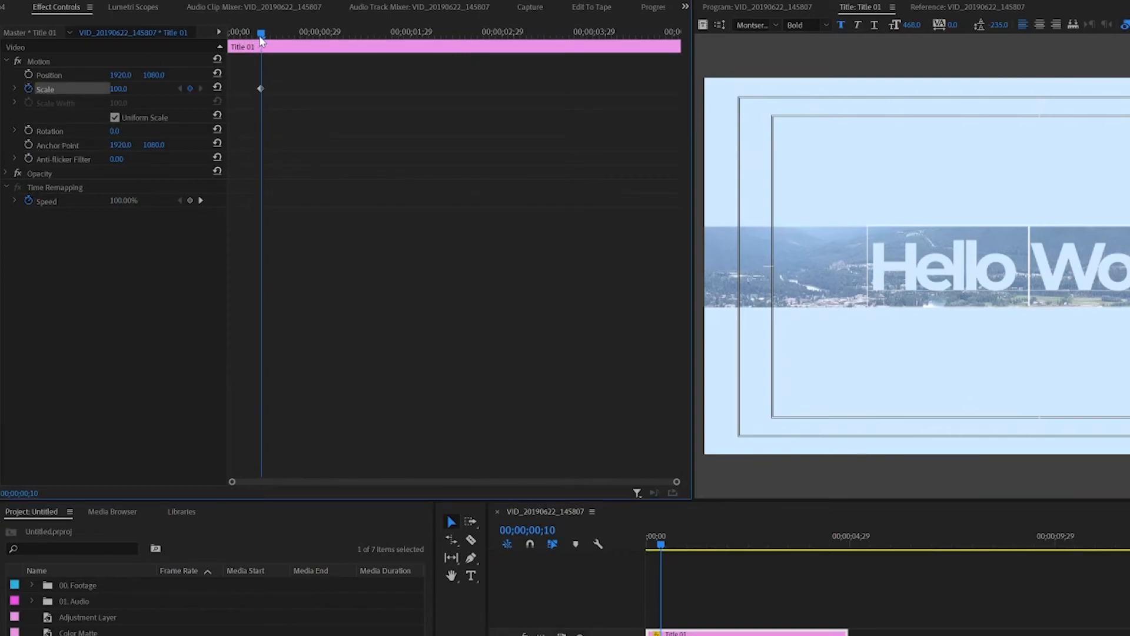
drag(262, 39, 343, 60)
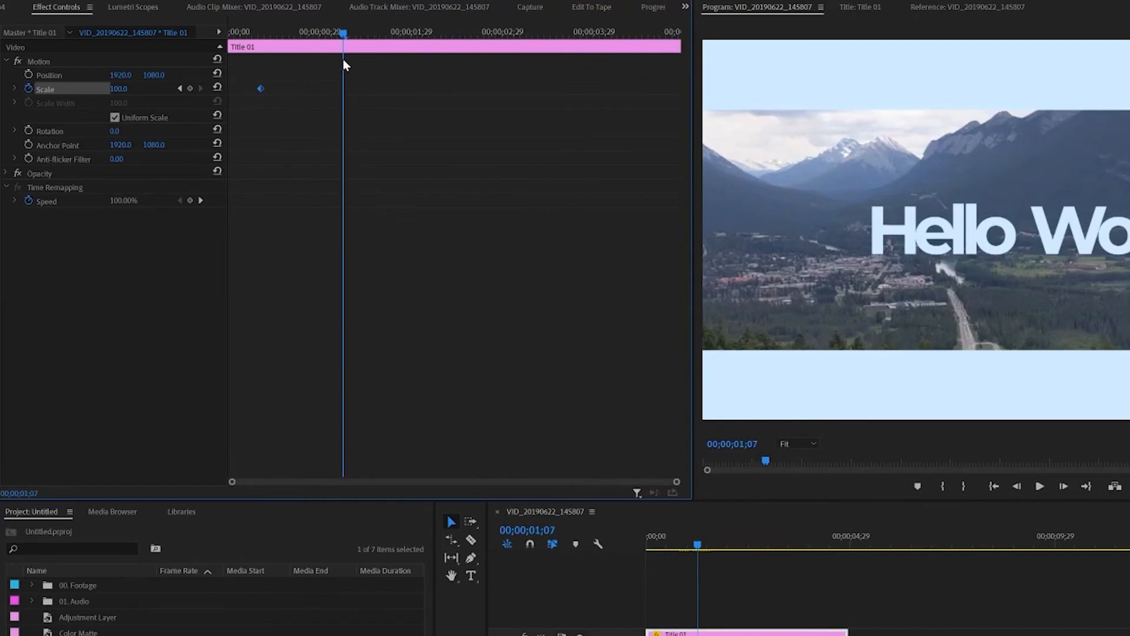
drag(260, 87, 327, 93)
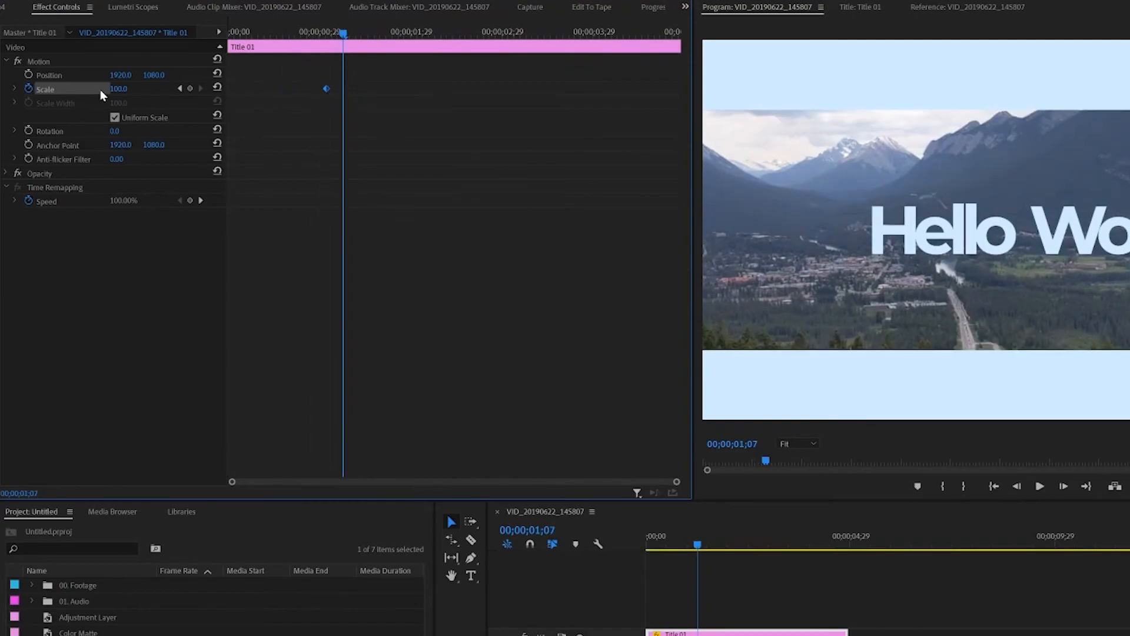
text(0)
key(Return)
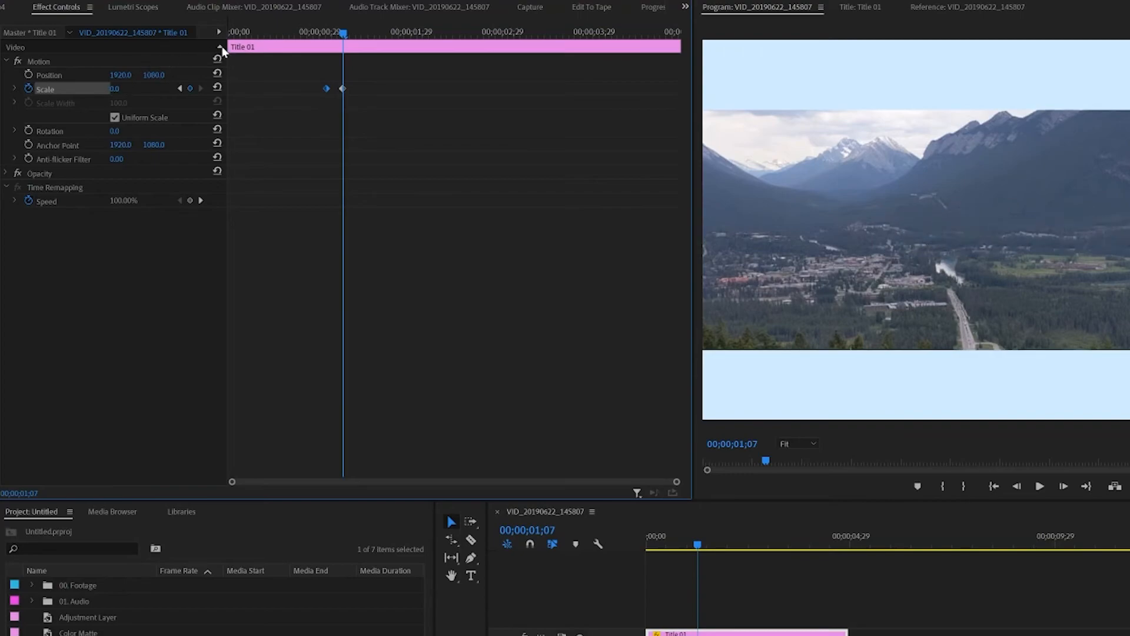
Step: Change both Scale keyframes of Title 01 to Bezier interpolation and preview the shrinking text
mouse_move(340, 31)
mouse_down()
mouse_move(321, 33)
mouse_move(343, 41)
mouse_up()
drag(348, 93, 314, 81)
right_click(327, 92)
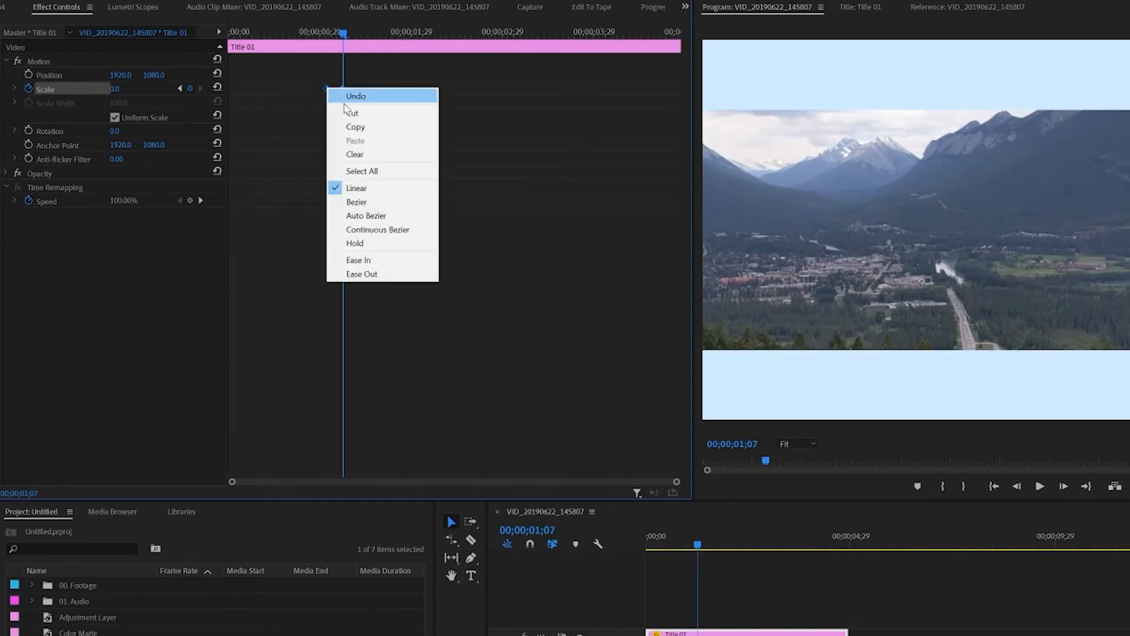
click(391, 200)
drag(344, 42, 297, 42)
key(space)
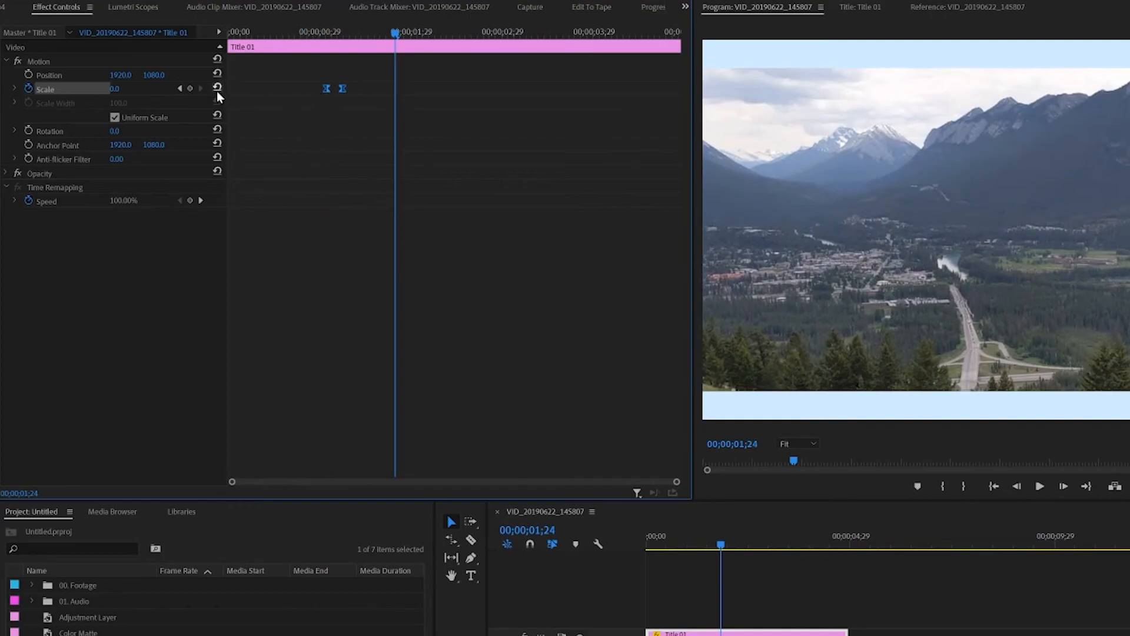
Step: Reshape Title 01's Scale velocity curve by pulling the first keyframe's handle toward the second, and replay the animation from the start
click(14, 88)
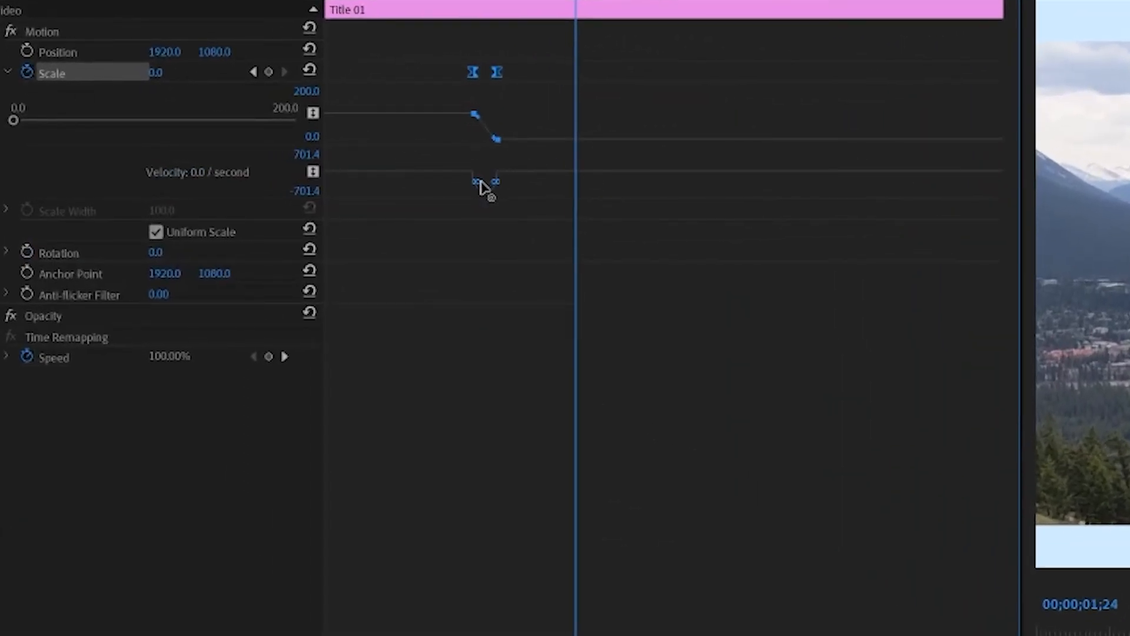
drag(477, 187, 492, 189)
drag(577, 4, 463, 29)
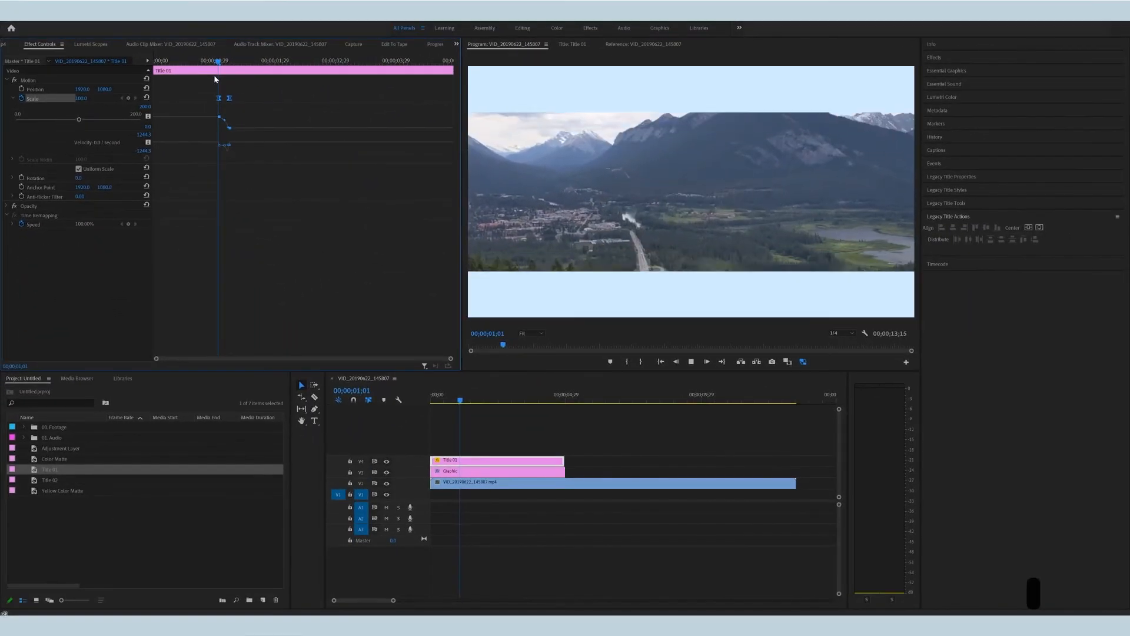
key(space)
drag(485, 401, 431, 406)
key(space)
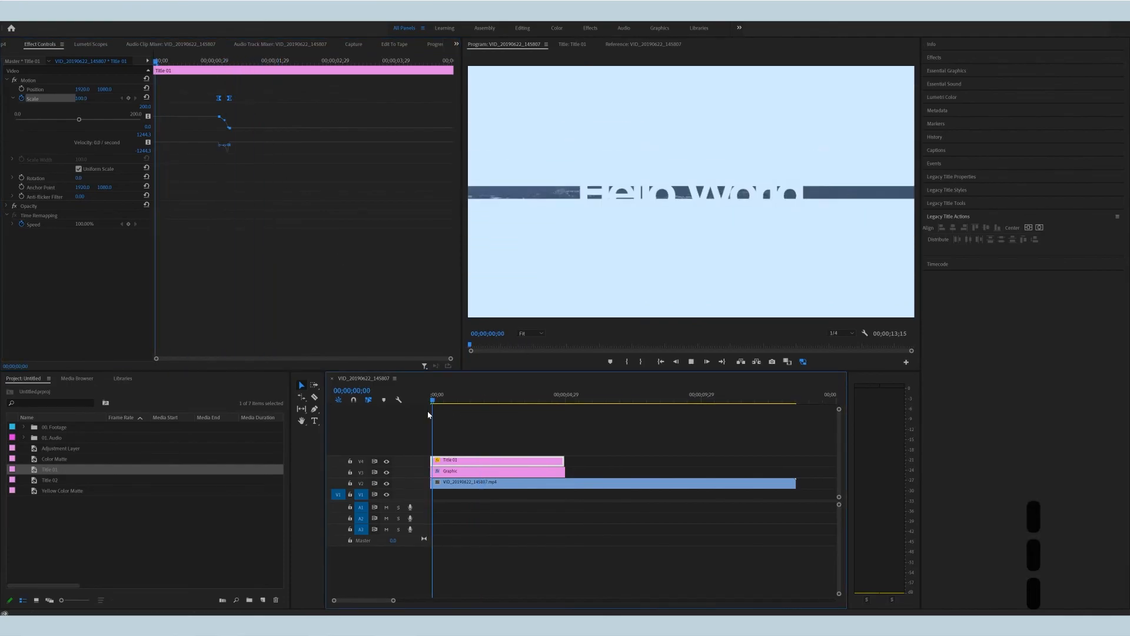
key(space)
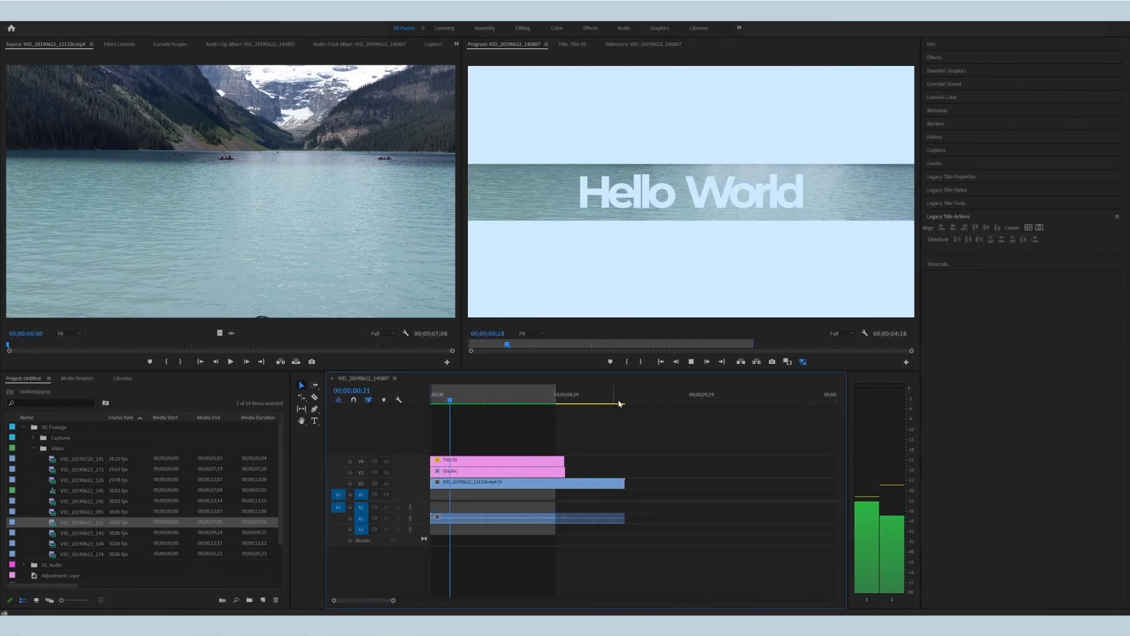